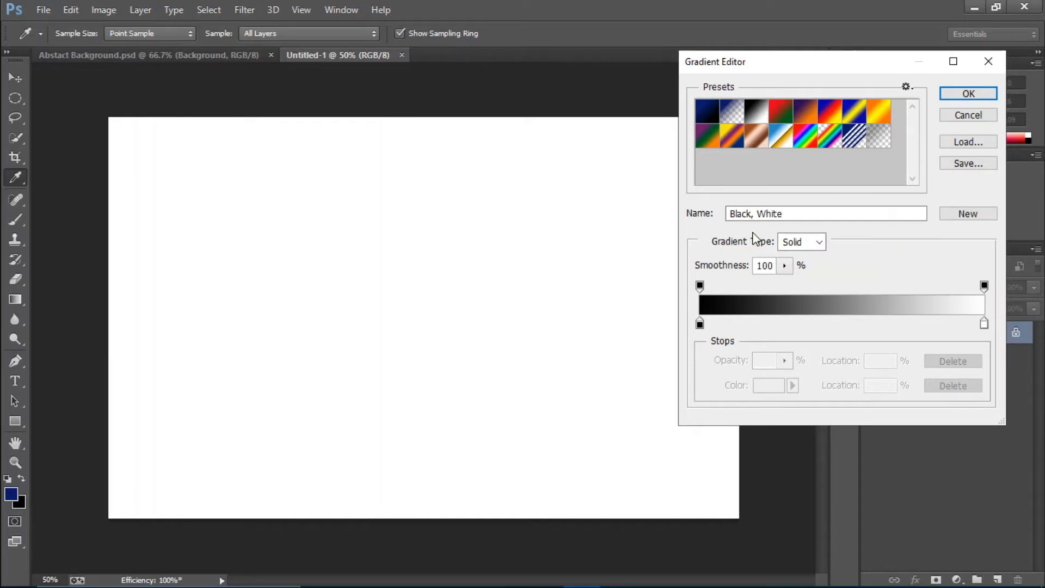
Set the gradient's left colour stop to cyan, 1ffcff
click(700, 325)
click(769, 385)
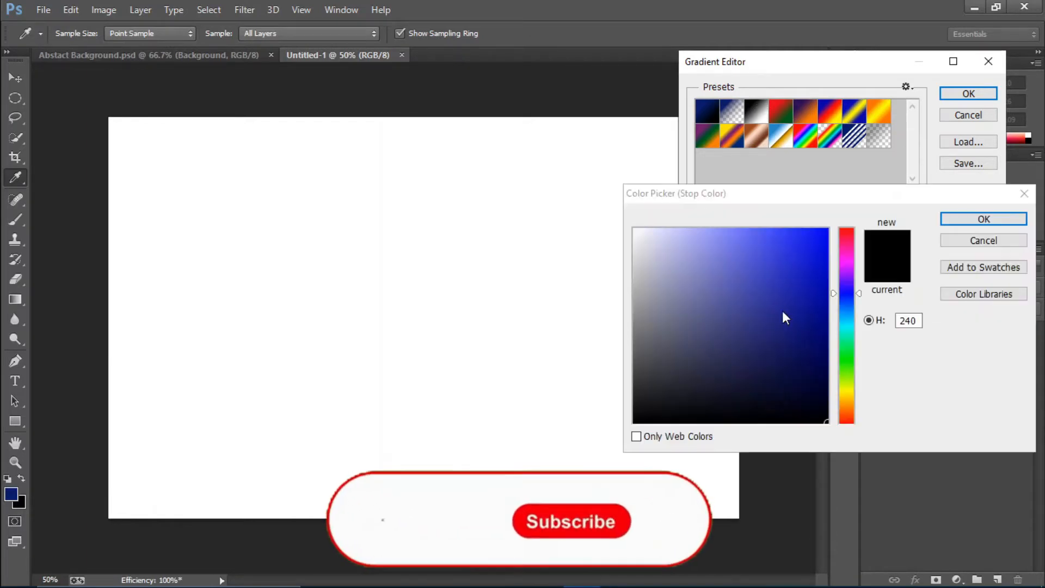
click(845, 325)
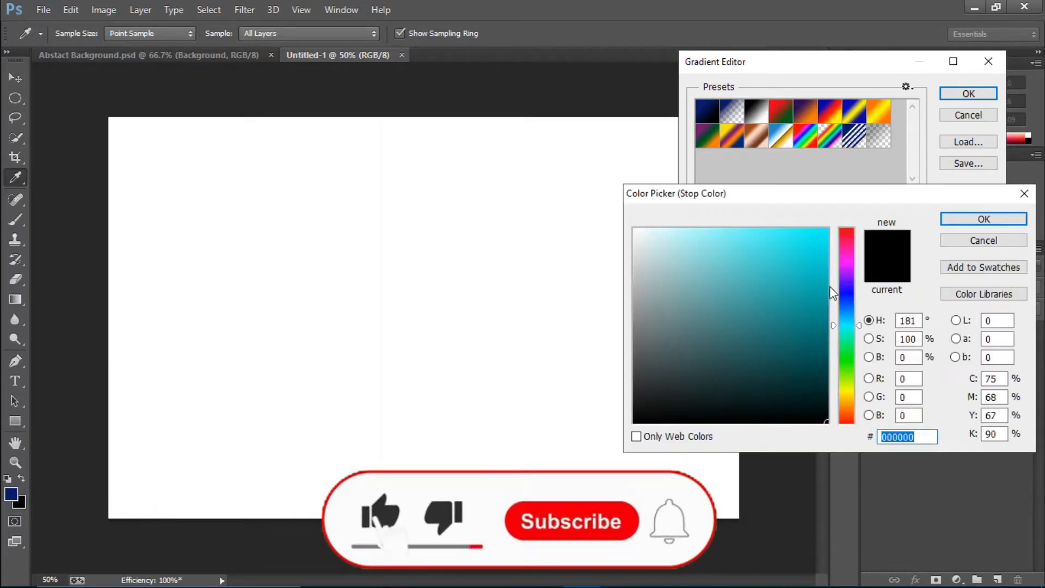
drag(816, 252, 804, 228)
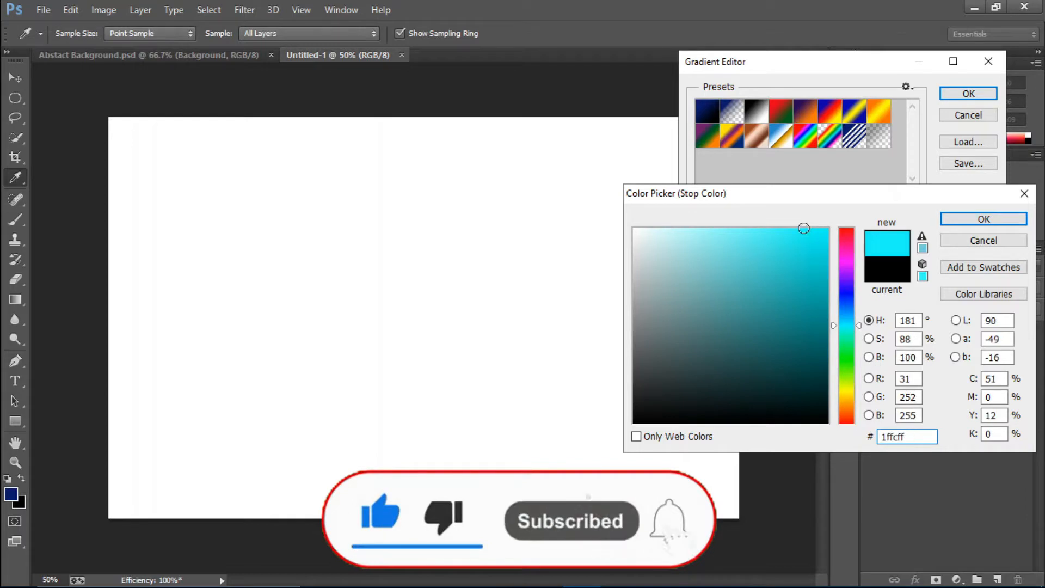
click(980, 219)
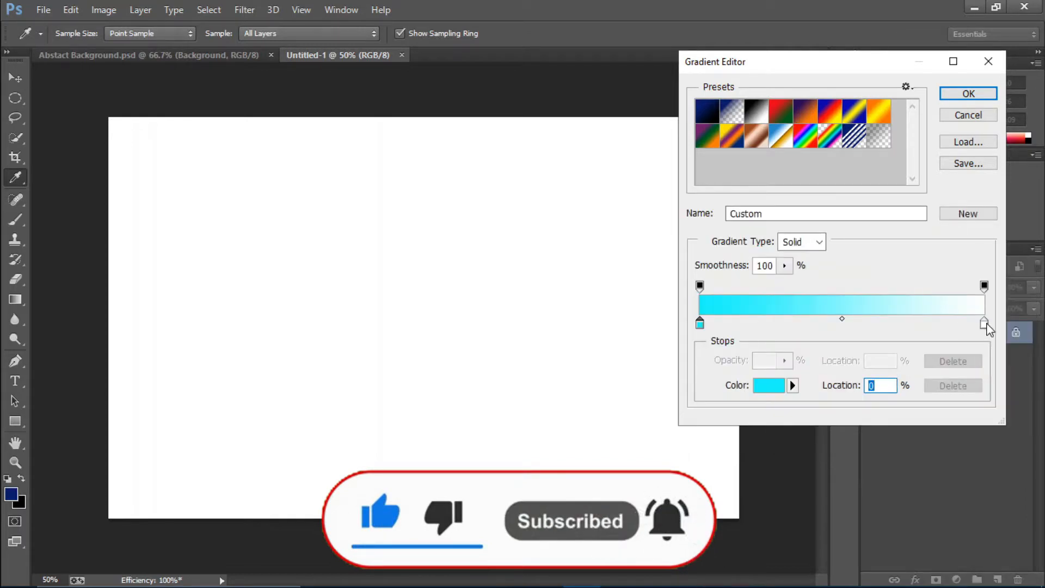
Set the gradient's right colour stop to blue 5e8bff and apply the gradient diagonally from the canvas's upper-left to its lower-right corner
click(984, 324)
click(779, 386)
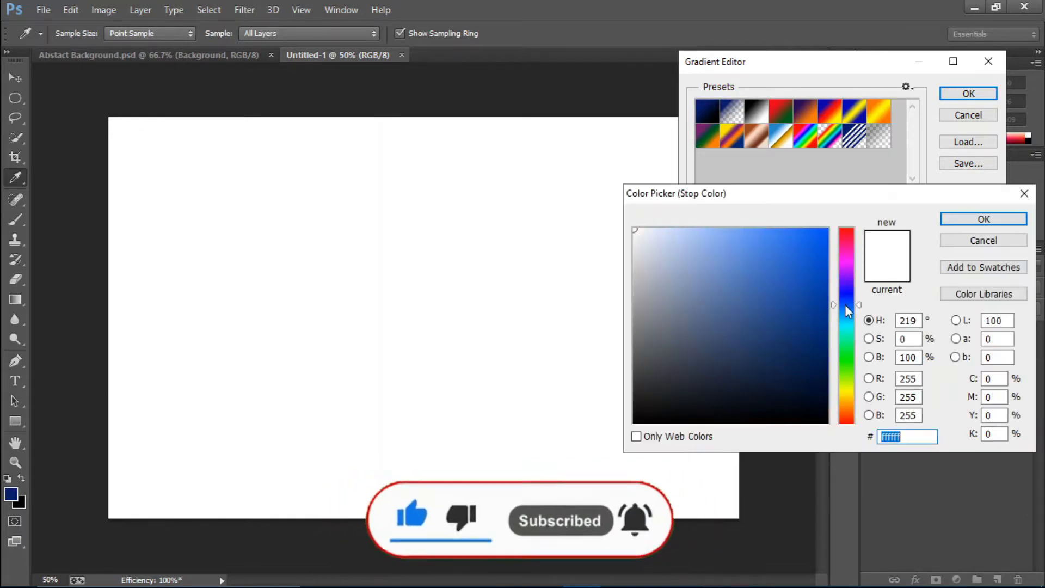
drag(844, 305, 847, 302)
click(756, 229)
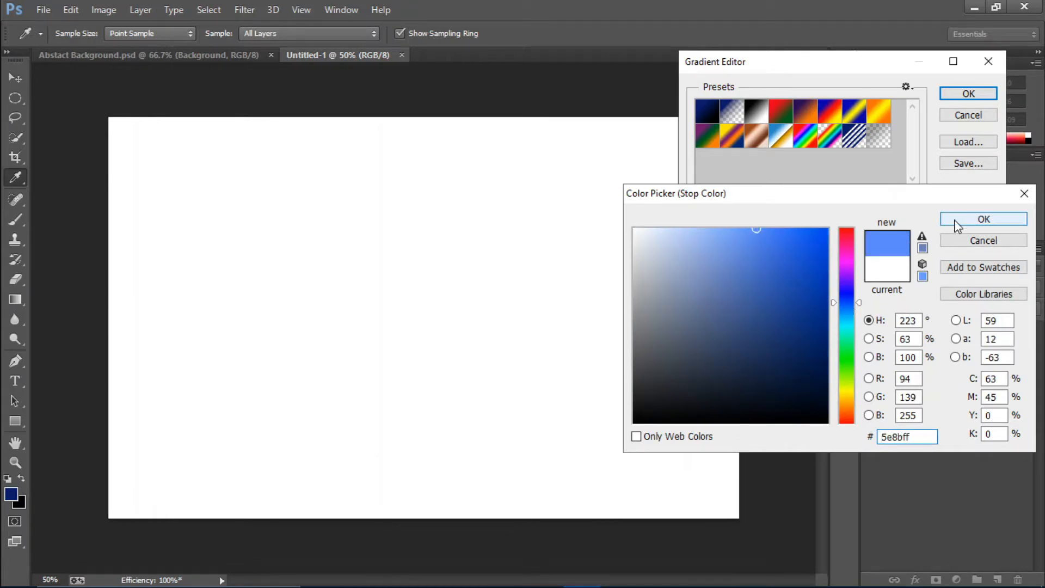
click(958, 222)
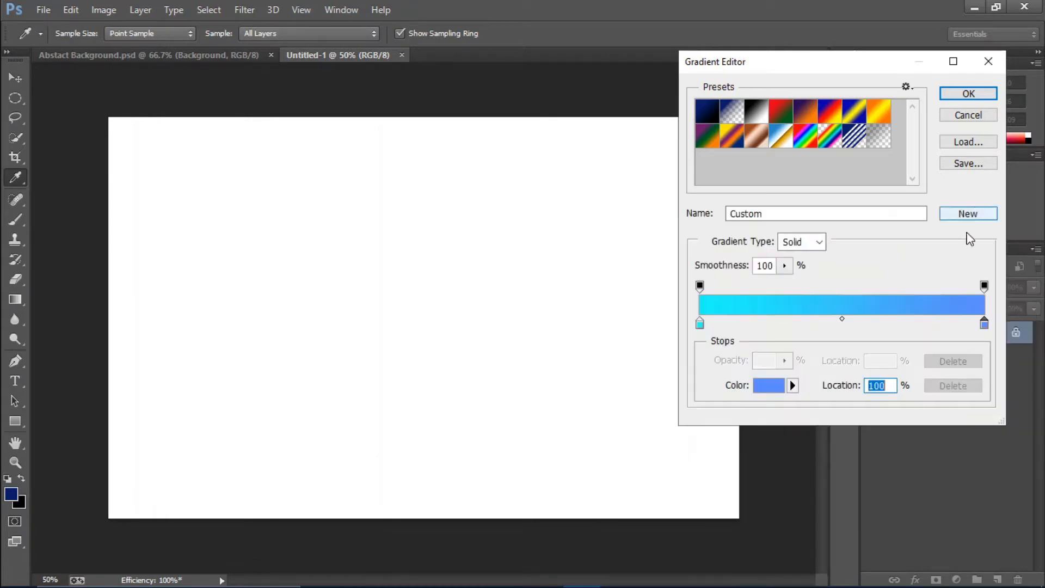
click(967, 95)
drag(105, 130, 732, 477)
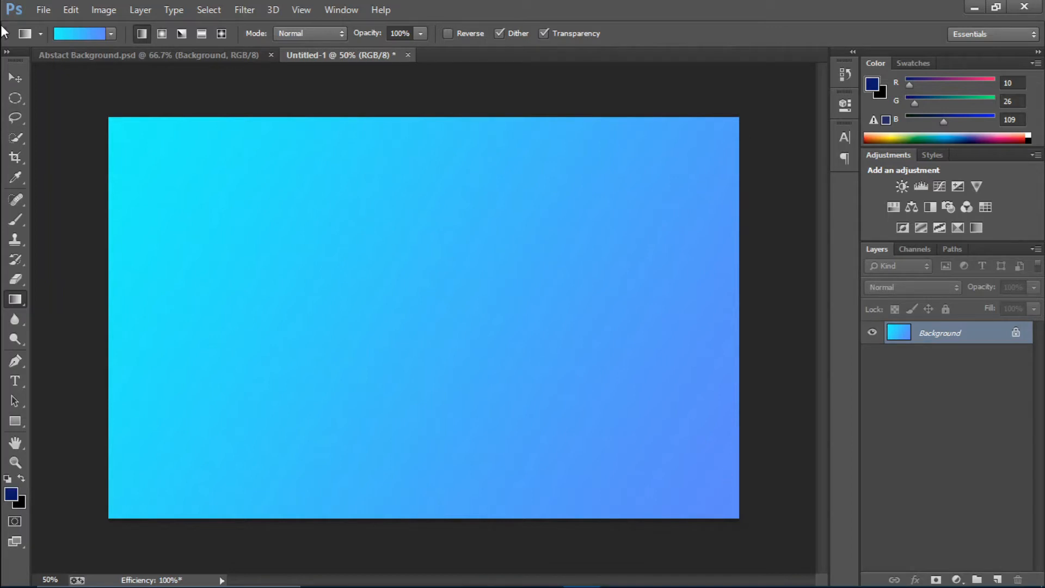
Activate the Rectangular Marquee tool and add a new empty layer above the background
right_click(15, 115)
right_click(14, 102)
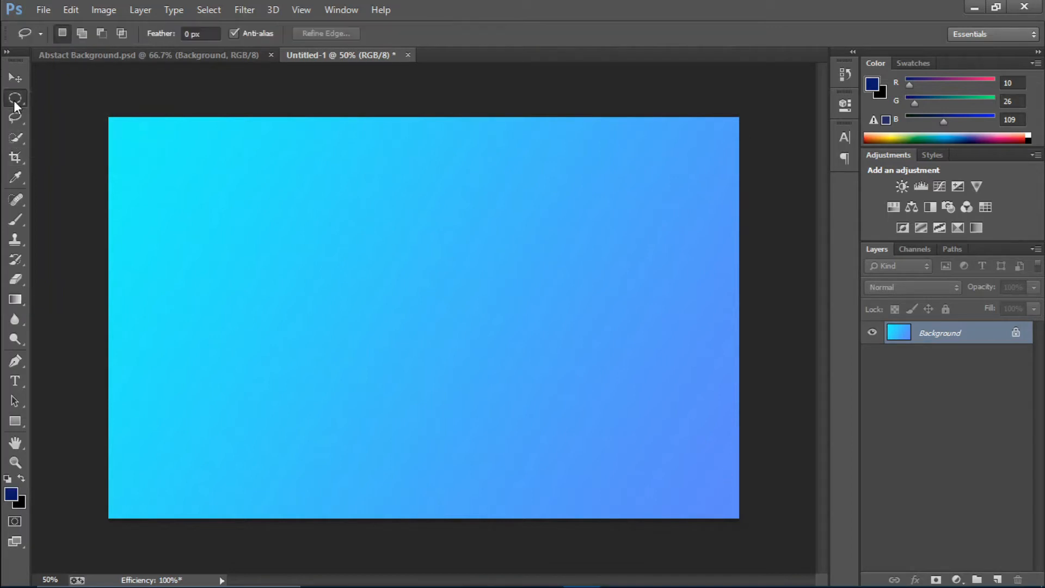
right_click(15, 104)
click(49, 96)
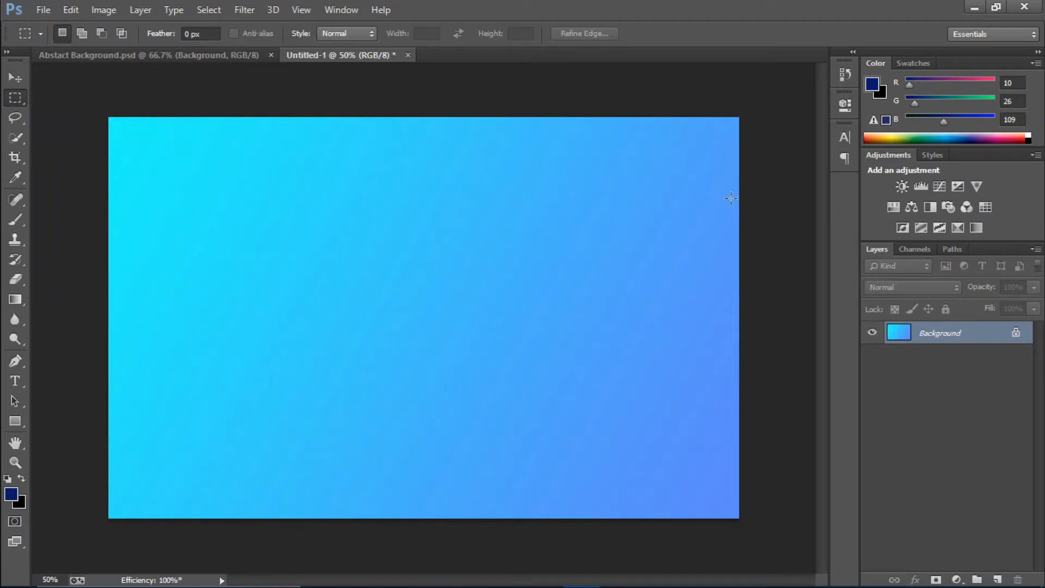
click(997, 579)
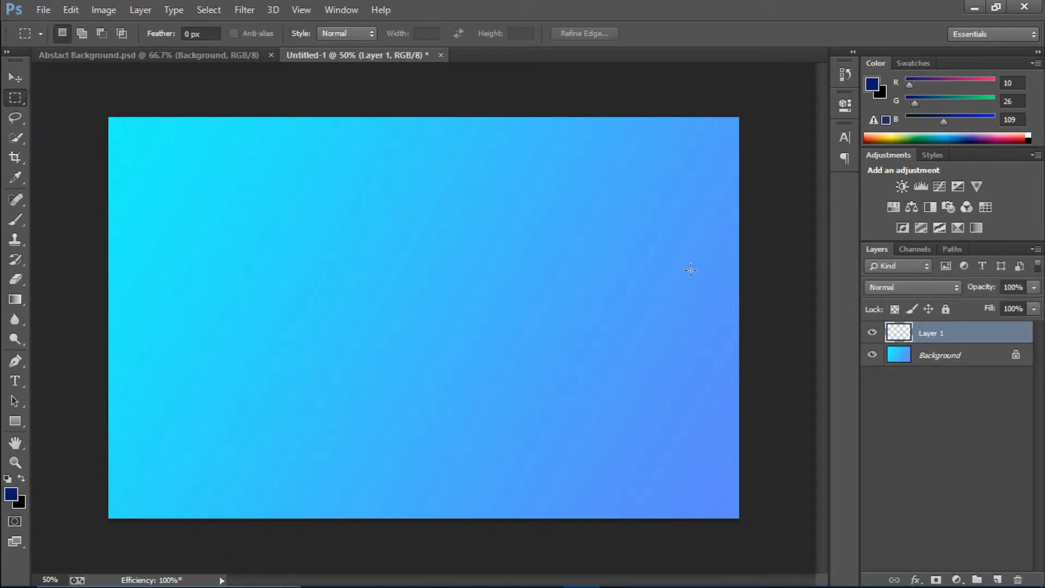
Set the foreground colour to 000000, fill a thin horizontal rectangular selection above the canvas centre with it, and deselect
click(11, 495)
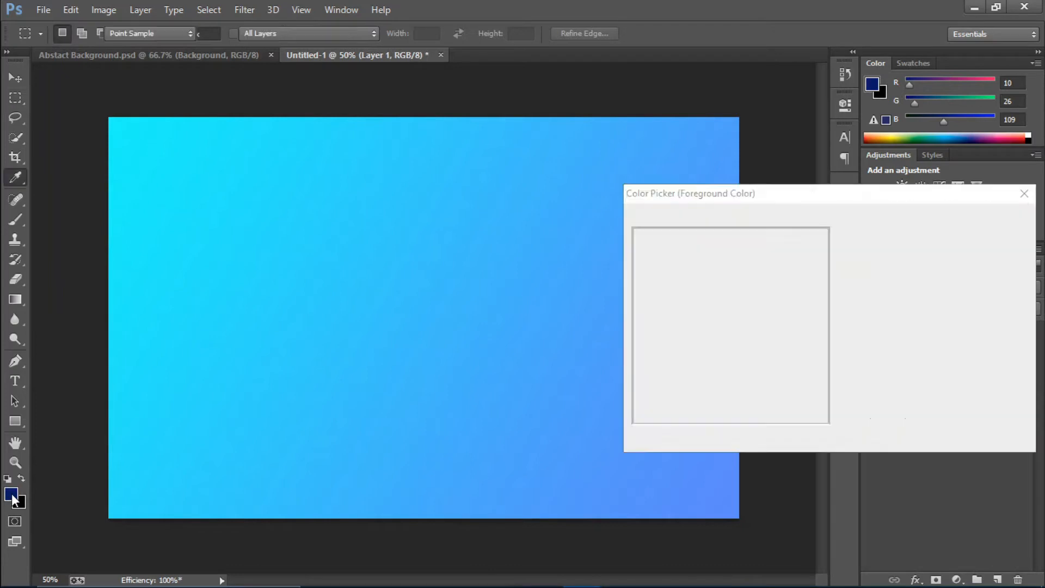
text(000000)
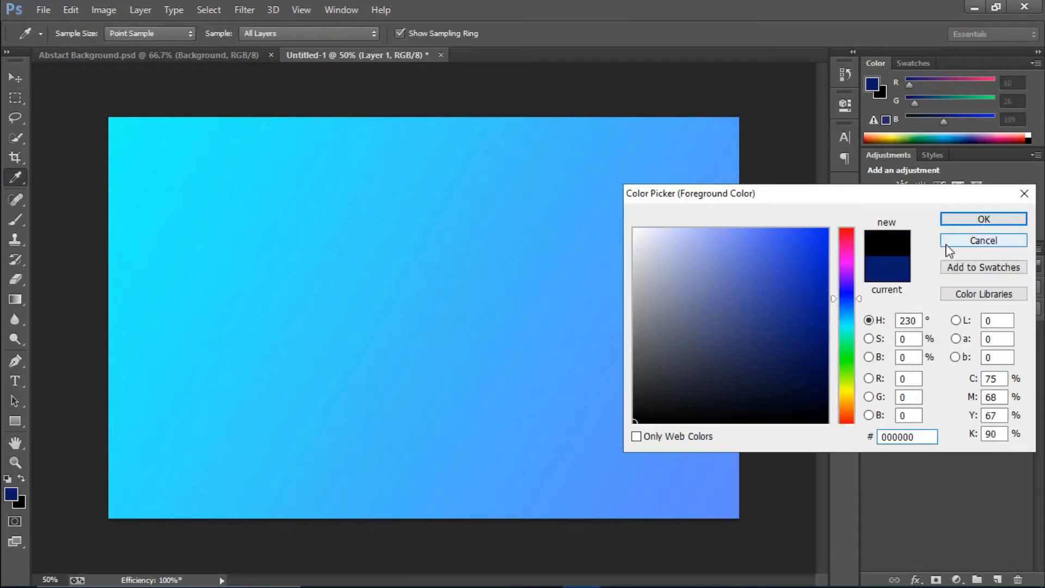
click(967, 219)
drag(286, 238, 521, 242)
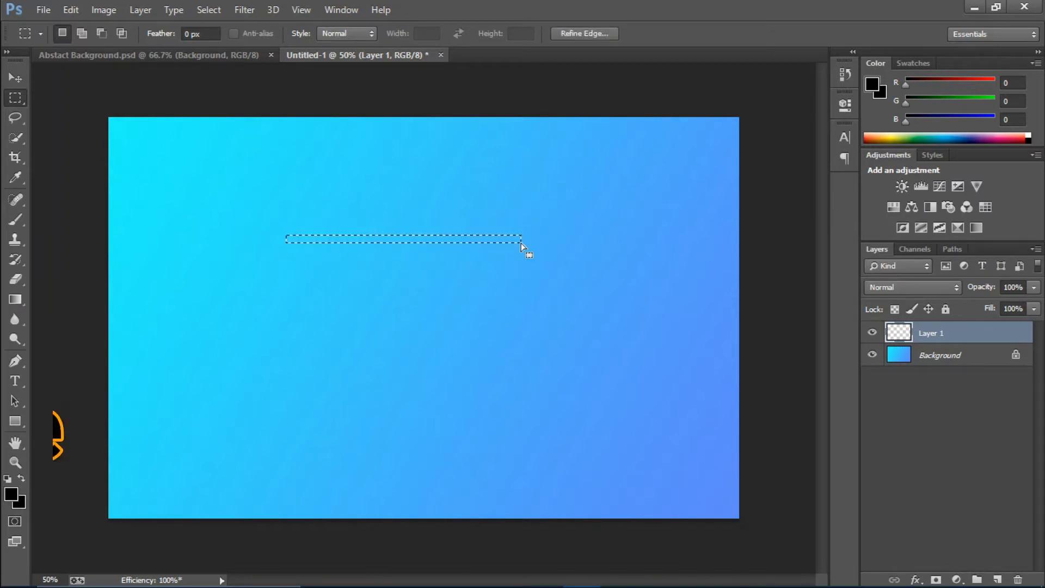
key(alt+BackSpace)
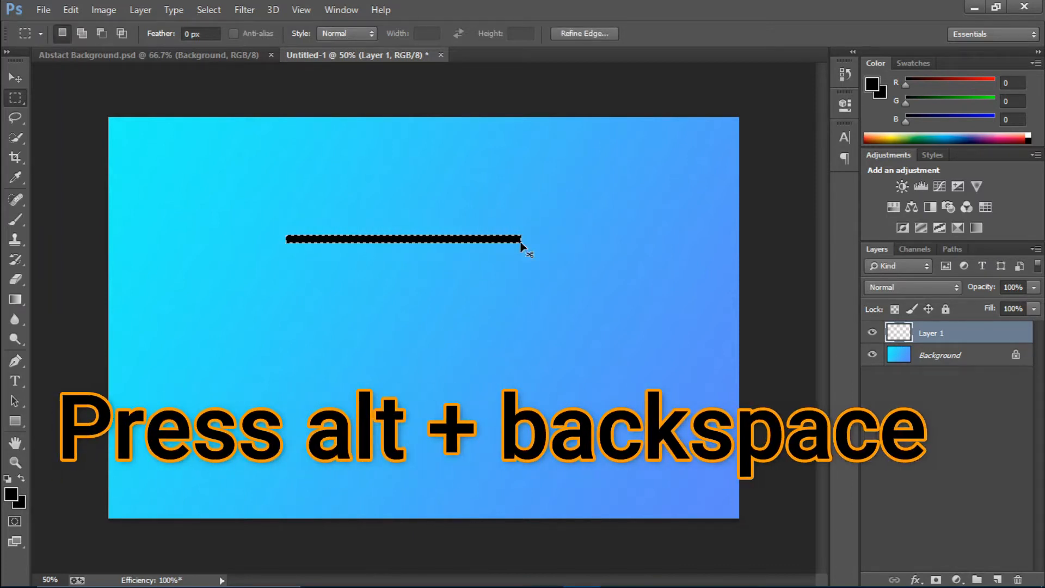
key(ctrl+d)
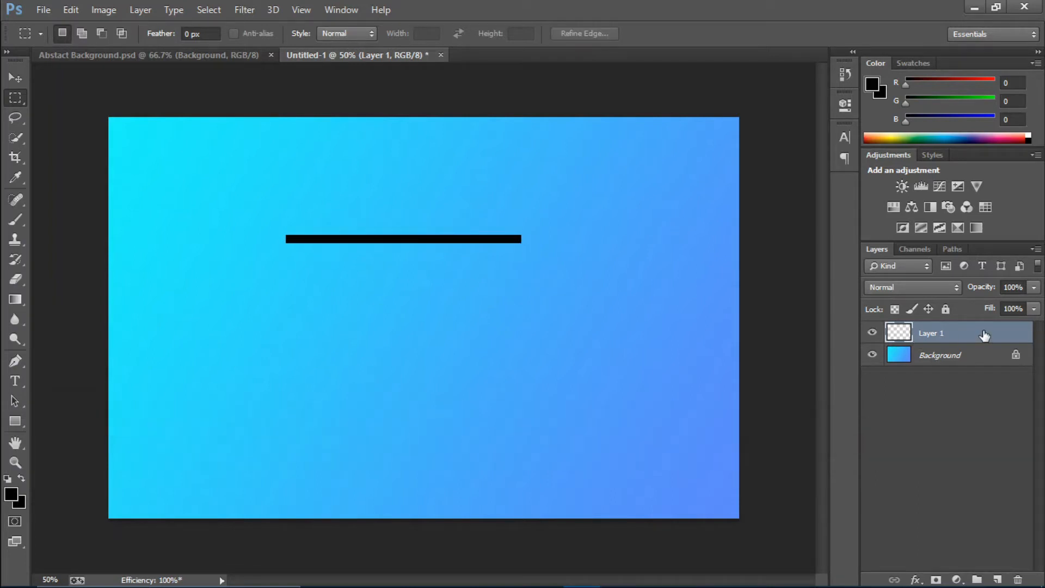
Duplicate the black bar's layer, load the copy's pixels as a selection, and transform it straight down to Y 347 px
key(ctrl+j)
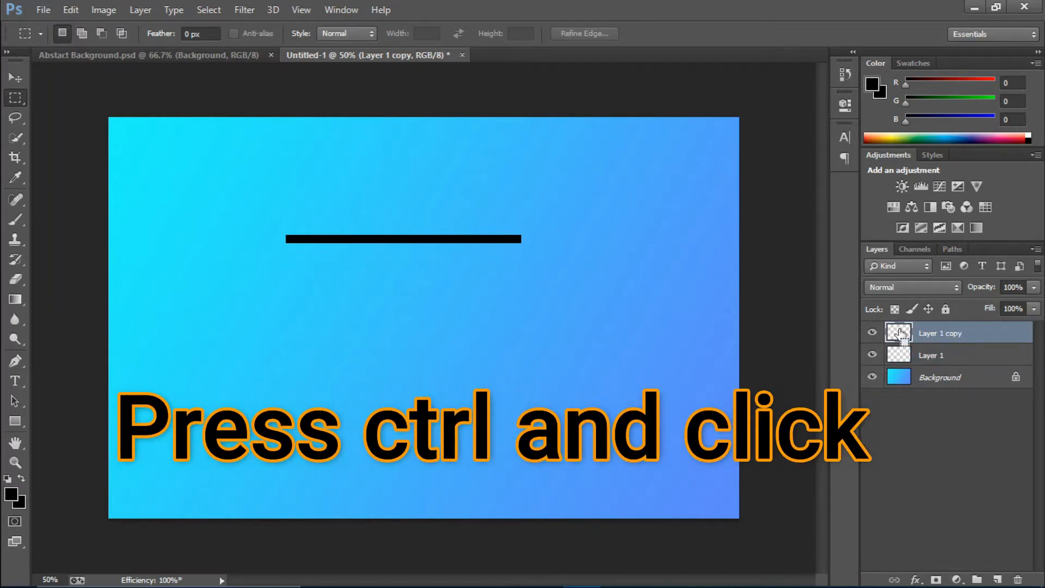
ctrl+click(899, 332)
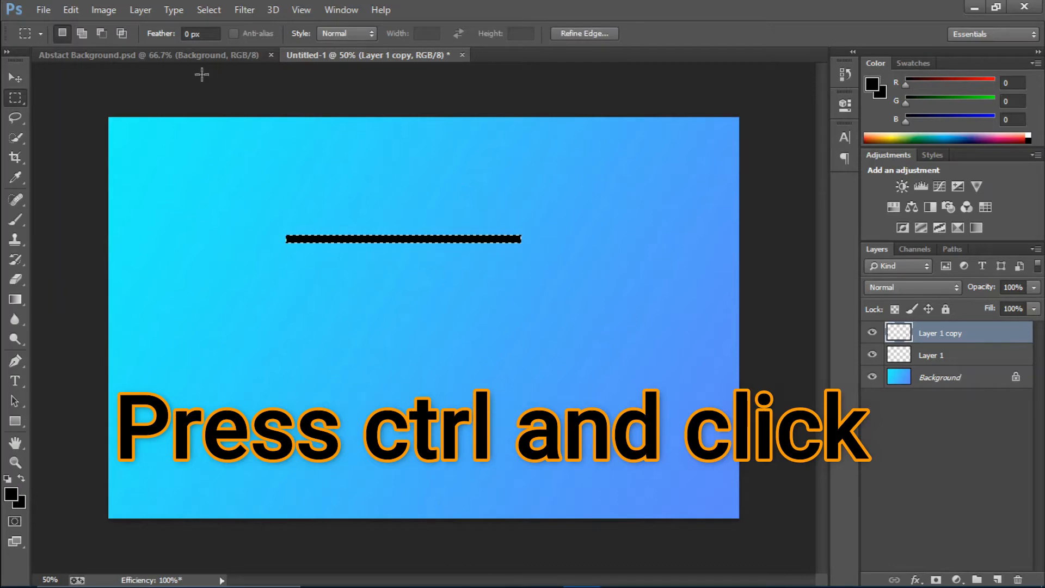
click(22, 80)
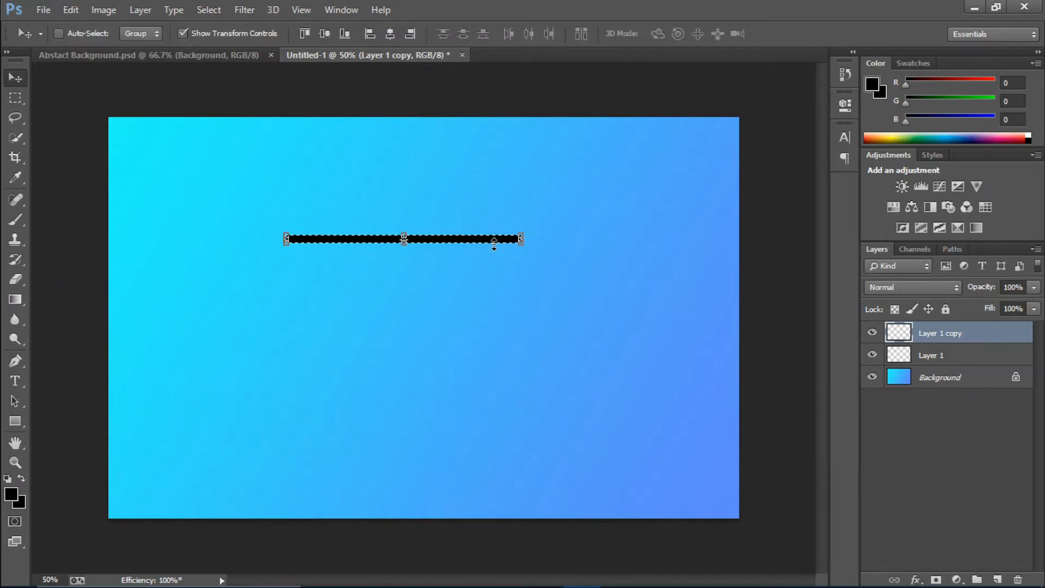
key(ctrl+t)
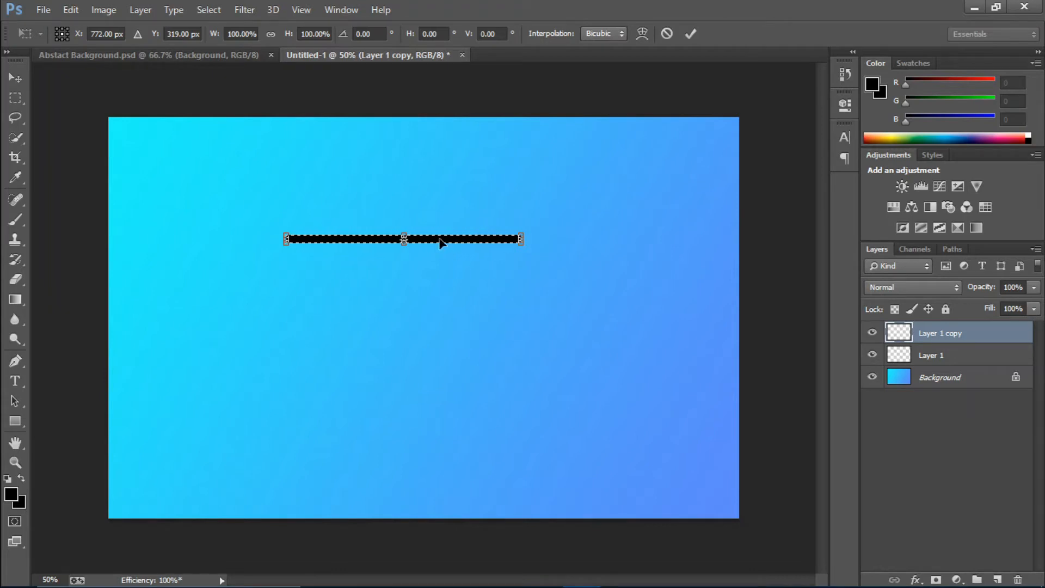
mouse_move(439, 238)
mouse_down()
mouse_move(441, 227)
mouse_move(439, 249)
mouse_up()
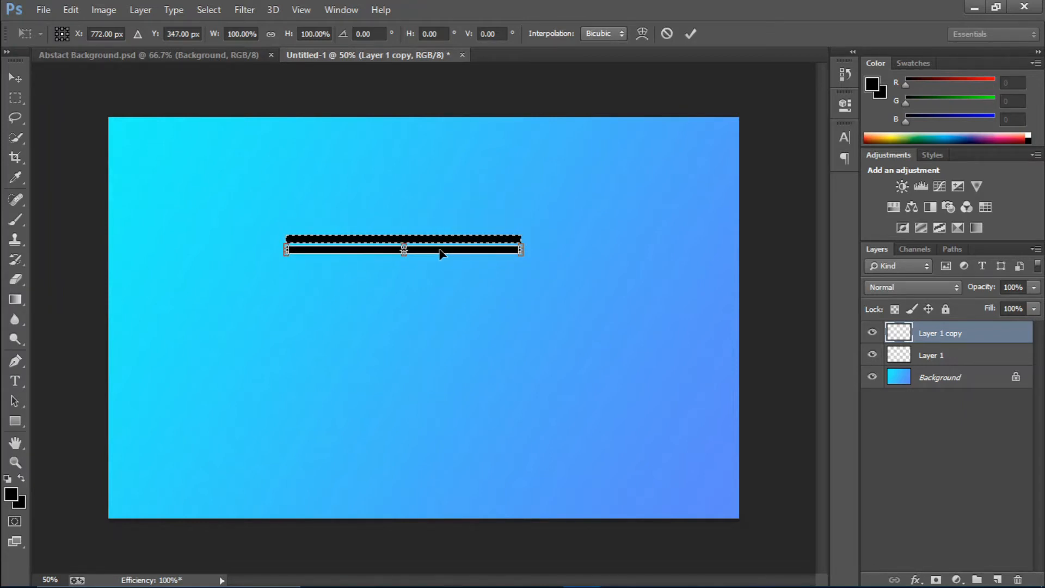
click(689, 35)
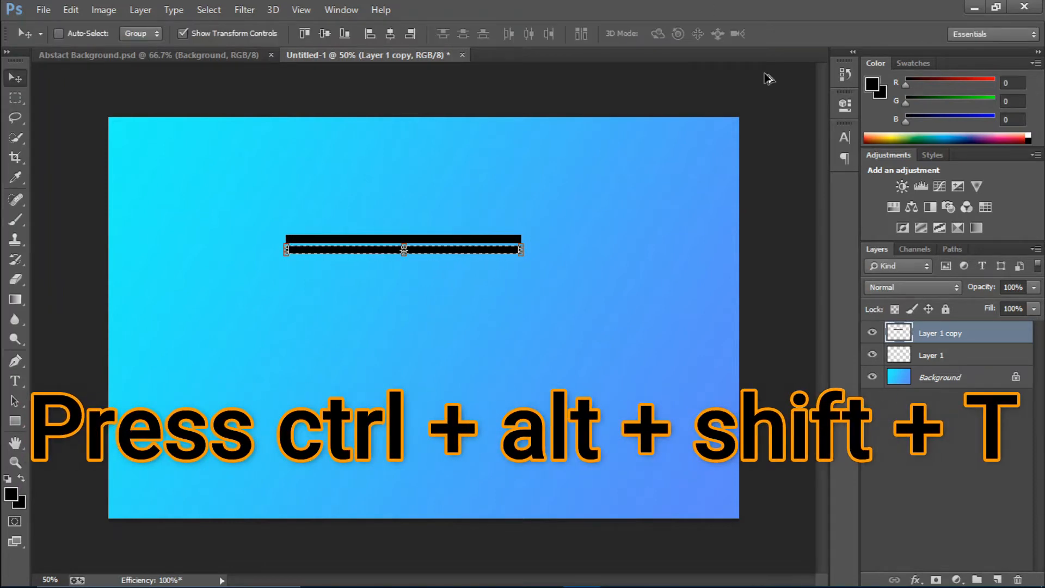
Repeat the copy-and-move transform 19 times to build an evenly spaced stack of black bars below the first two
key(ctrl+alt+shift+t)
key(ctrl+alt+shift+t)
key(ctrl+alt+shift+t)
key(ctrl+alt+shift+t)
key(ctrl+alt+shift+t)
key(ctrl+alt+shift+t)
key(ctrl+alt+shift+t)
key(ctrl+alt+shift+t)
key(ctrl+alt+shift+t)
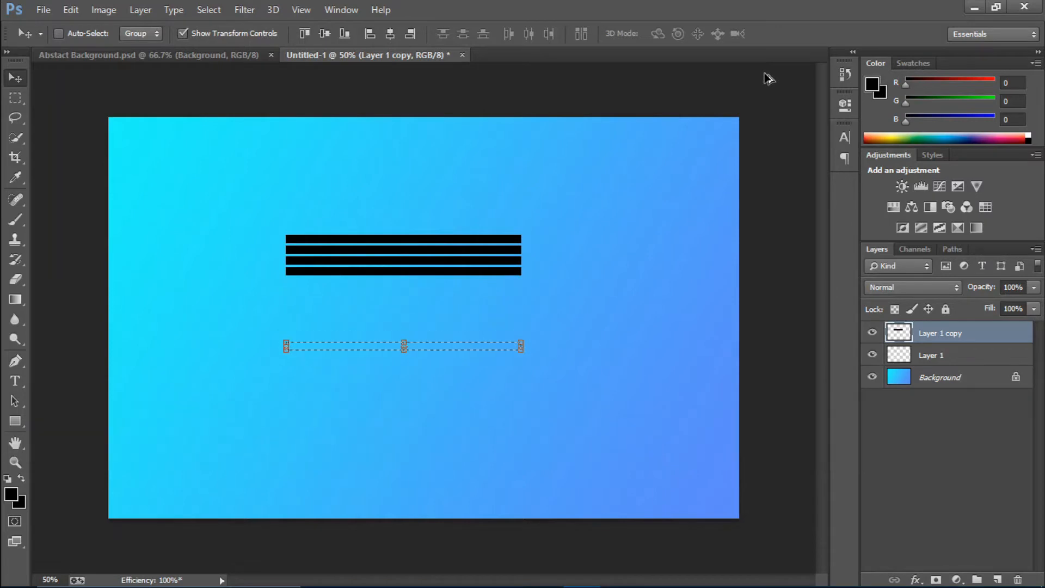
key(ctrl+alt+shift+t)
key(ctrl+alt+shift+t)
key(ctrl+alt+shift+t)
key(ctrl+alt+shift+t)
key(ctrl+alt+shift+t)
key(ctrl+alt+shift+t)
key(ctrl+alt+shift+t)
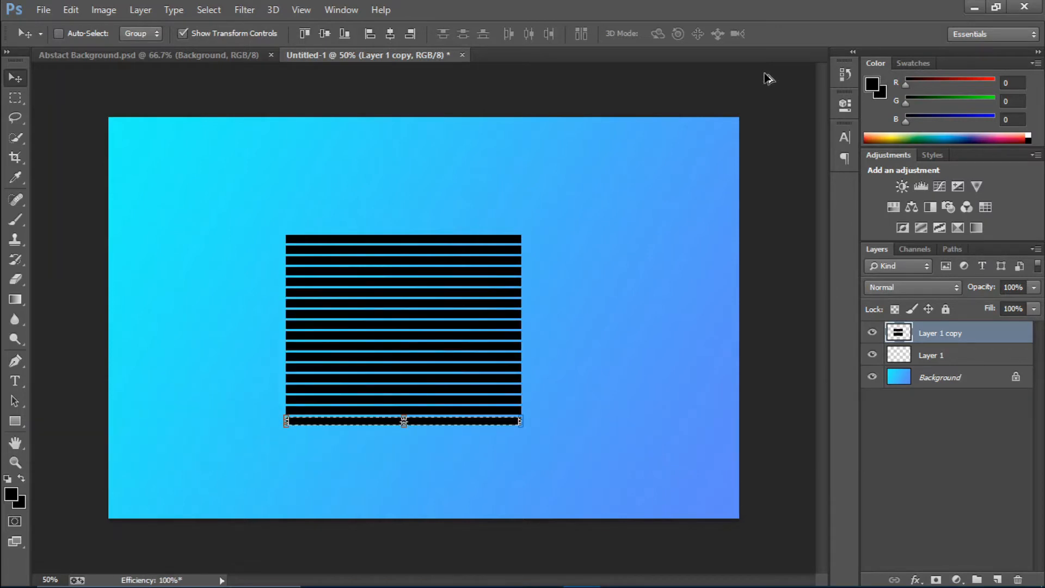
key(ctrl+alt+shift+t)
key(ctrl+alt+shift+t)
key(ctrl+alt+shift+t)
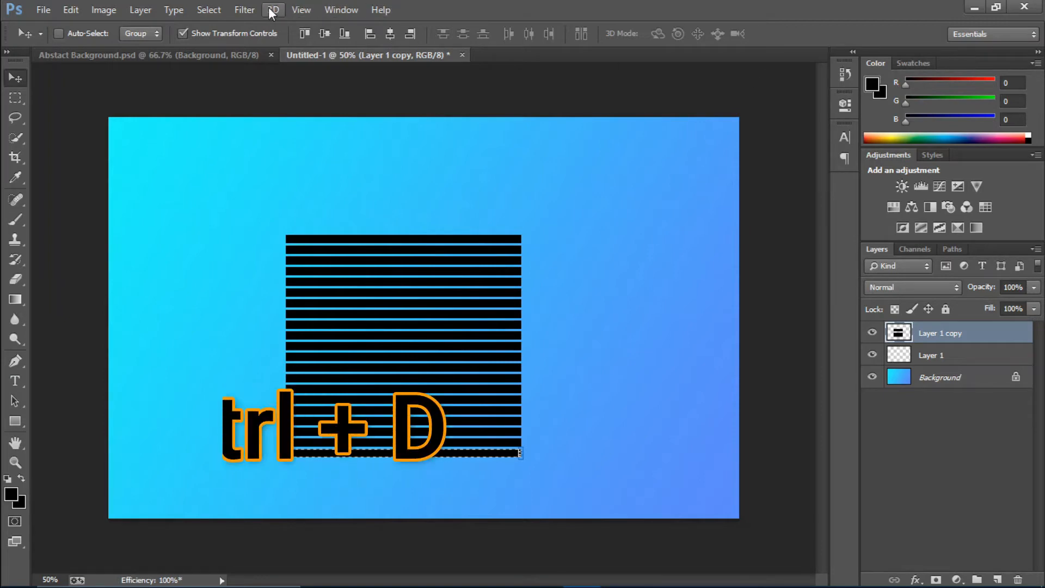
Deselect the last bar and merge Layer 1 copy with Layer 1 into a single stripe layer
key(ctrl+d)
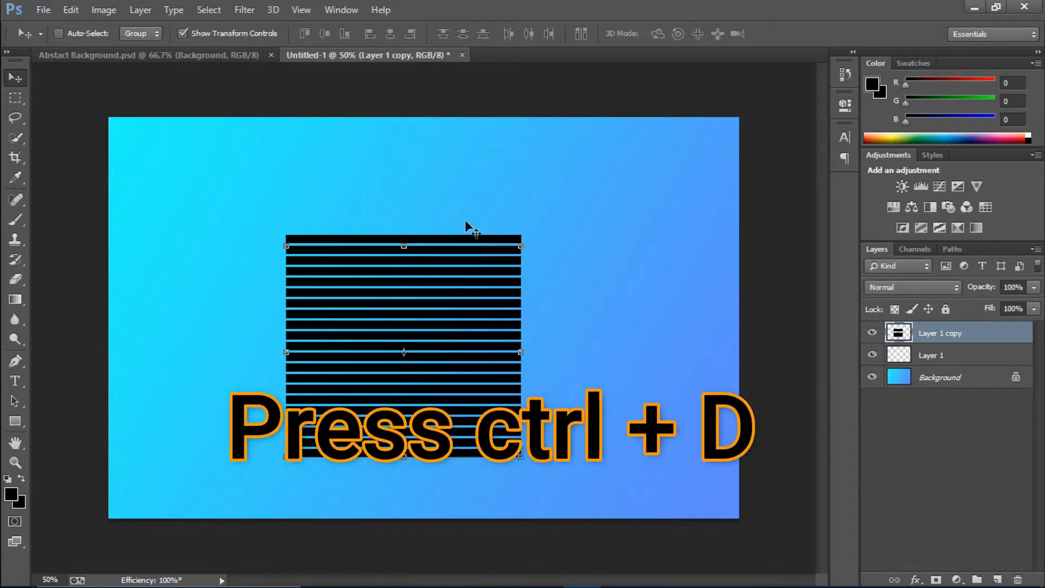
shift+click(963, 354)
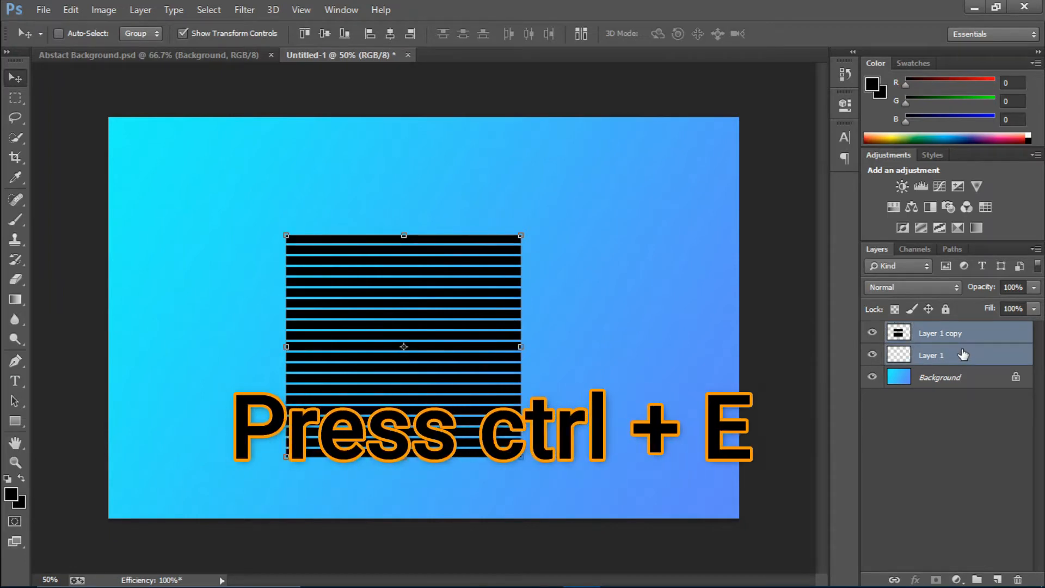
key(ctrl+e)
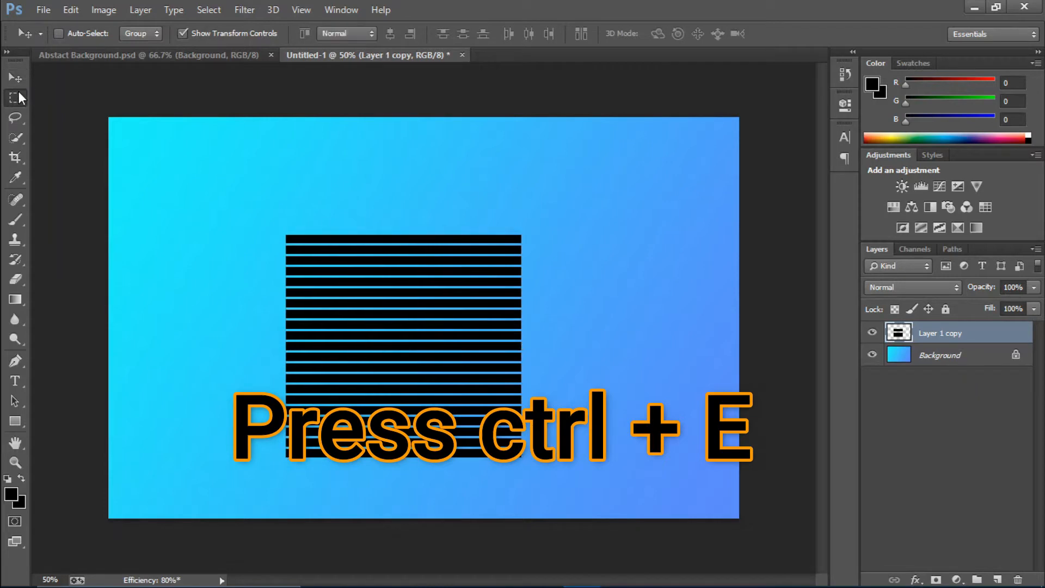
Select a circular area inside the stripes with the Elliptical Marquee tool and add a layer mask from it
click(19, 90)
click(57, 115)
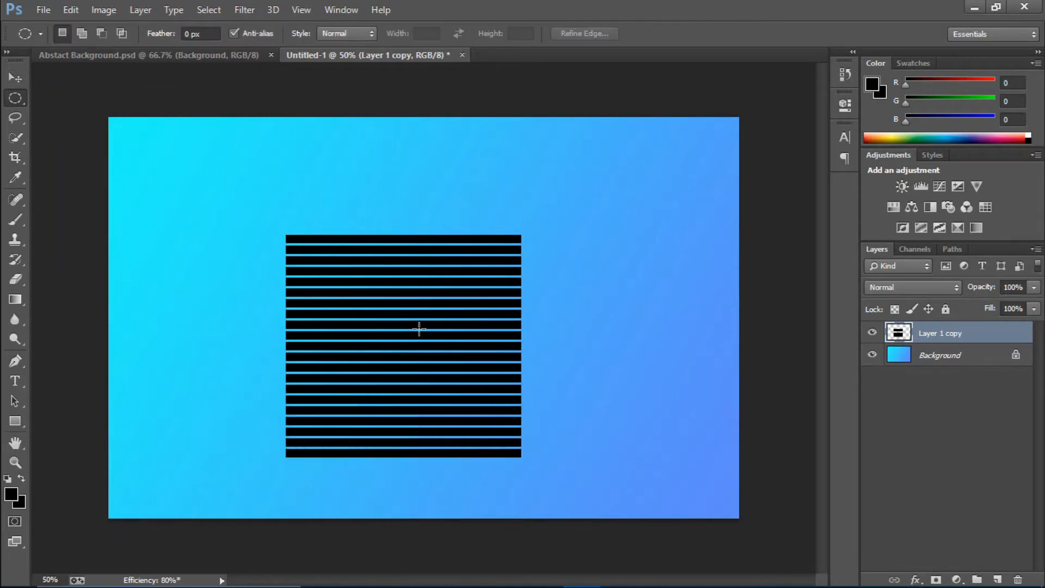
drag(299, 248, 568, 428)
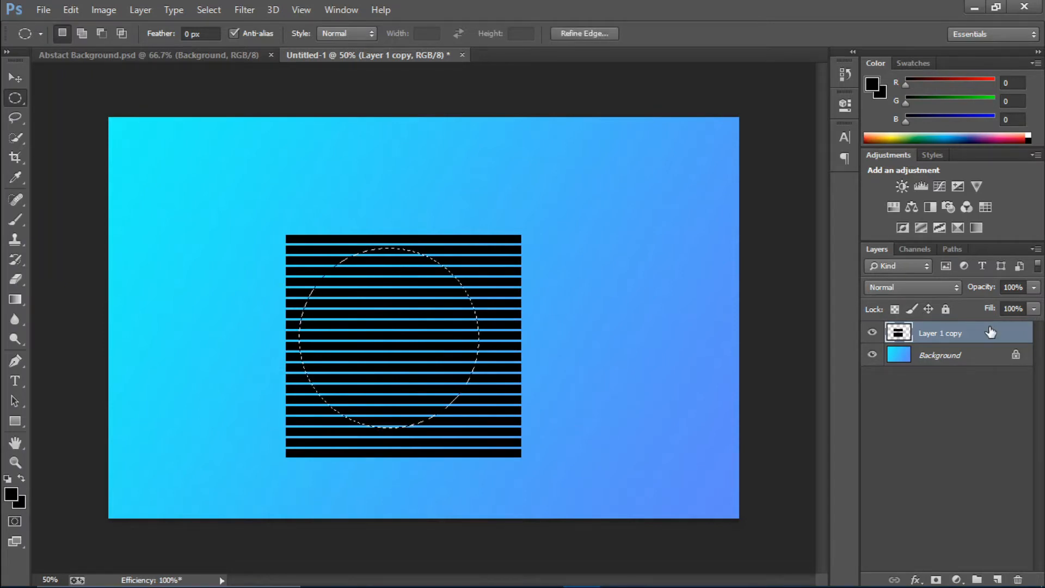
click(935, 579)
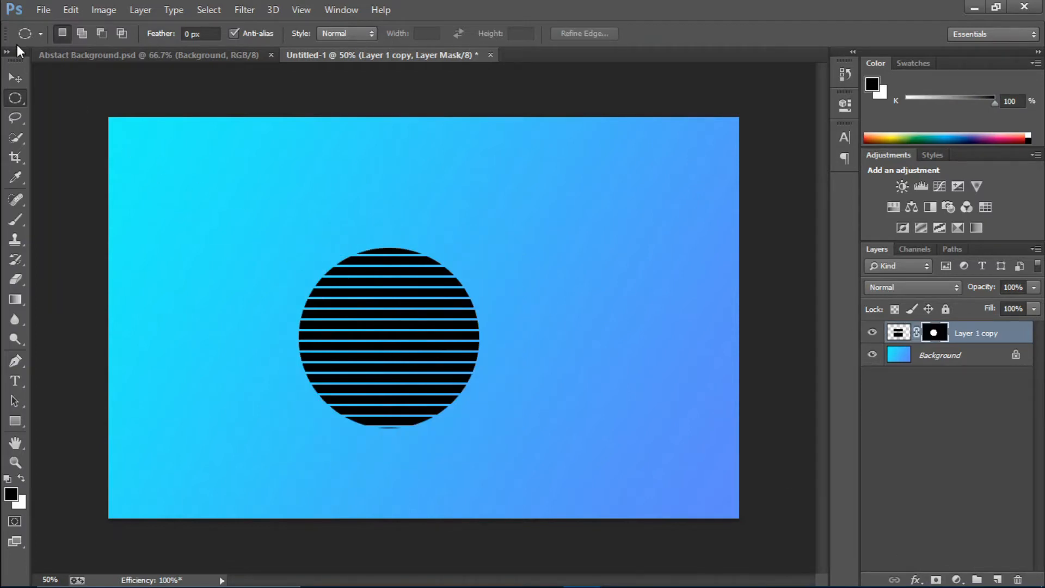
Rotate the masked striped circle by about 134.25° and apply the transform
click(14, 77)
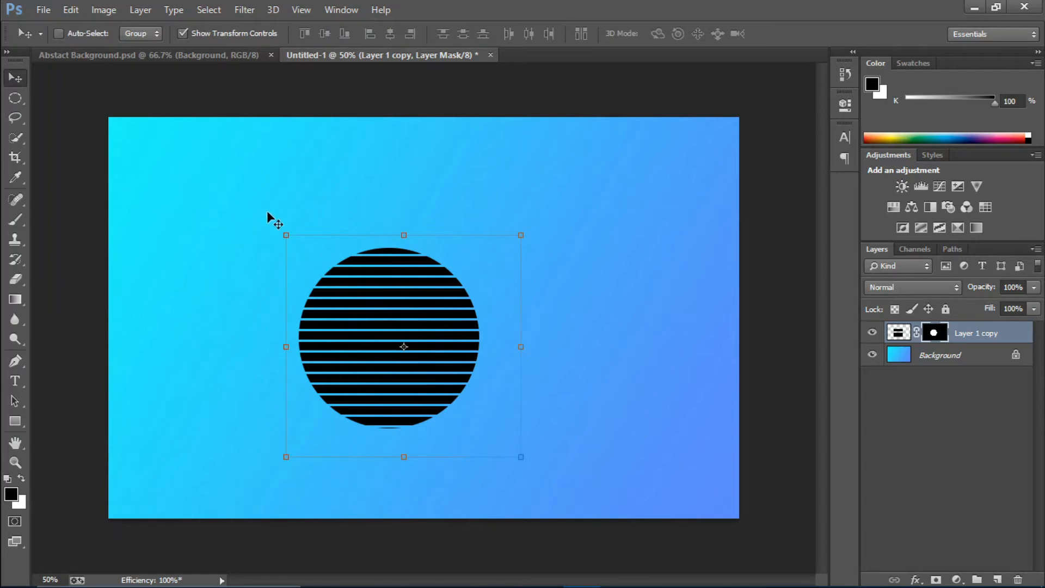
drag(277, 225, 684, 335)
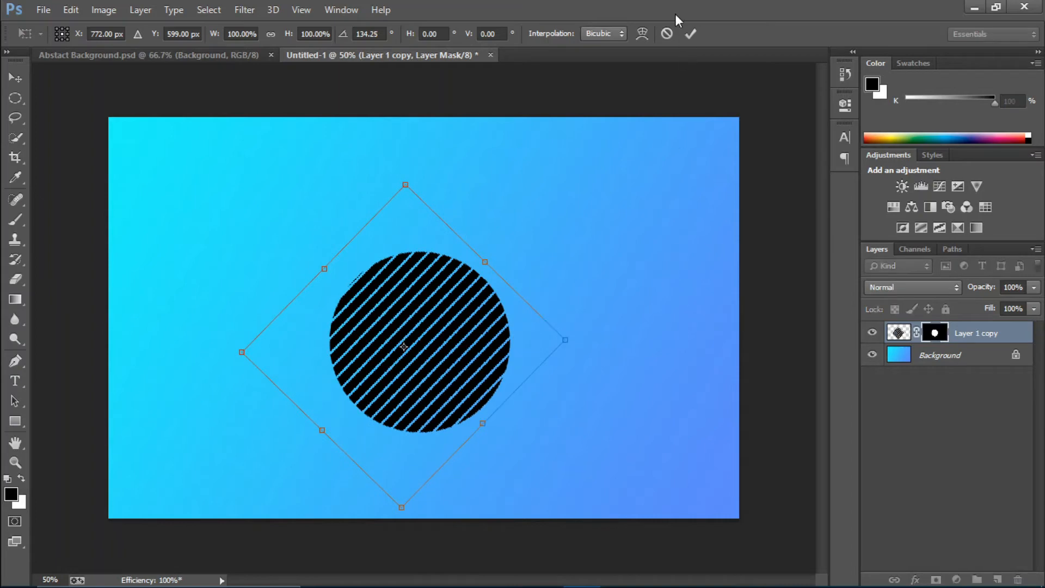
click(690, 34)
Move the striped circle to the canvas's upper-right corner and scale it down to about 84%
drag(460, 296, 673, 161)
key(ctrl+minus)
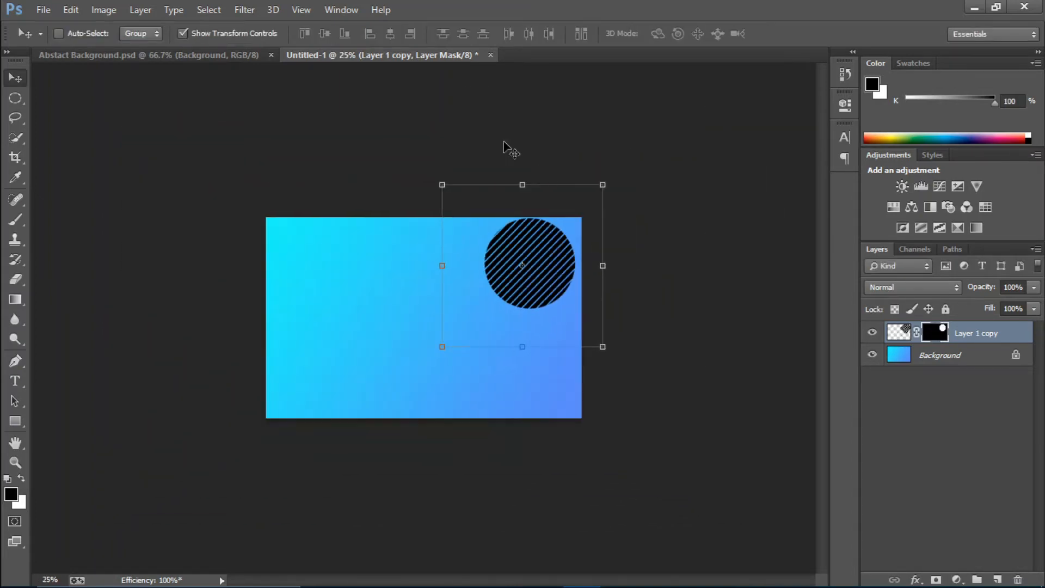
drag(442, 184, 466, 210)
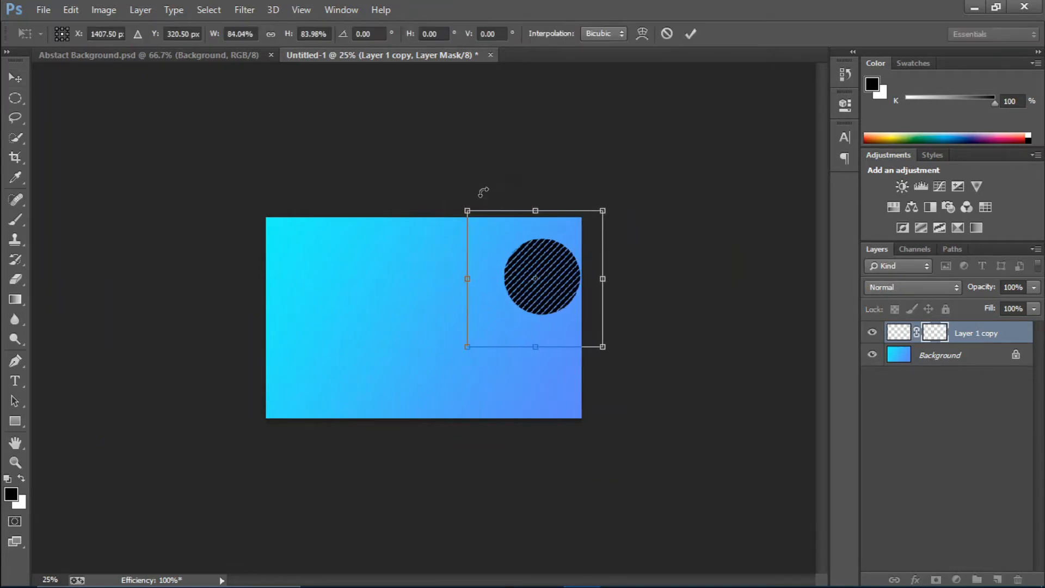
click(691, 33)
drag(550, 258, 536, 248)
key(ctrl+plus)
key(ctrl+plus)
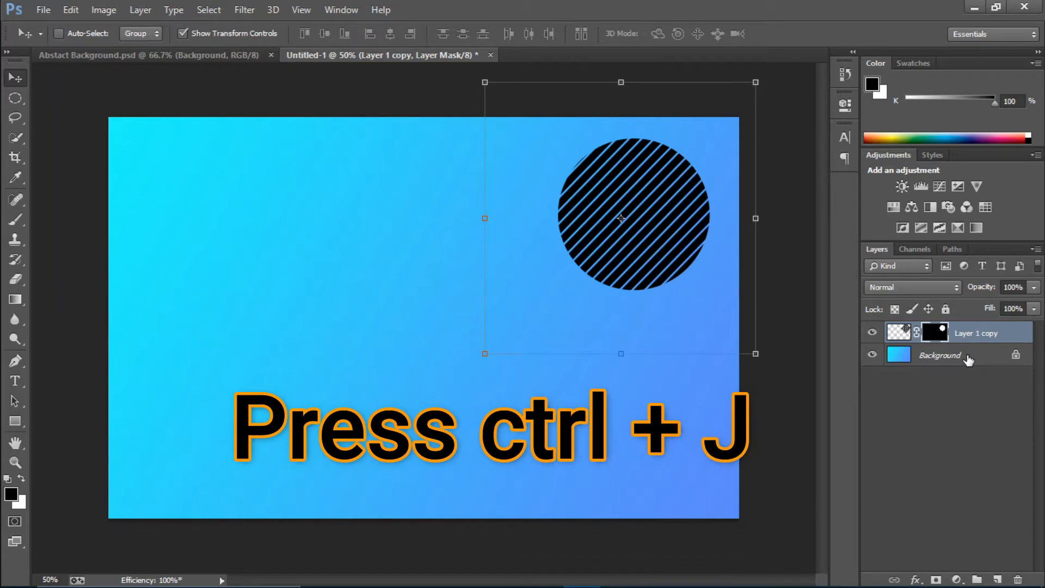
Duplicate the striped circle layer and offset the copy slightly down and to the left of the original
key(ctrl+j)
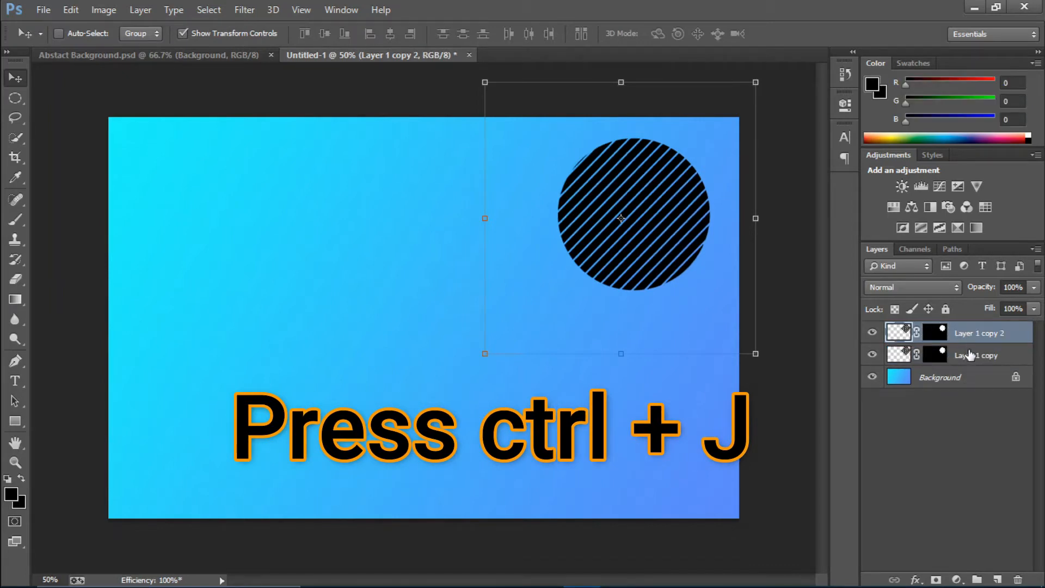
mouse_move(645, 190)
mouse_down()
mouse_move(596, 206)
mouse_move(615, 204)
mouse_up()
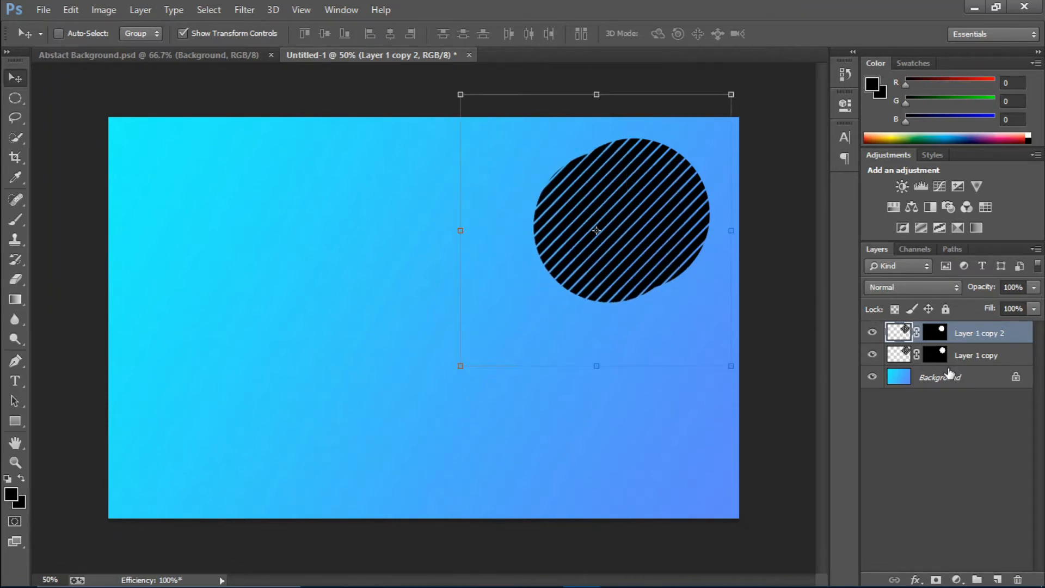
Add a Gradient Overlay effect to Layer 1 copy and open its gradient for editing
click(1009, 360)
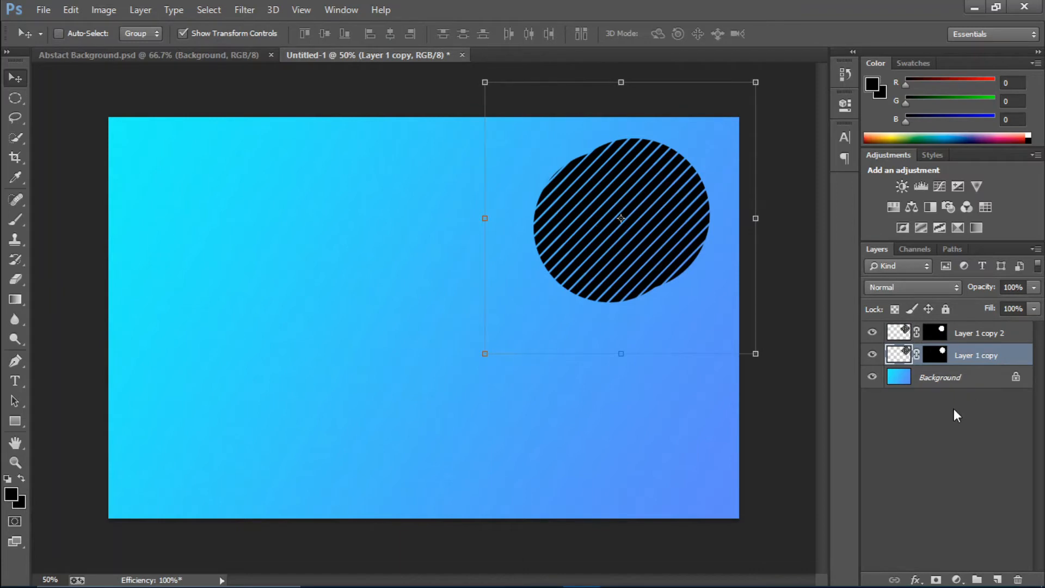
click(916, 579)
click(985, 511)
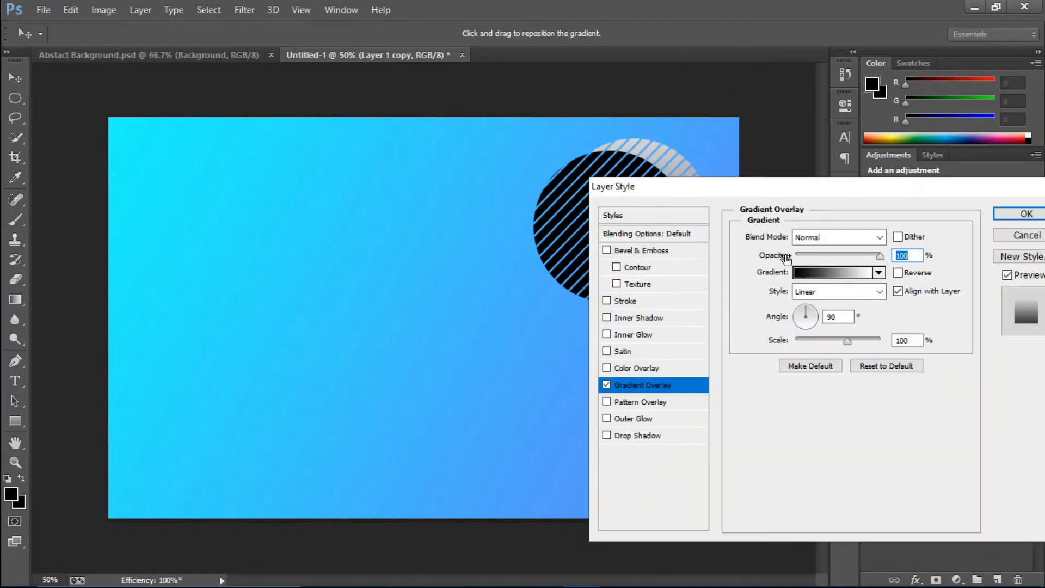
drag(761, 189, 765, 263)
click(805, 339)
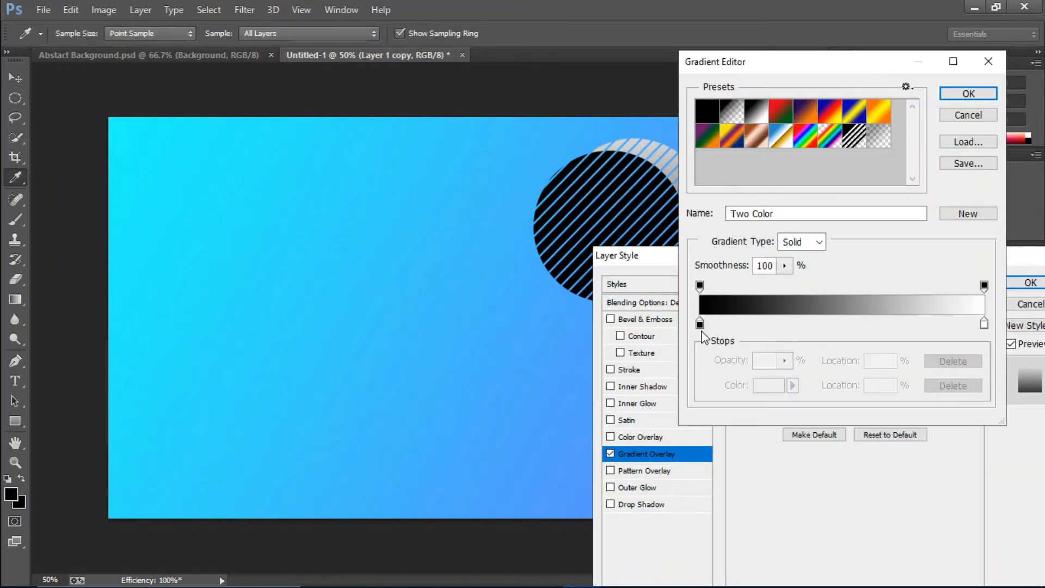
Set the gradient's starting colour stop to cyan 4dfdff
click(700, 327)
click(768, 385)
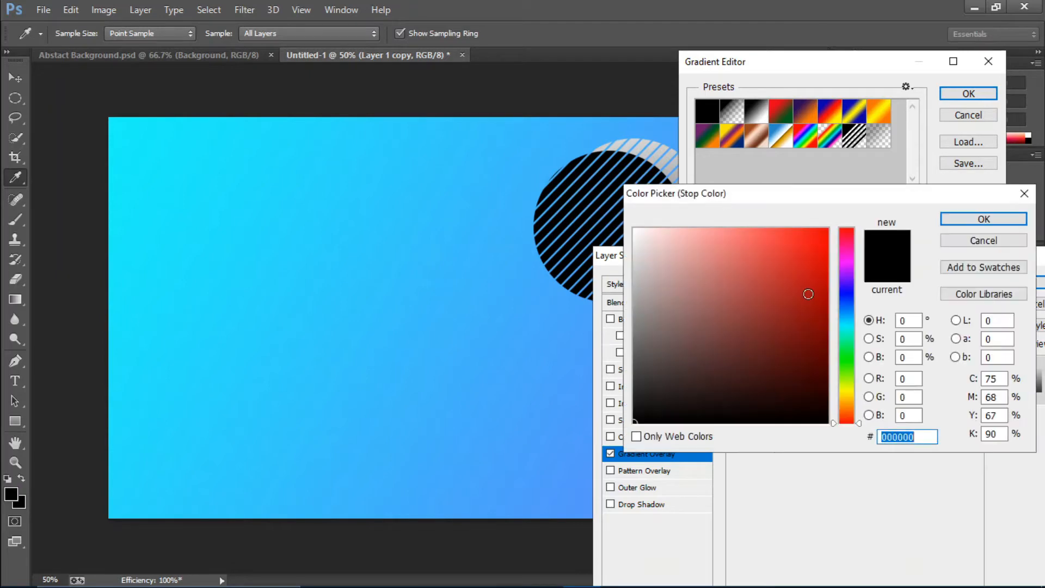
click(855, 322)
click(810, 270)
drag(809, 270, 797, 251)
click(784, 332)
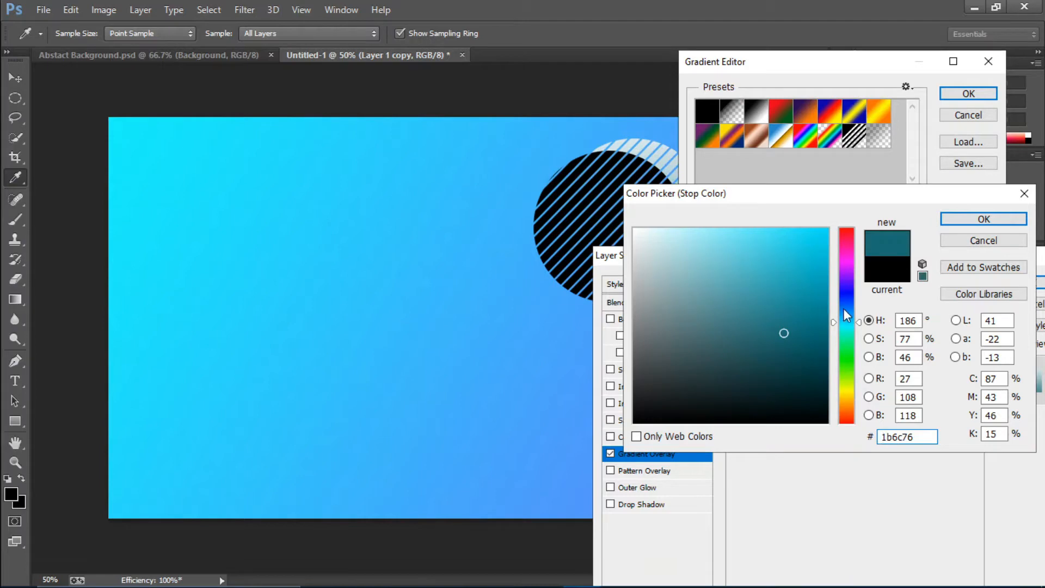
drag(846, 321, 847, 325)
mouse_move(793, 254)
mouse_down()
mouse_move(778, 219)
mouse_move(770, 226)
mouse_up()
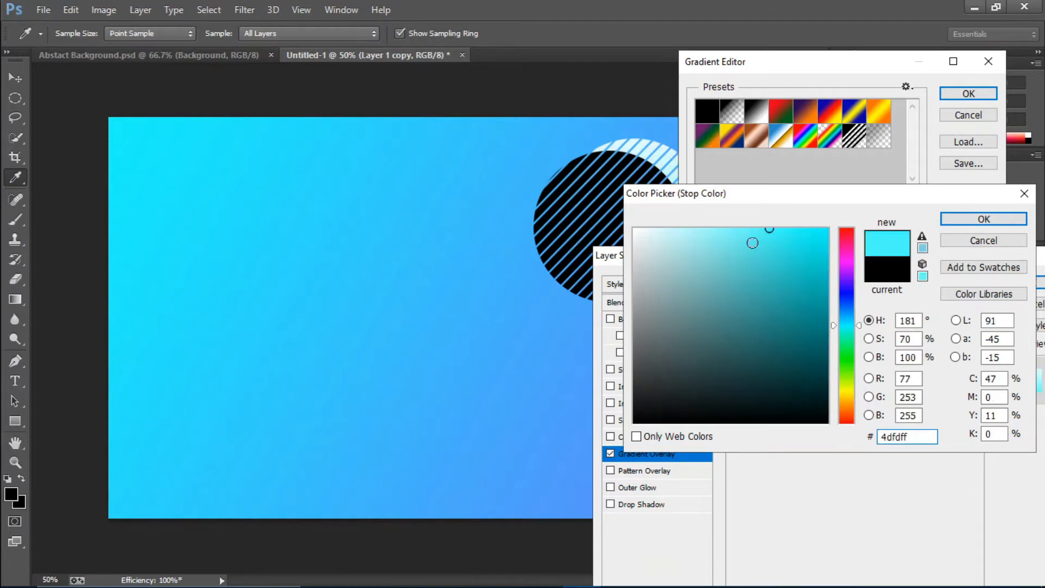
click(943, 220)
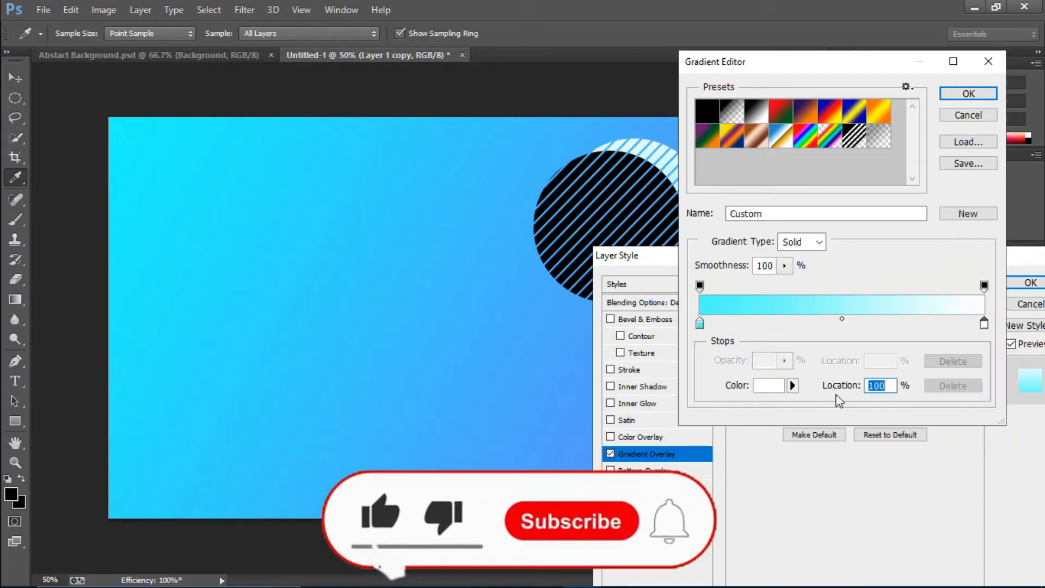
Set the gradient's end colour stop to blue 0b1cfe and accept the edited gradient
click(758, 384)
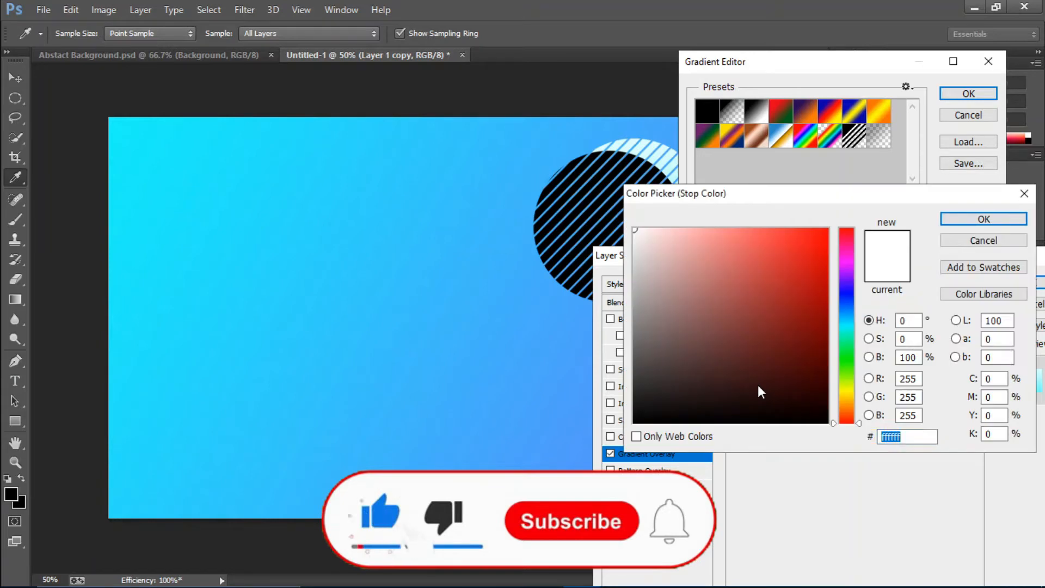
click(844, 295)
click(820, 228)
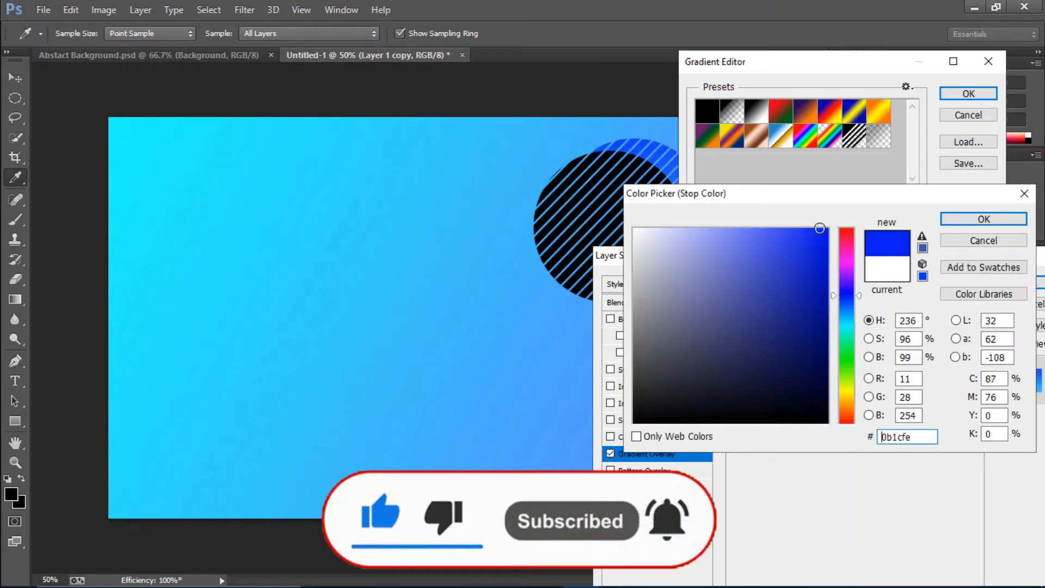
click(1003, 219)
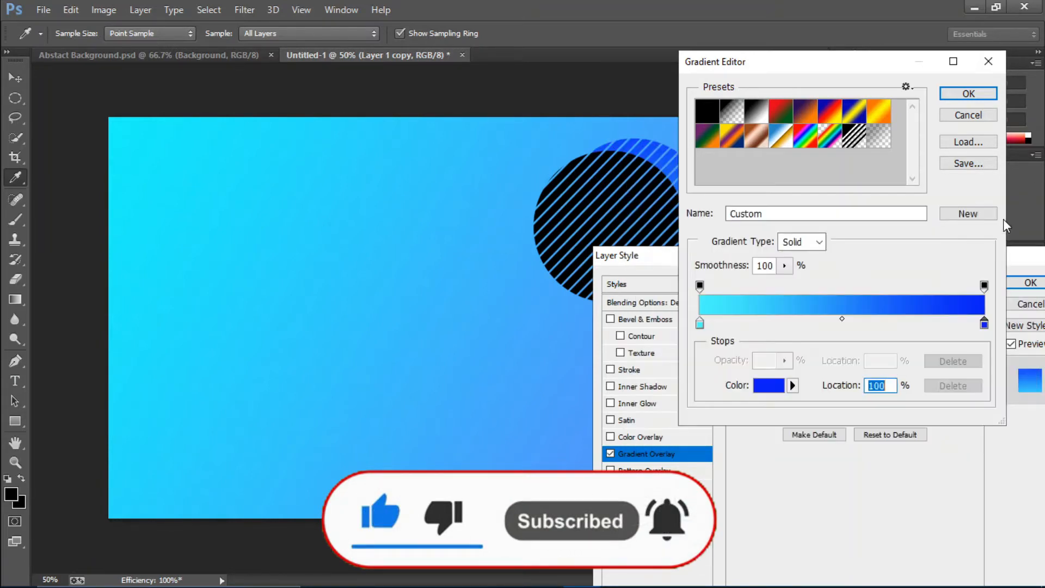
click(980, 96)
Set the gradient overlay's scale to 113% and its angle to 37°, and apply the layer style
drag(818, 259, 817, 235)
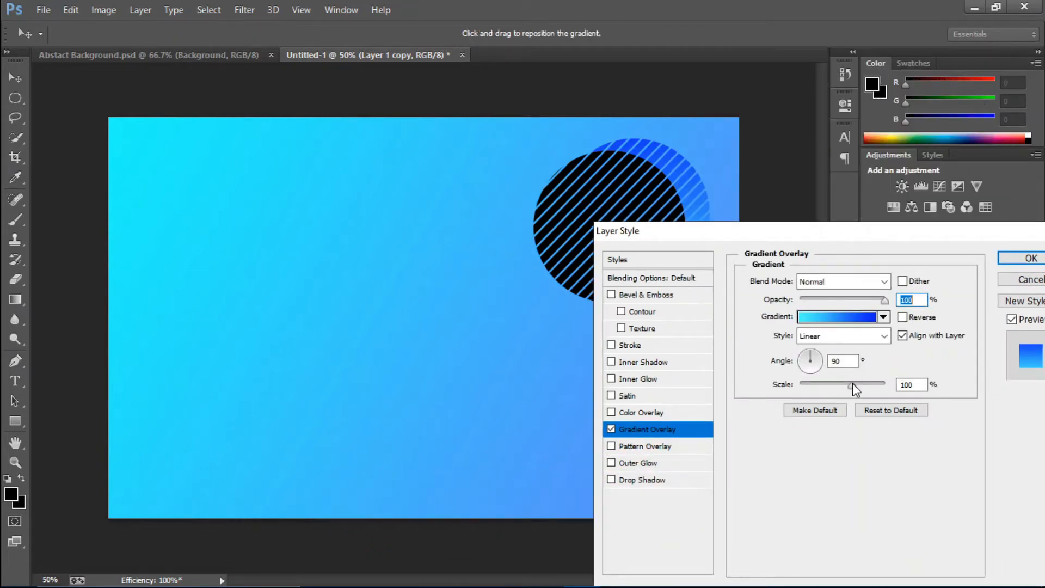
mouse_move(853, 384)
mouse_down()
mouse_move(838, 384)
mouse_move(861, 388)
mouse_up()
click(819, 360)
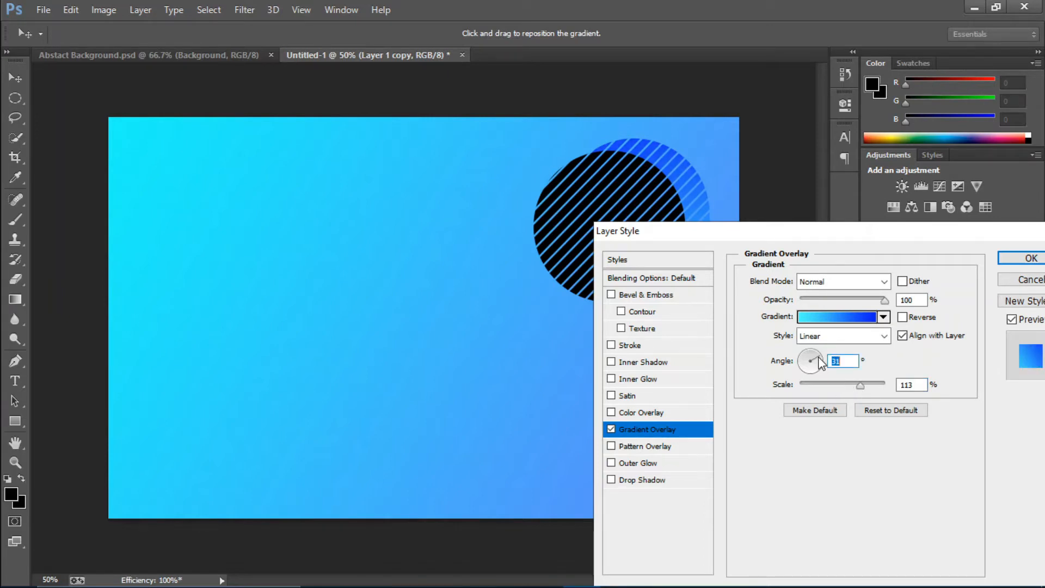
drag(819, 356, 818, 354)
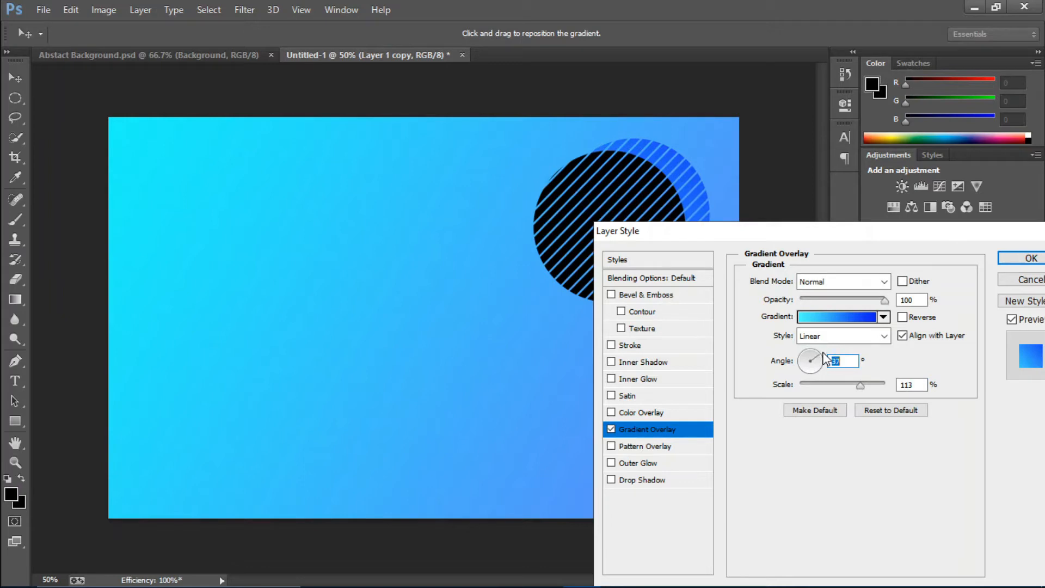
click(1030, 258)
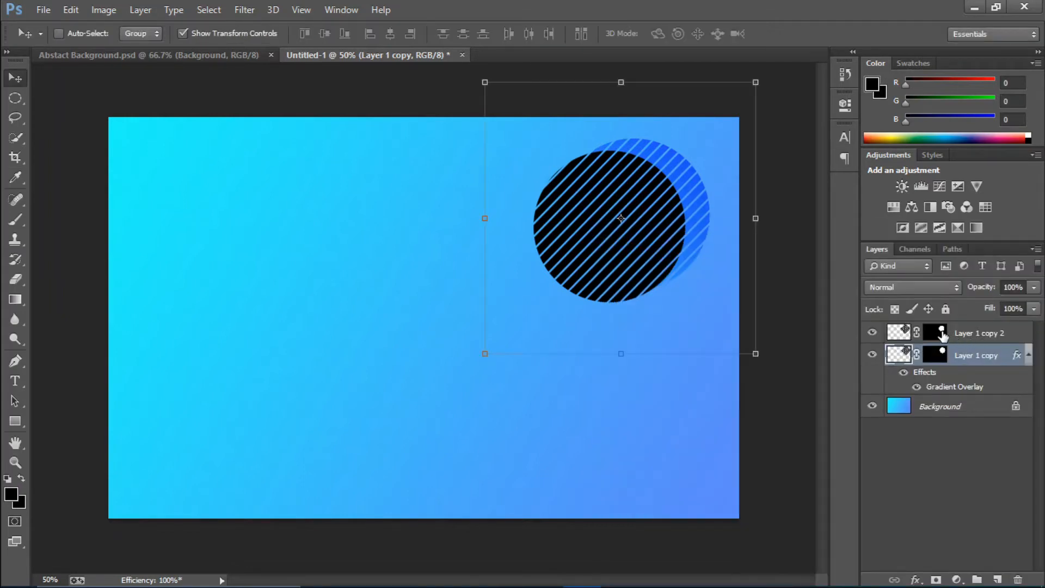
Add a white (ffffff) Color Overlay effect to the front circle layer, Layer 1 copy 2
click(957, 334)
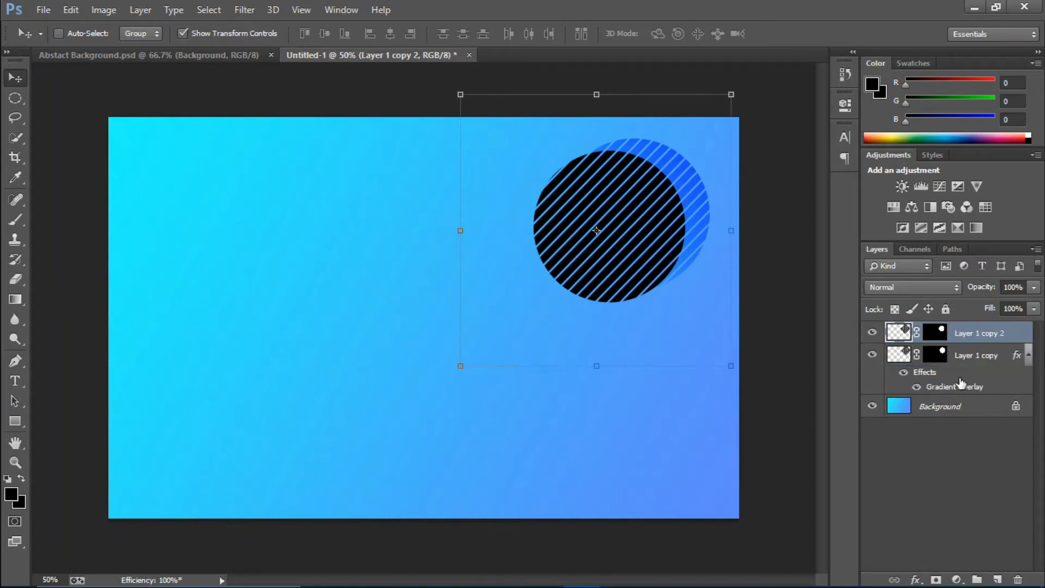
click(915, 577)
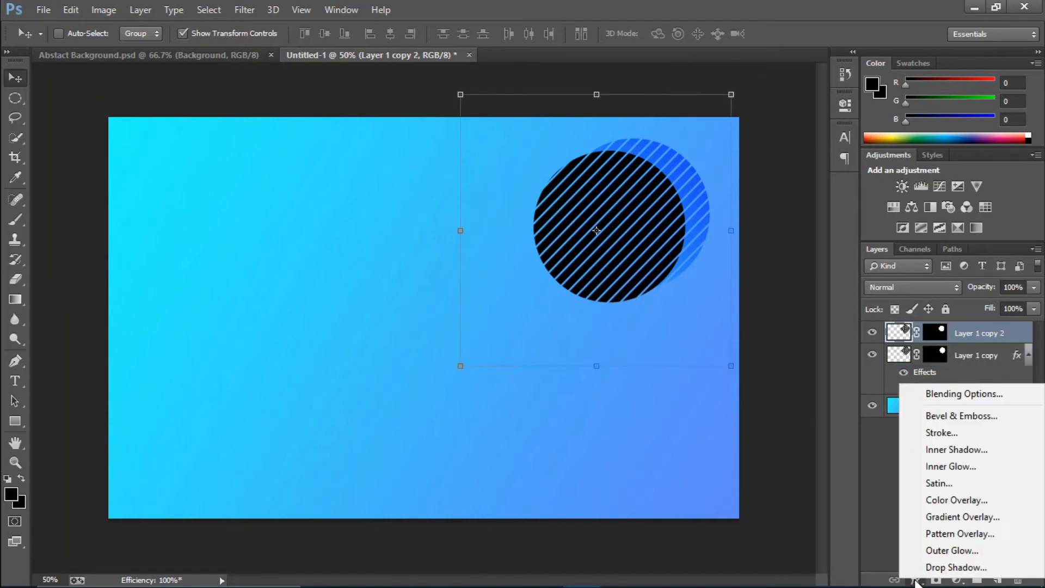
click(933, 498)
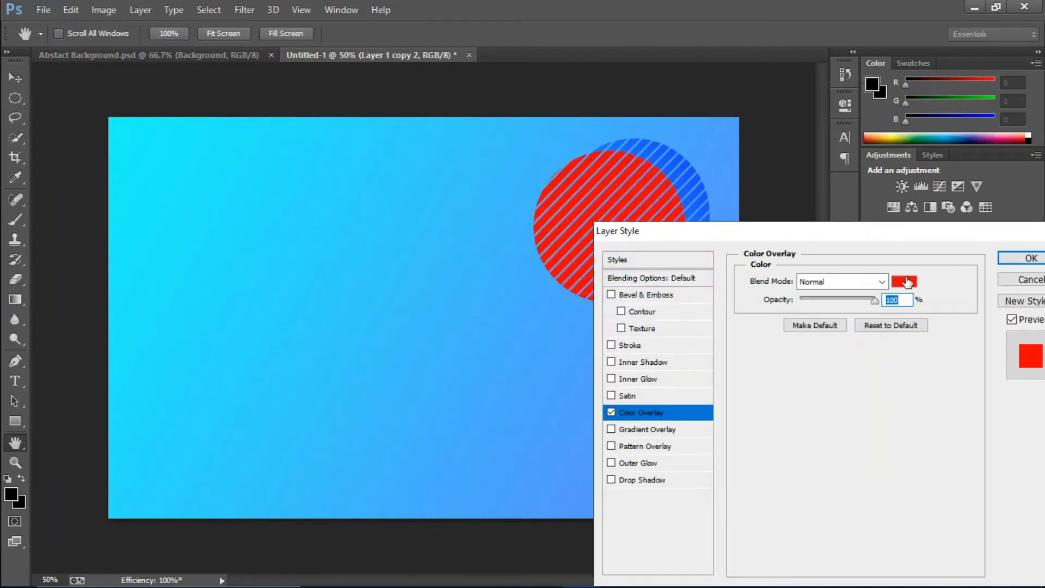
click(907, 281)
click(679, 276)
drag(679, 276, 634, 229)
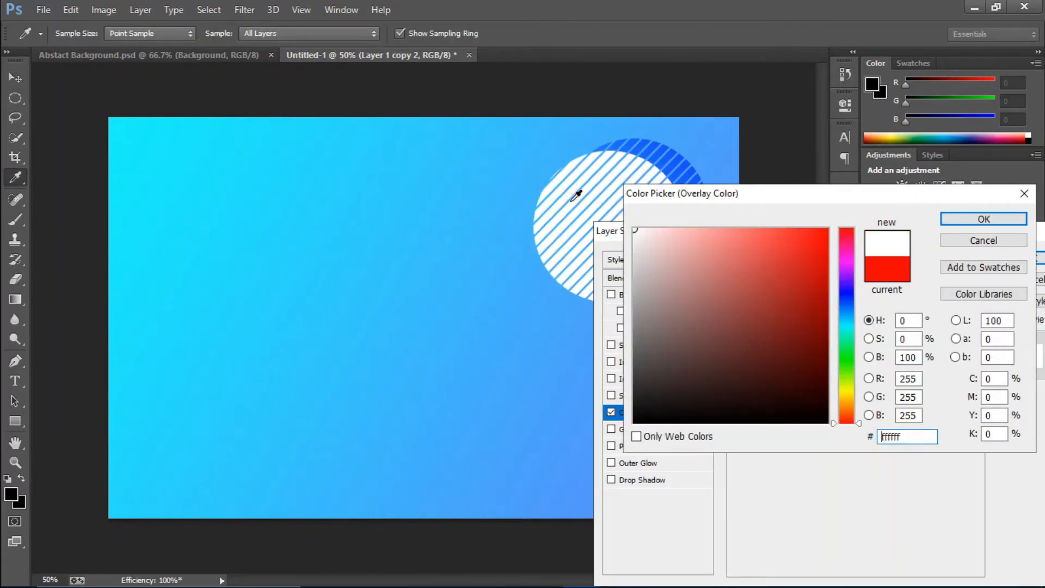
click(980, 218)
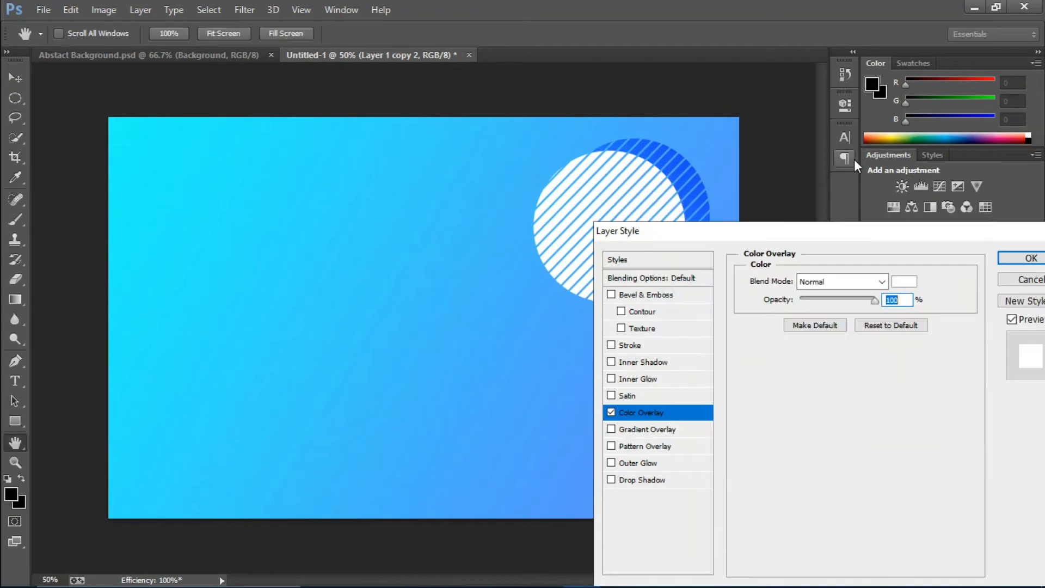
click(1031, 259)
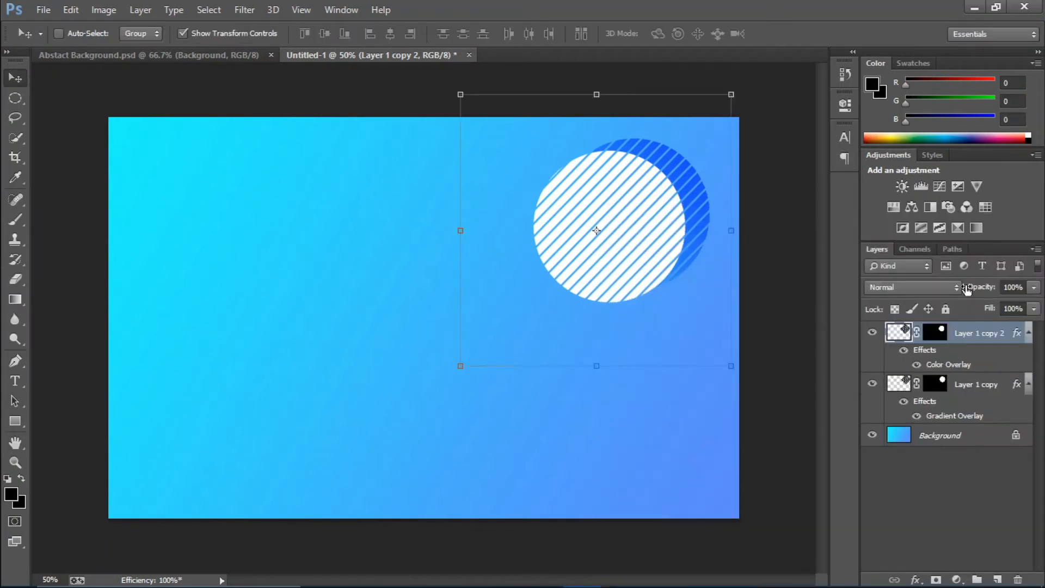
Apply the layer mask of Layer 1 copy 2 permanently to its striped circle
click(940, 334)
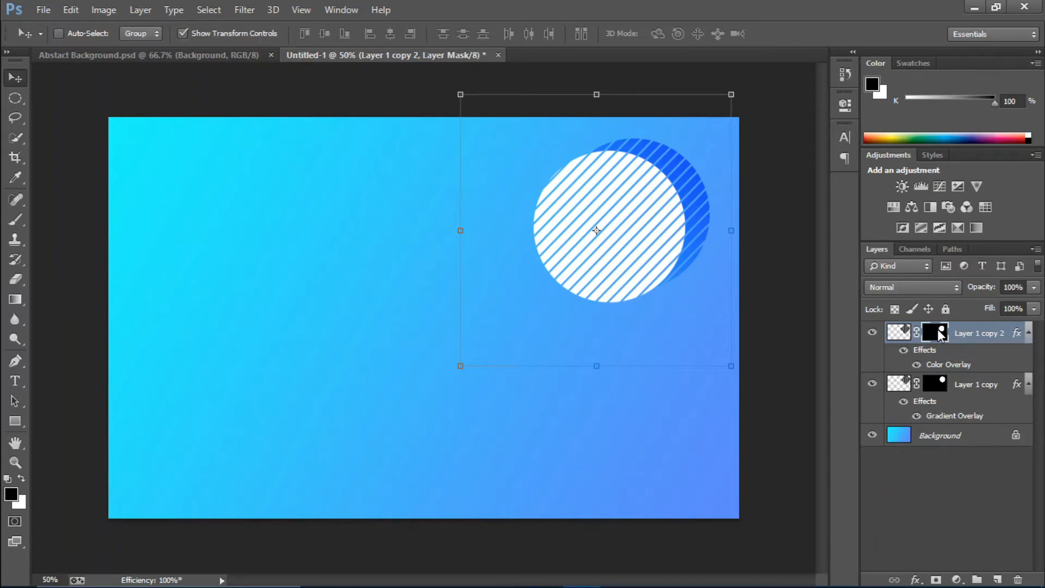
right_click(939, 334)
click(940, 381)
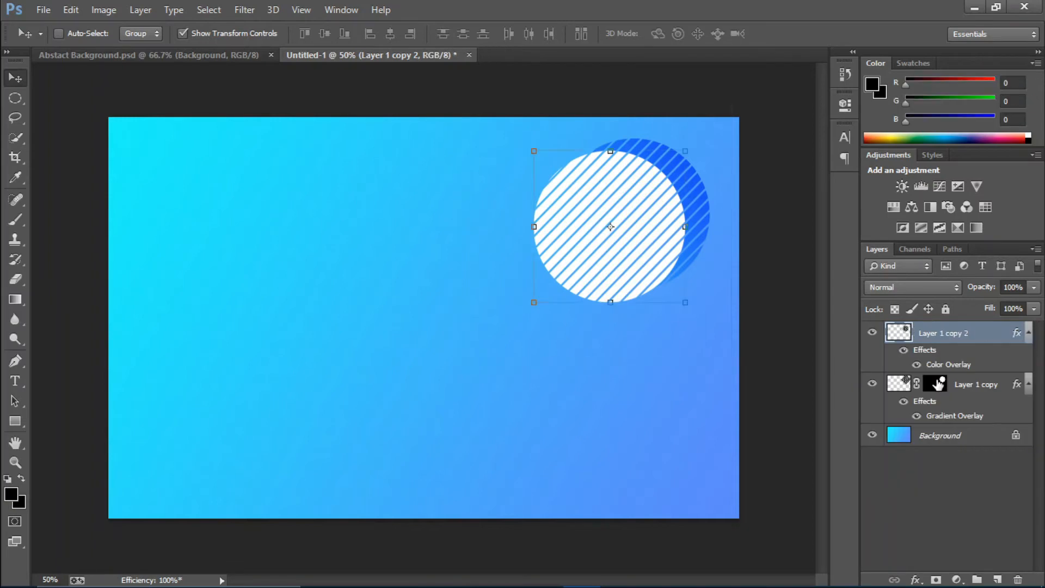
Mask the white striped circle with a smaller elliptical selection near its centre and invert the mask to leave a ring
click(15, 98)
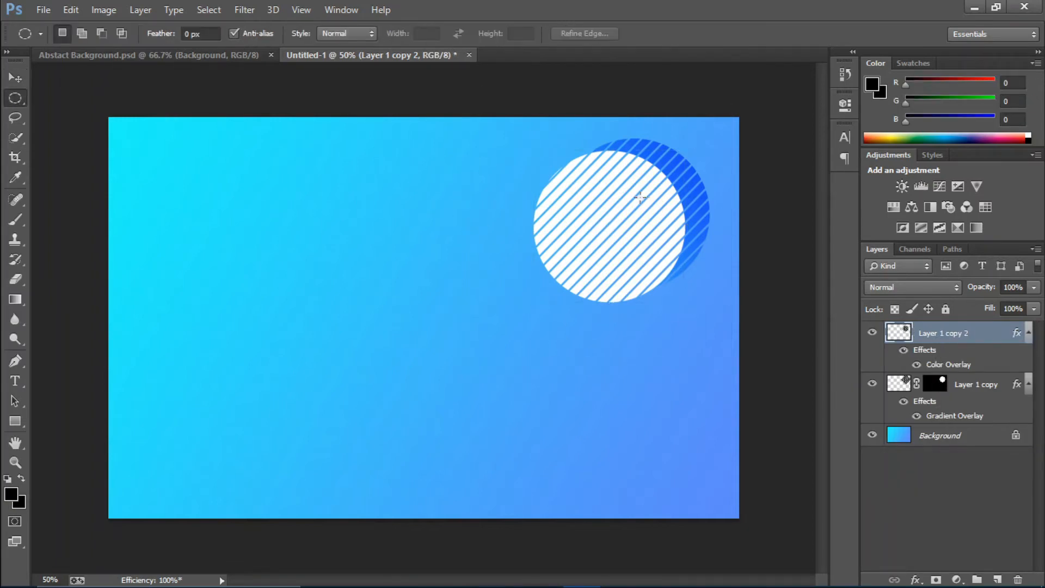
drag(563, 188, 642, 266)
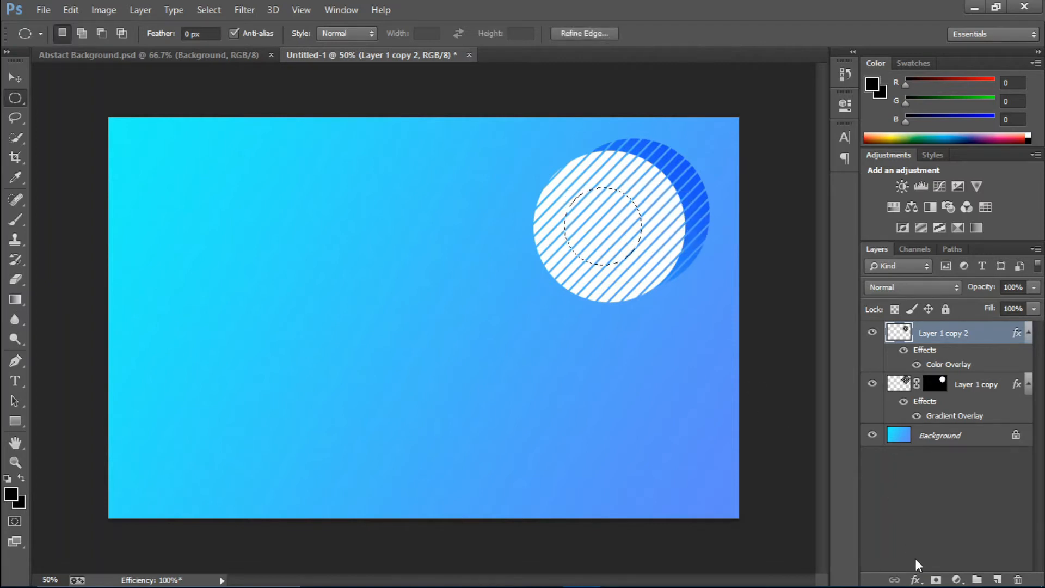
click(935, 579)
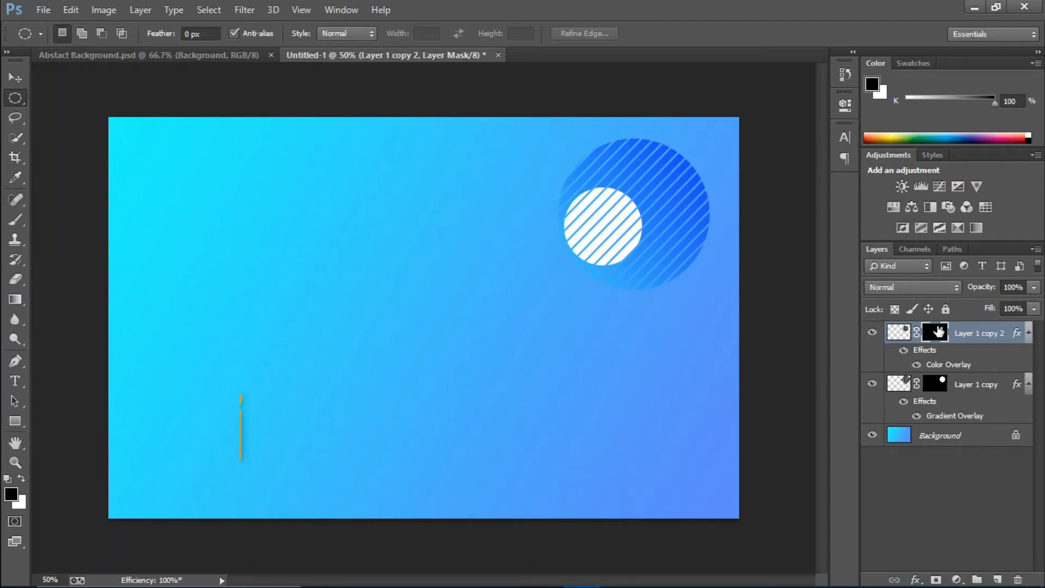
key(ctrl+i)
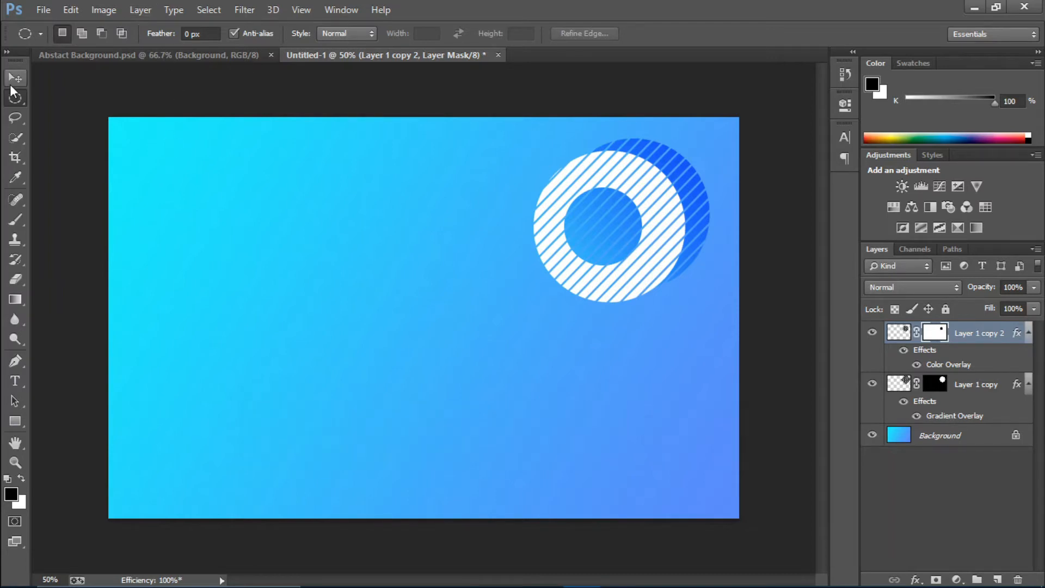
Examine the whole finished design in Abstact Background.psd and return to the Untitled-1 document with the Move tool active
click(122, 54)
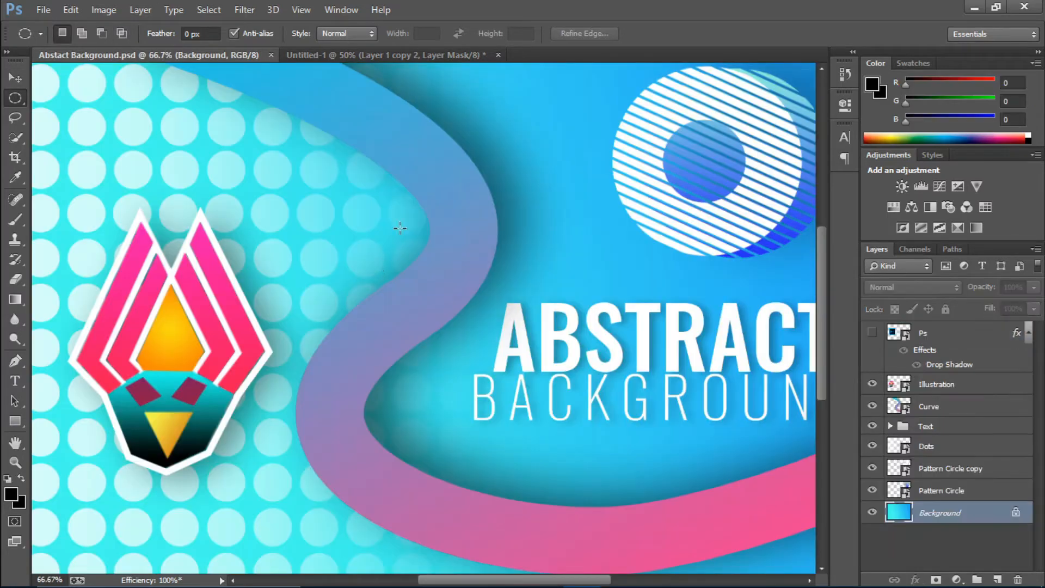
key(ctrl+minus)
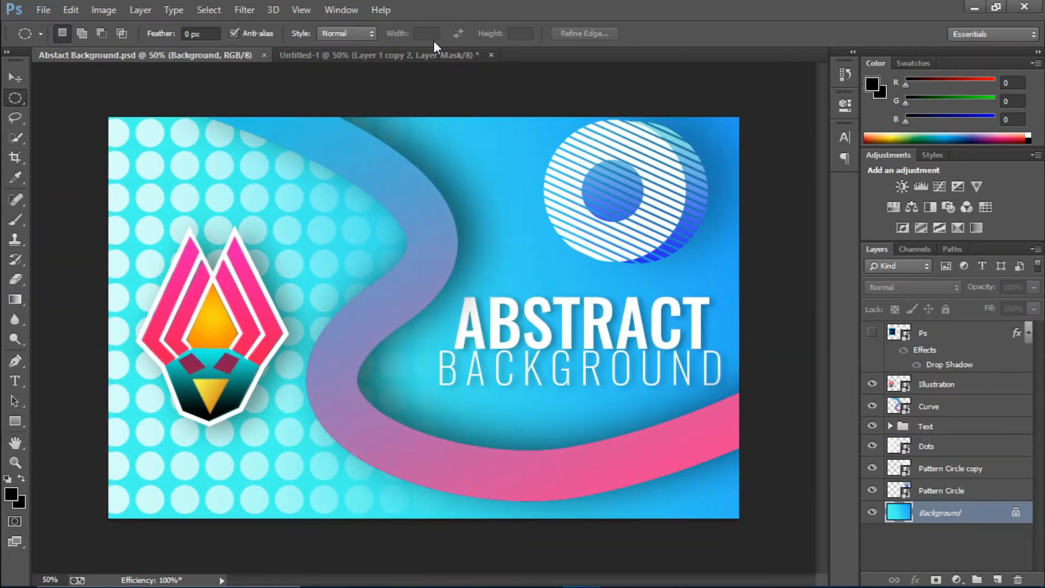
key(v)
click(349, 54)
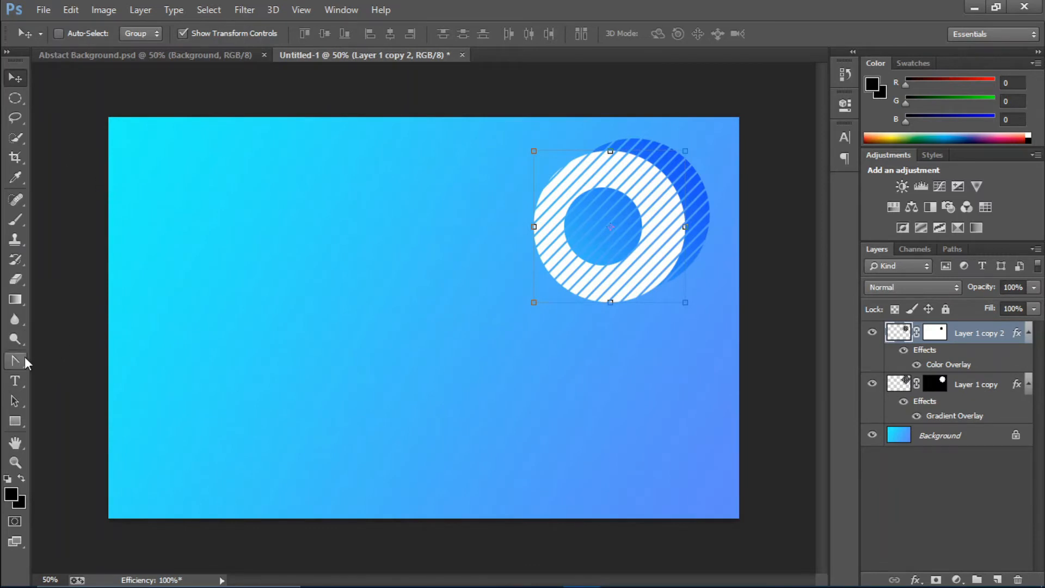
Draw an open white S-curve about 1223 by 1134 px with the Pen tool from above the canvas to below it, stroked 35.56 pt wide
drag(25, 357, 57, 359)
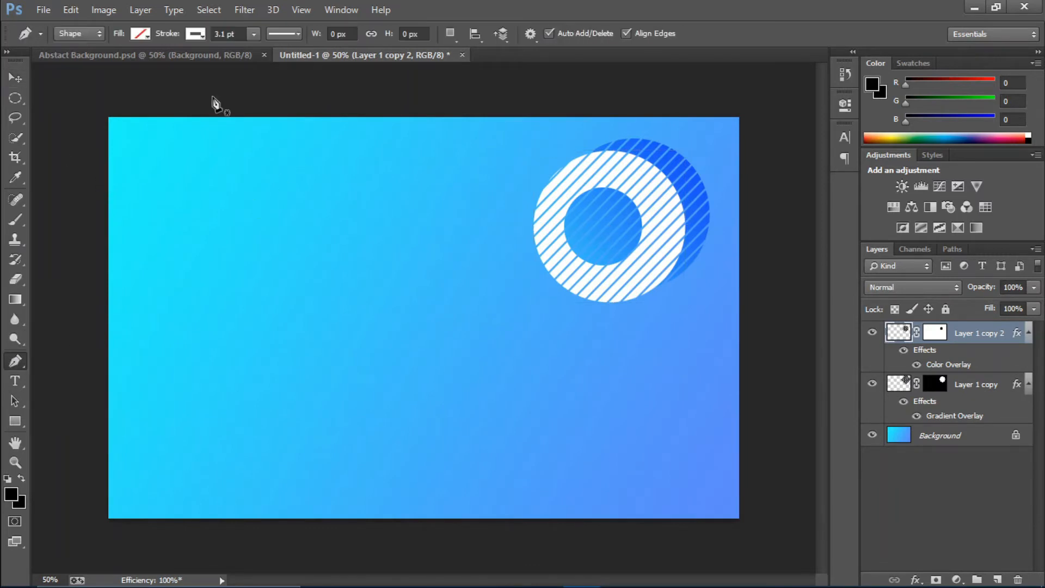
click(238, 100)
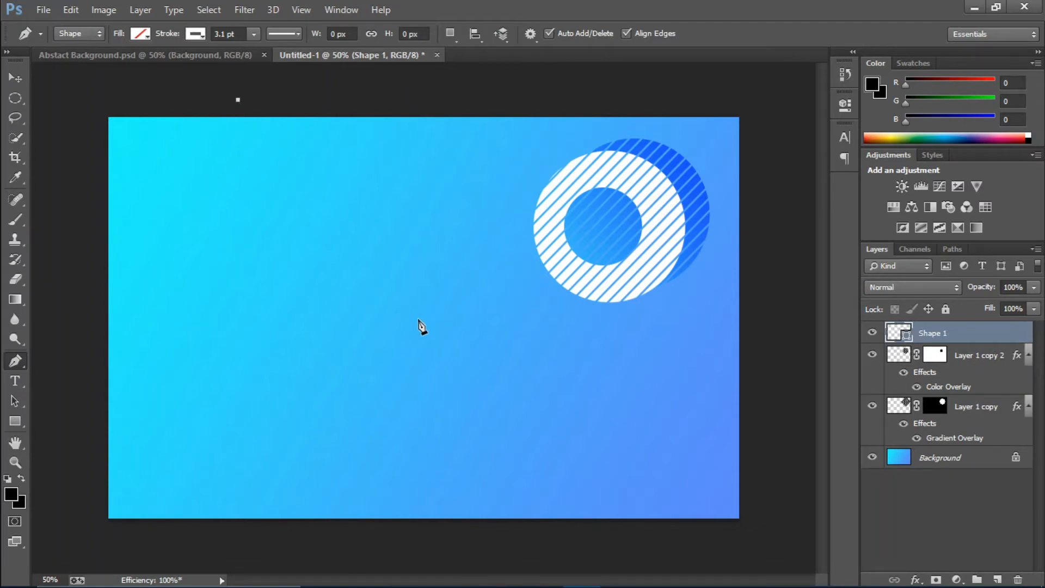
mouse_move(424, 323)
mouse_down()
mouse_move(658, 321)
mouse_move(685, 338)
mouse_up()
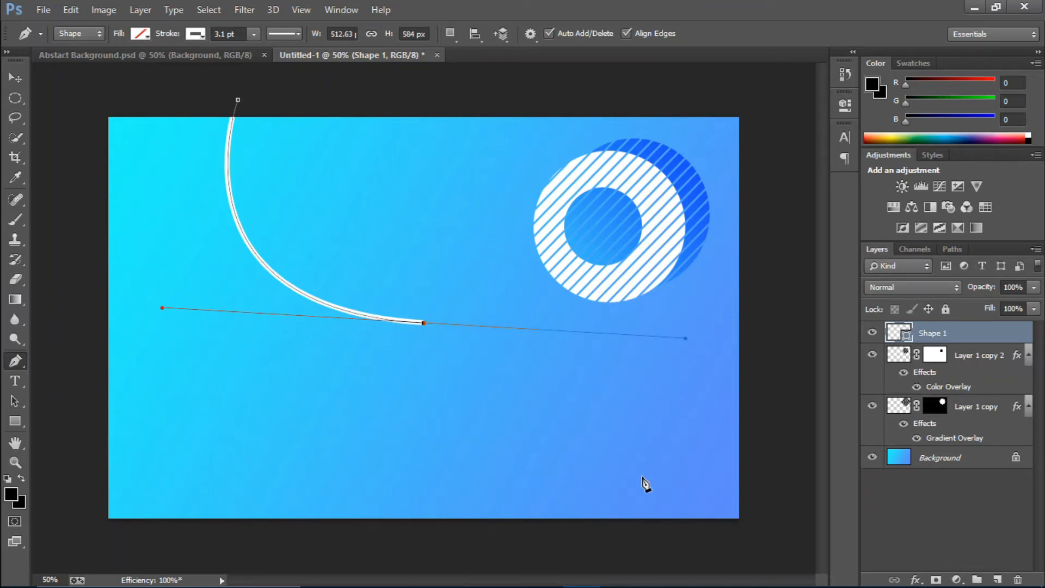
mouse_move(624, 533)
mouse_down()
mouse_move(549, 568)
mouse_move(478, 579)
mouse_up()
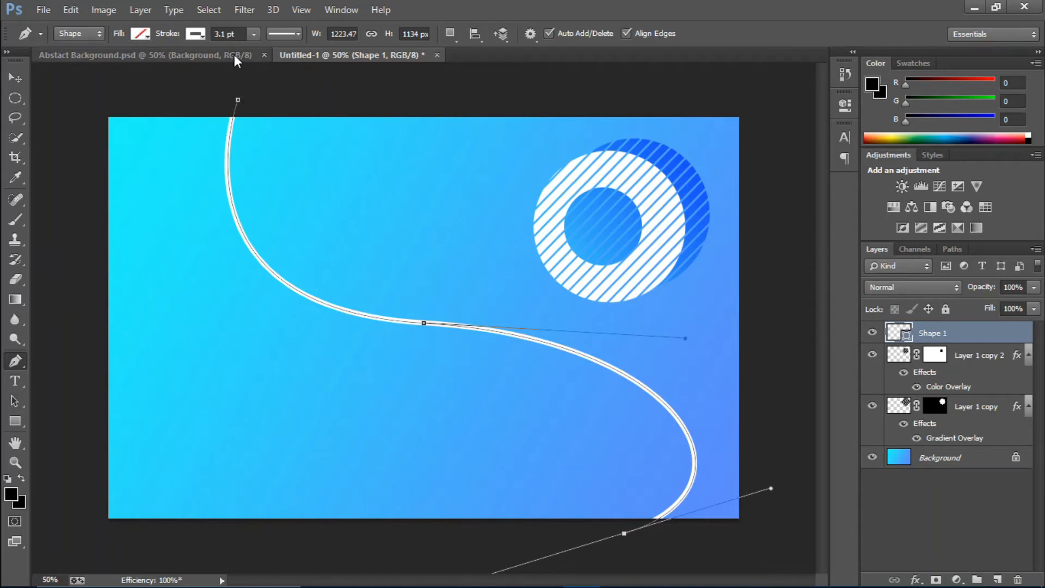
click(253, 34)
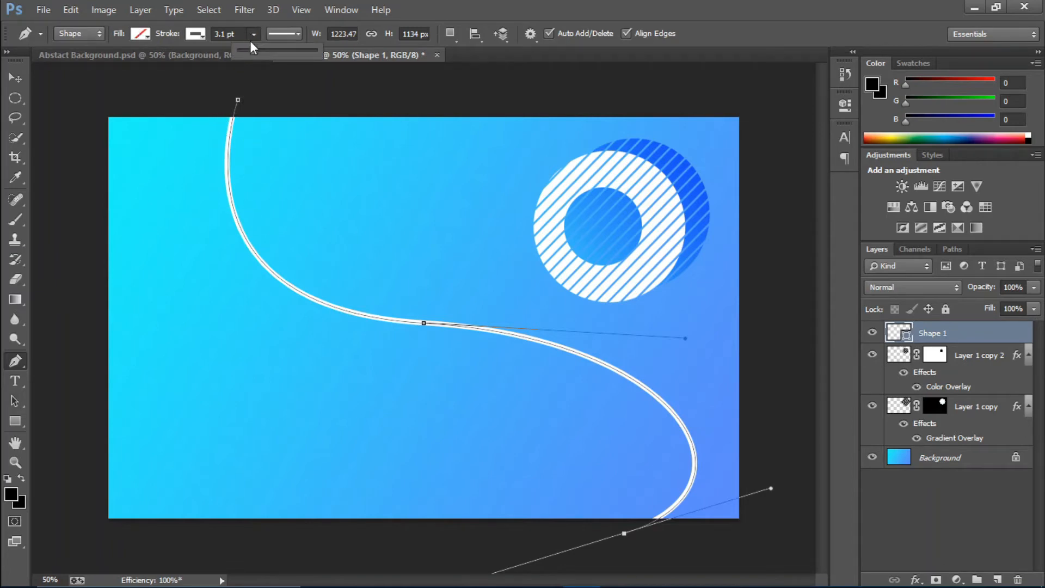
mouse_move(266, 50)
mouse_down()
mouse_move(305, 53)
mouse_move(296, 48)
mouse_up()
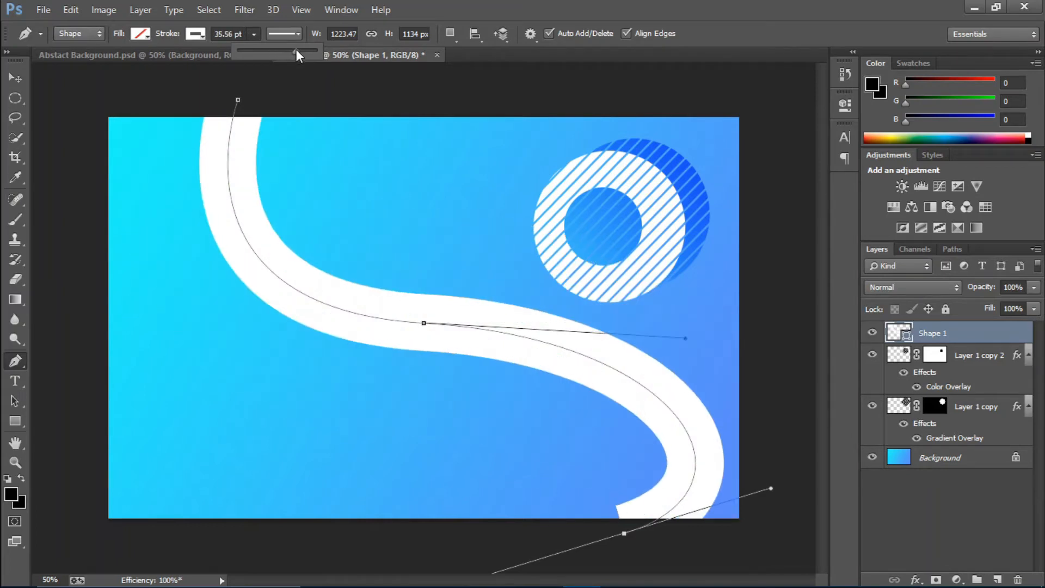
Rotate the white S-curve on Shape 1 clockwise by about 6.91 degrees and apply the transform
key(v)
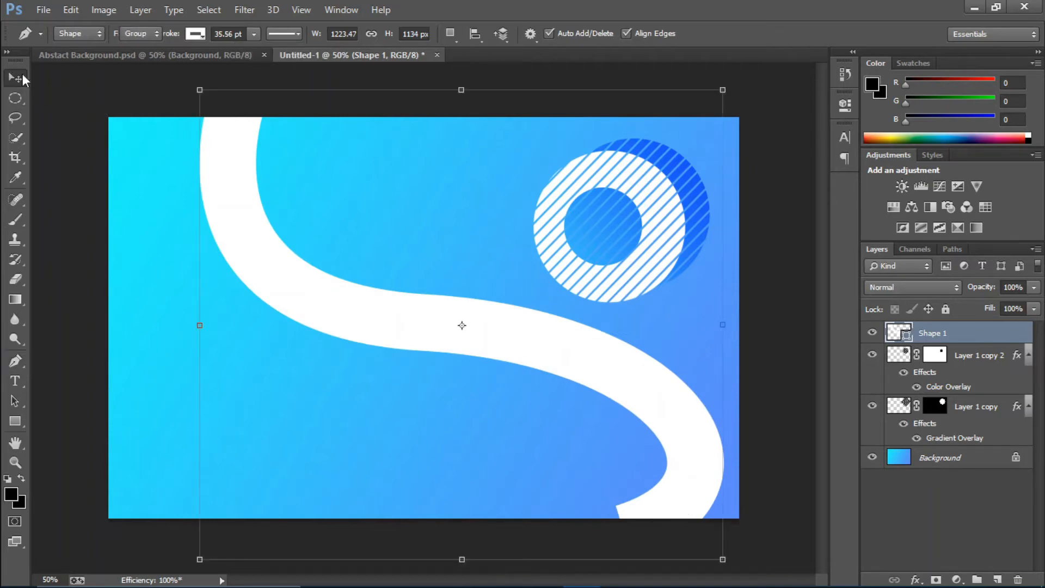
key(ctrl+minus)
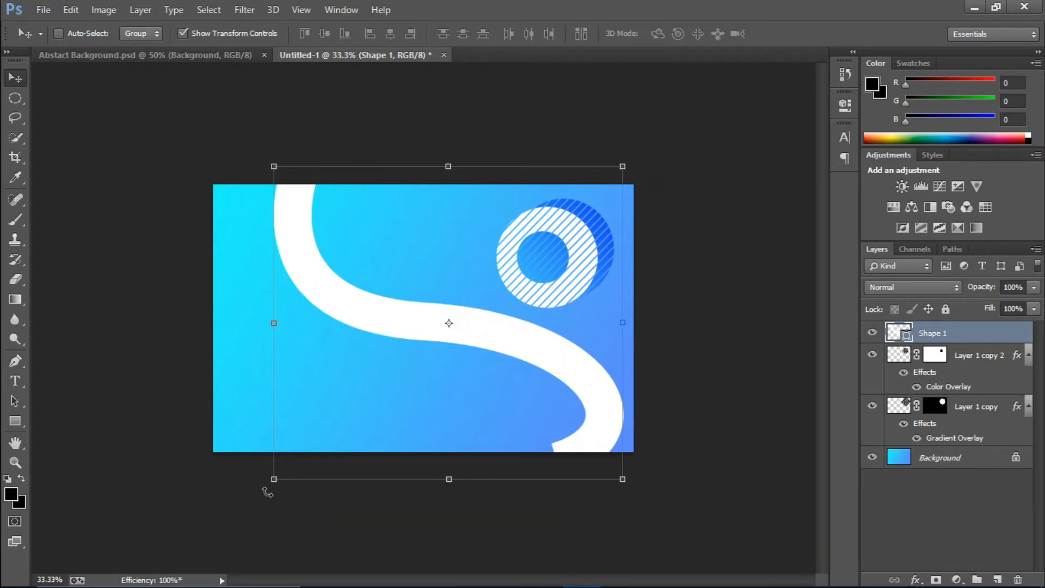
drag(267, 492, 247, 472)
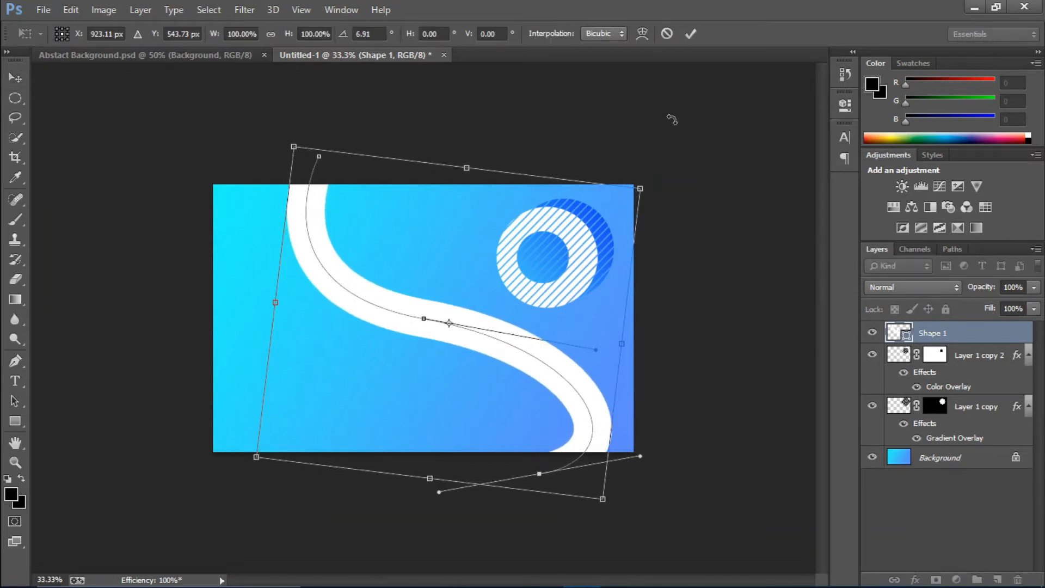
click(690, 34)
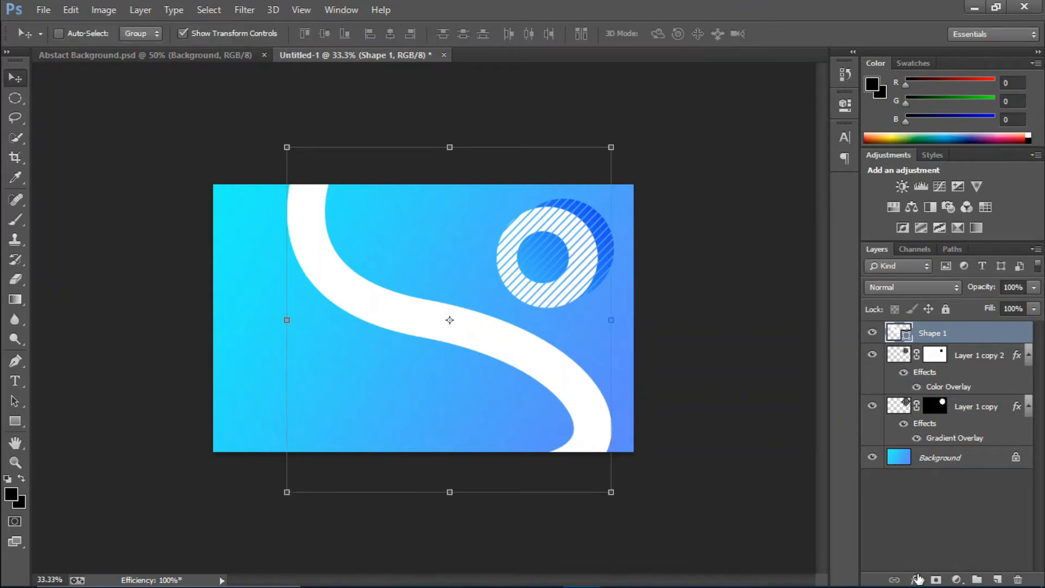
Add a Gradient Overlay effect to Shape 1 and set the gradient's starting colour stop to blue 0c76fa
click(918, 579)
click(952, 507)
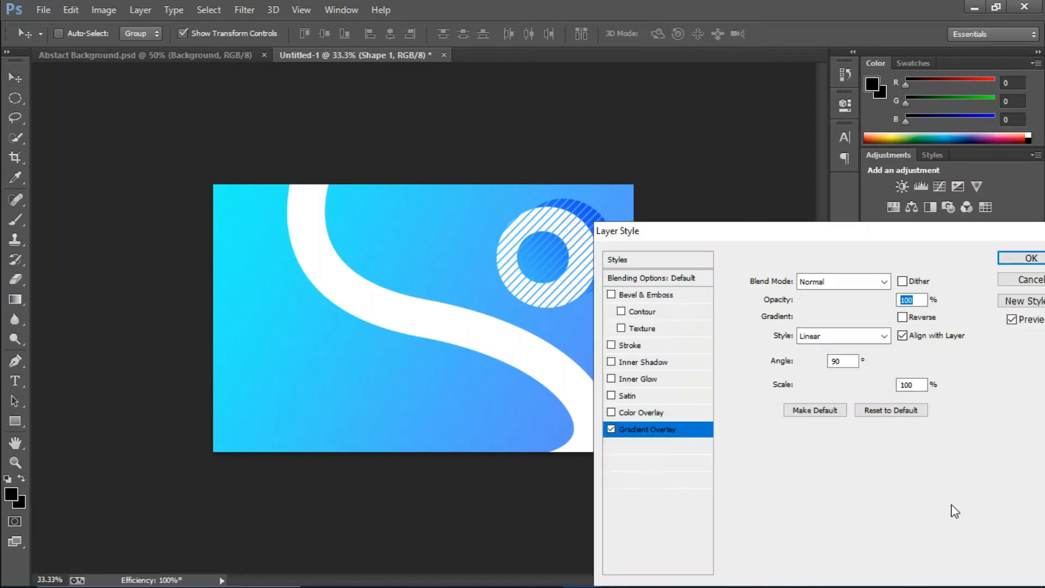
click(822, 321)
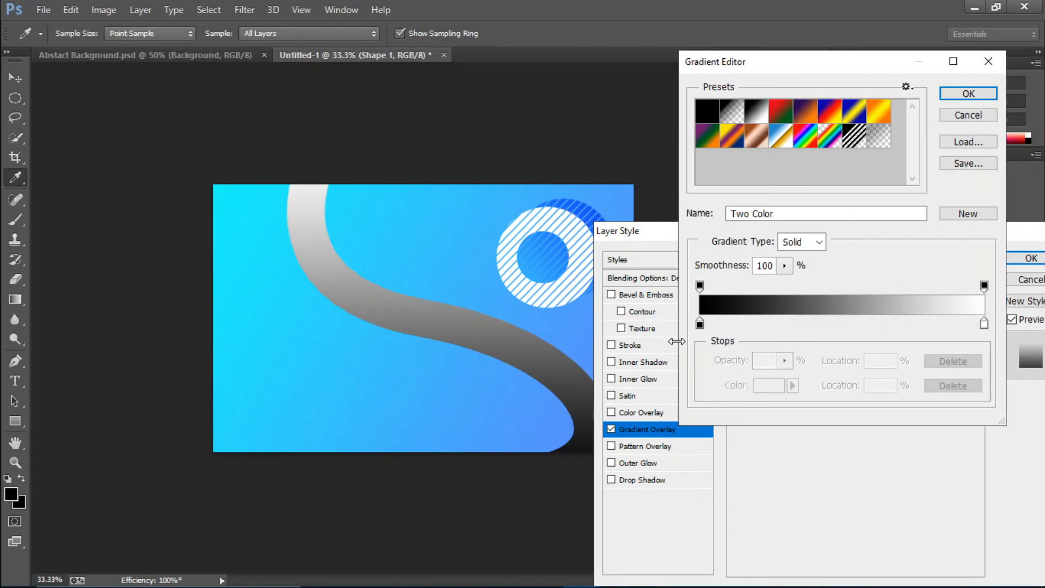
click(700, 325)
click(773, 385)
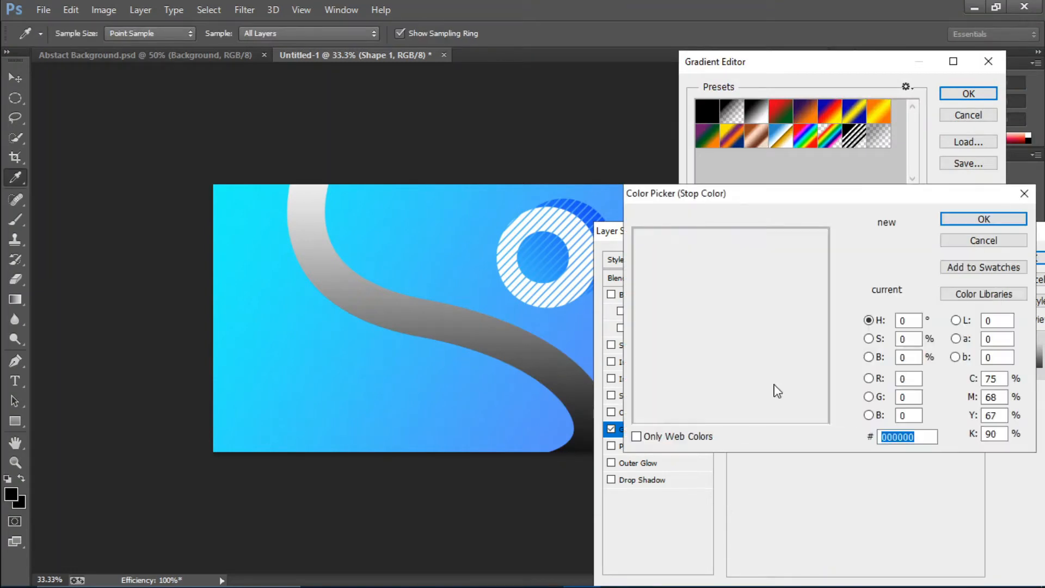
click(846, 309)
drag(792, 243, 768, 215)
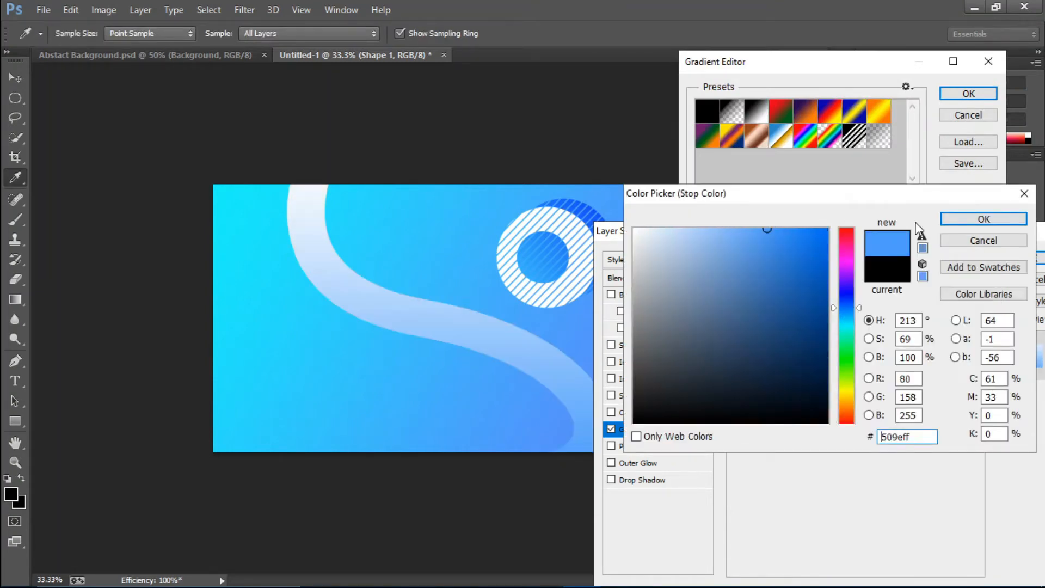
drag(820, 236, 818, 232)
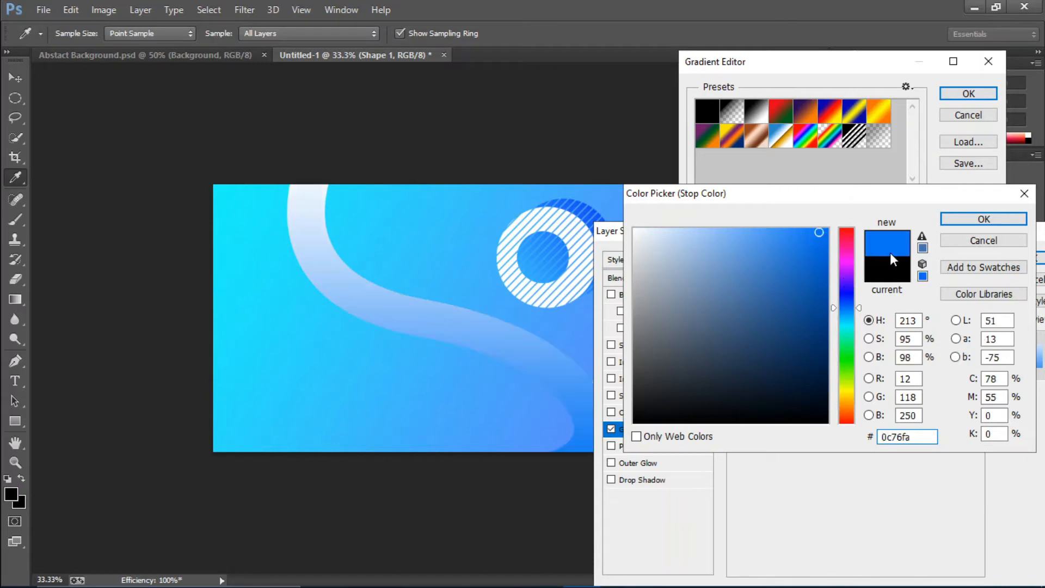
click(957, 220)
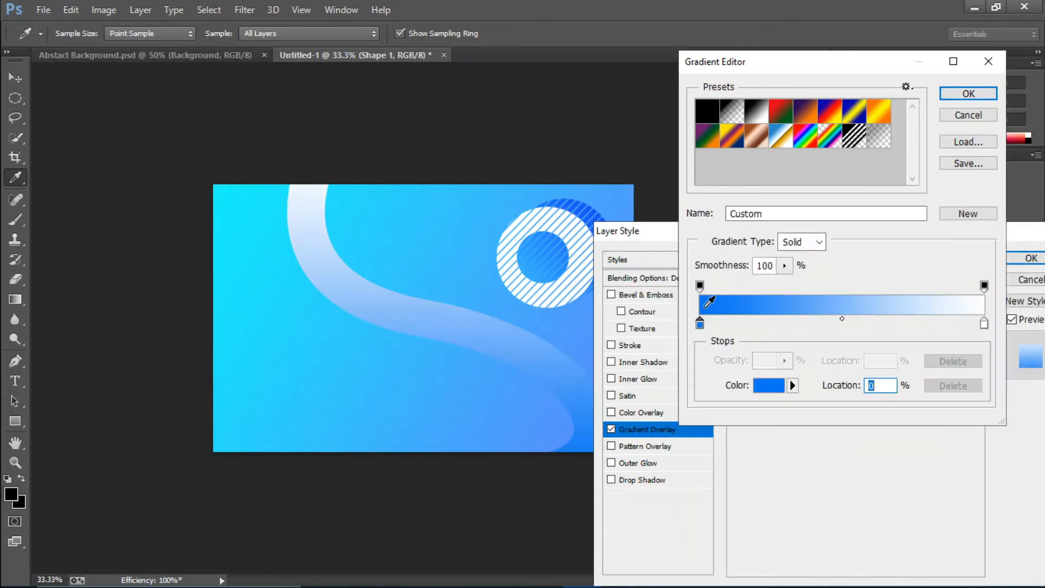
Set the gradient's end colour stop to pink ff2984 at 99% location and accept the gradient
click(984, 324)
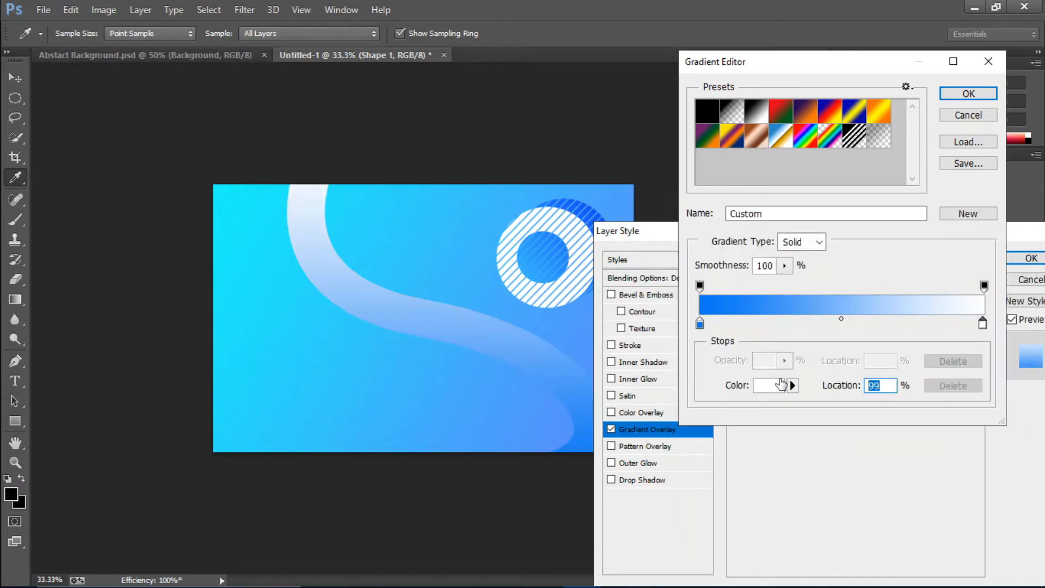
click(768, 384)
click(844, 242)
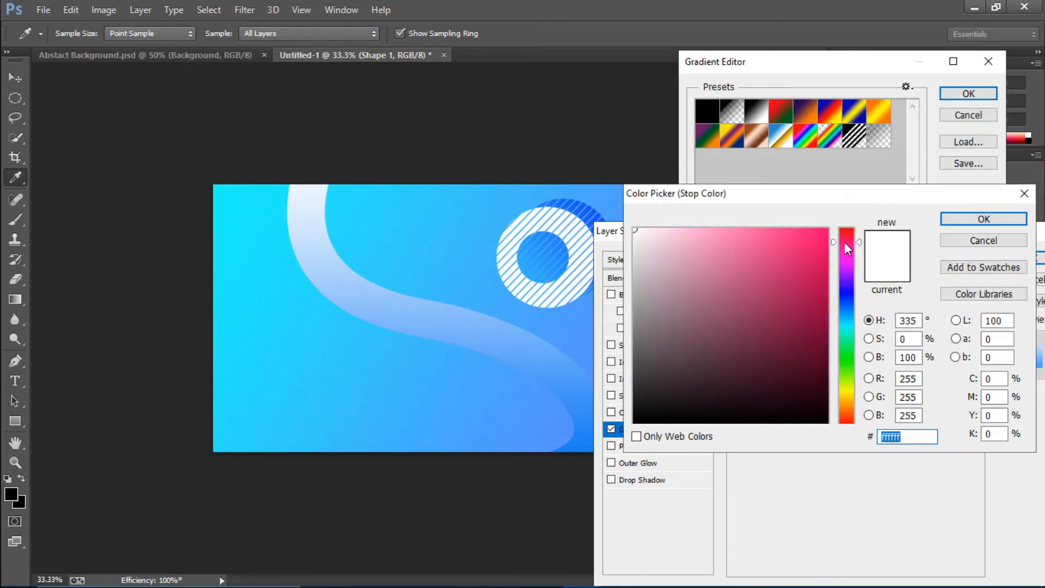
drag(800, 243, 797, 217)
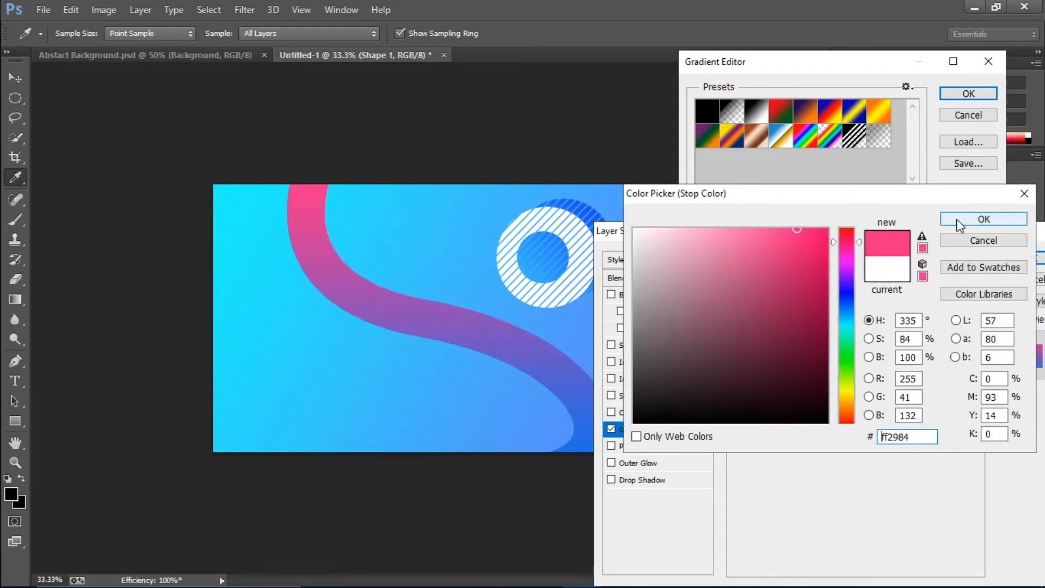
click(975, 220)
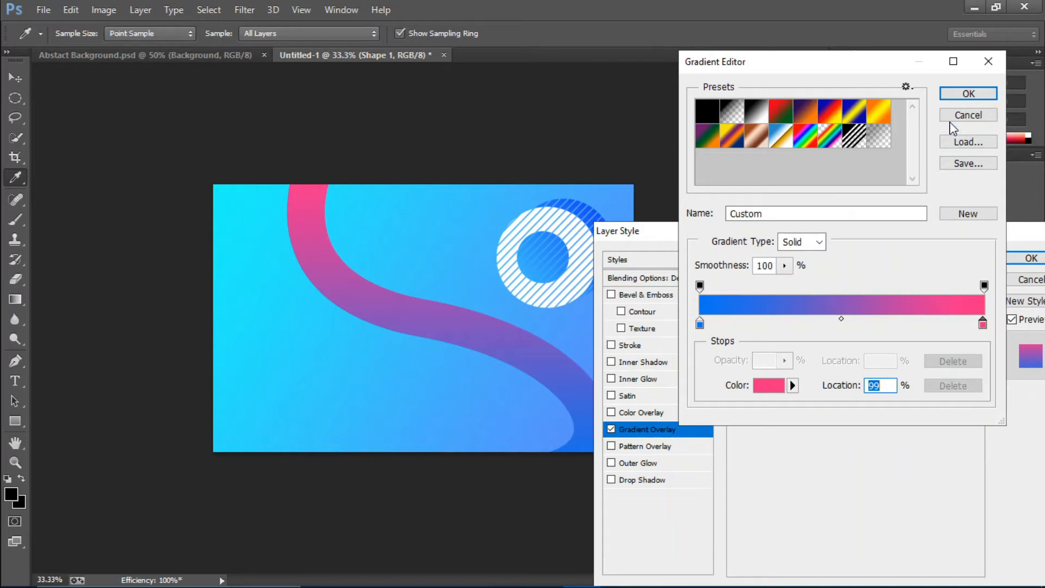
click(957, 95)
Set the Gradient Overlay's scale to 63% and angle to 53°, keep it unreversed, and apply the effect
drag(825, 235, 823, 182)
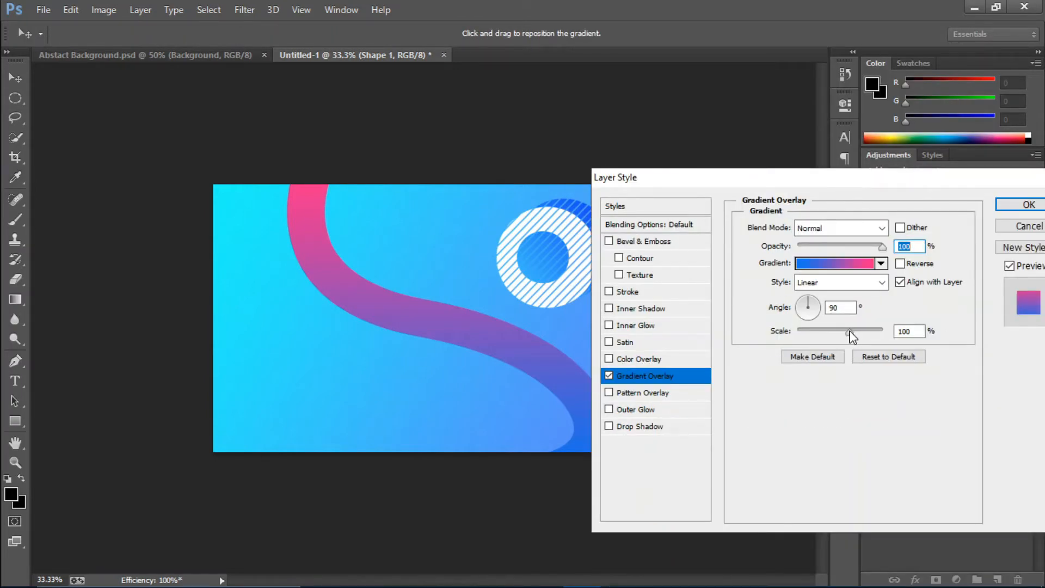
drag(849, 331, 823, 330)
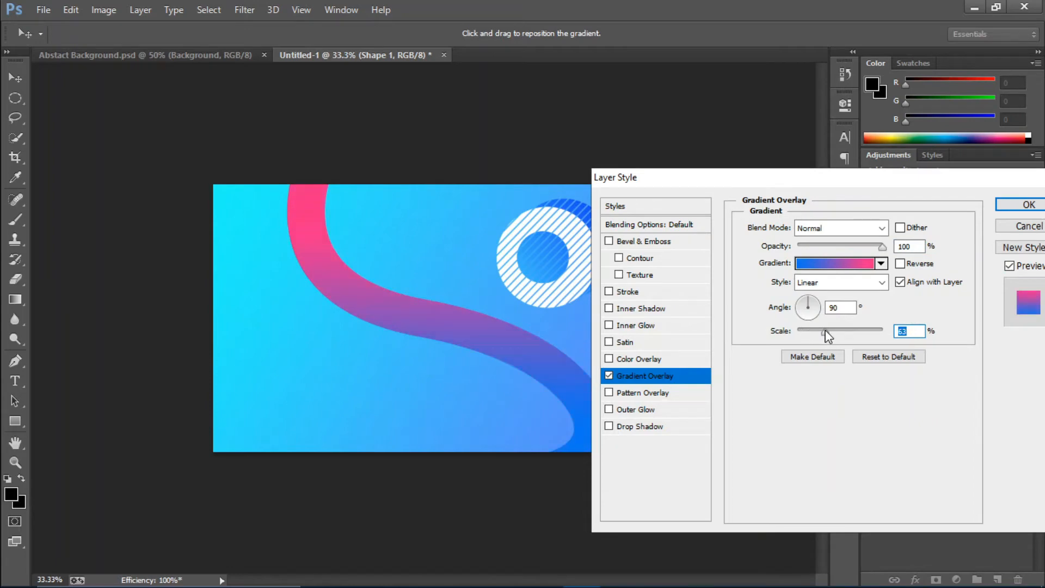
drag(808, 299, 815, 299)
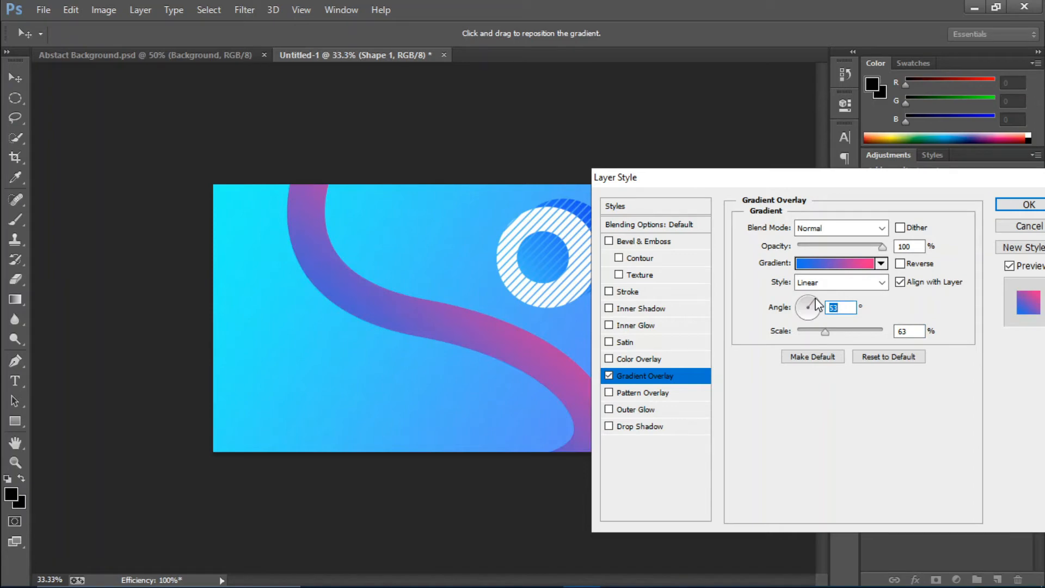
click(900, 264)
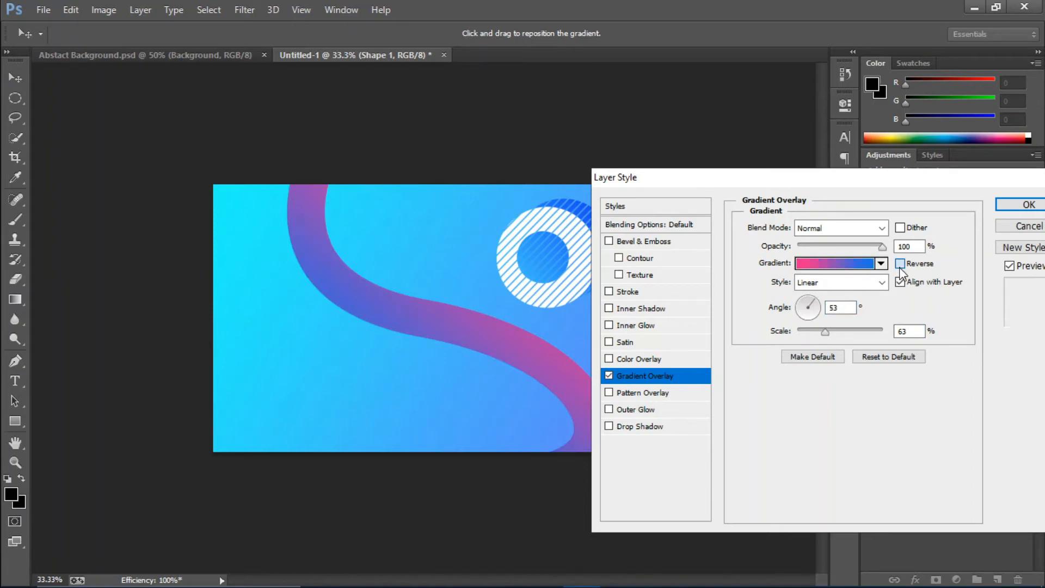
click(900, 265)
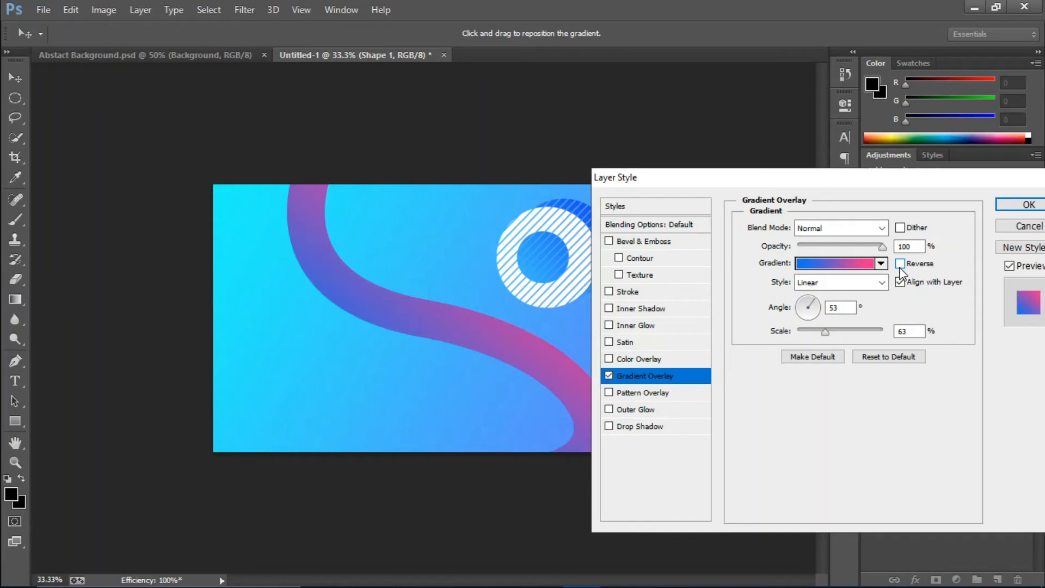
click(1027, 205)
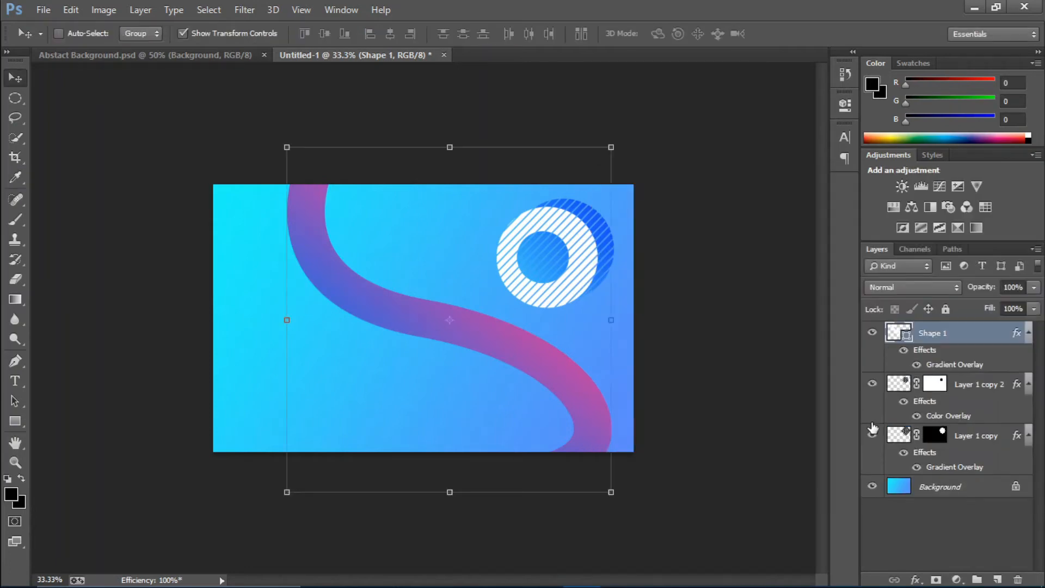
Add a Drop Shadow to Shape 1 with 60% opacity, 160° angle, 42 px distance, 5% spread and 147 px size
click(914, 578)
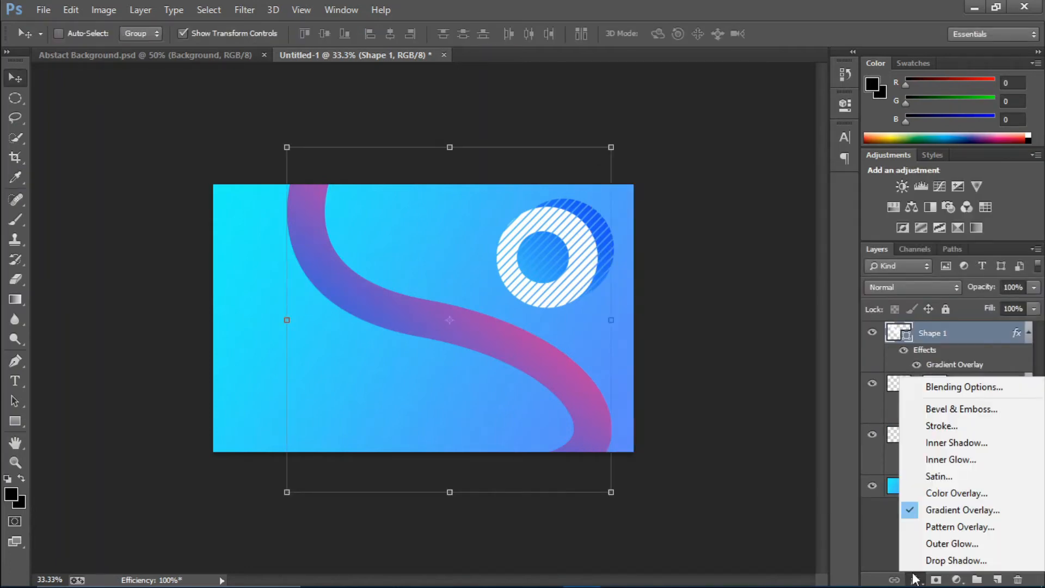
click(931, 566)
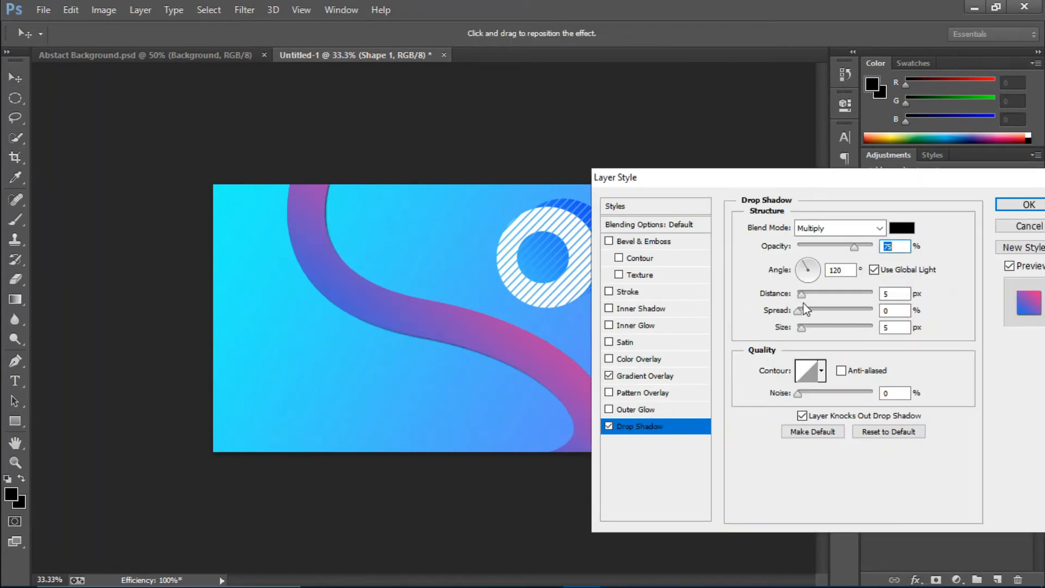
drag(802, 294, 830, 294)
drag(801, 327, 846, 332)
drag(854, 246, 847, 251)
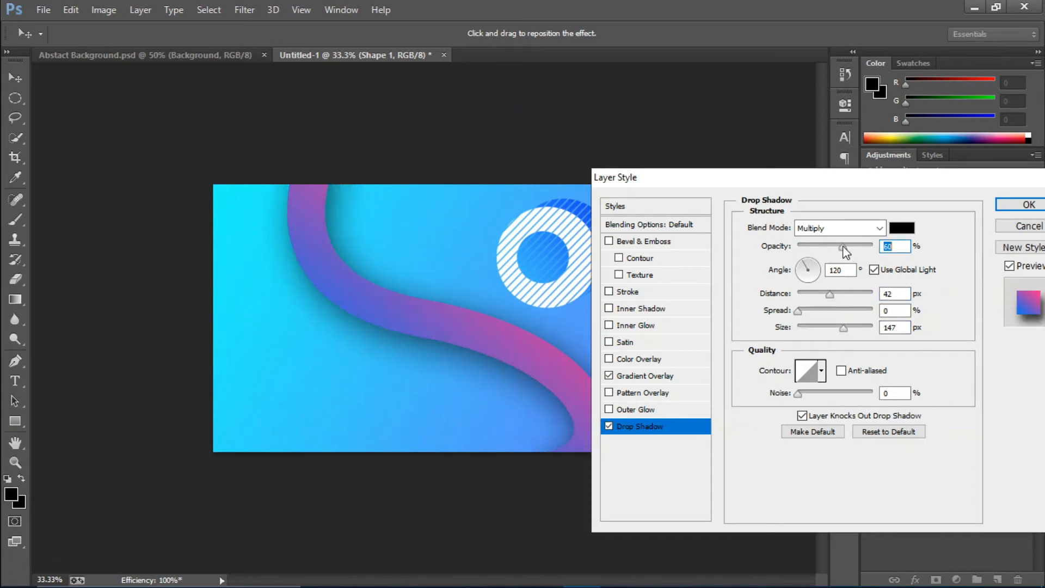
drag(808, 322, 801, 320)
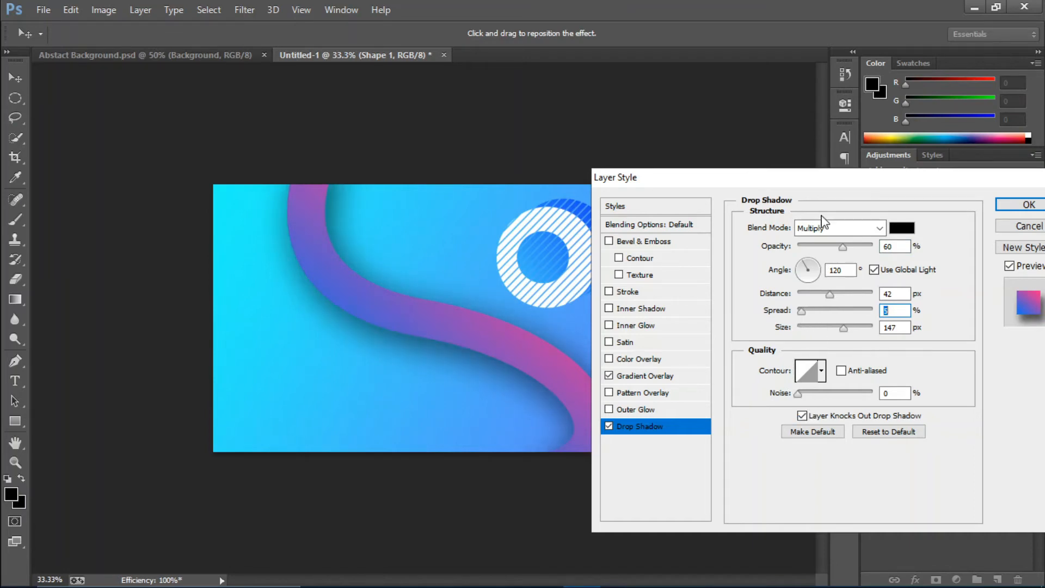
click(802, 268)
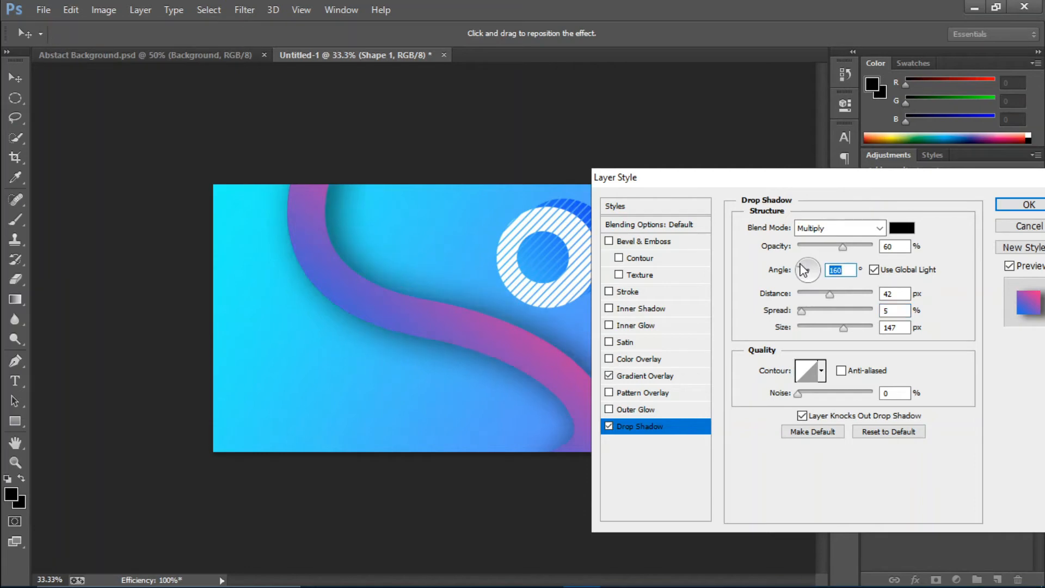
click(1026, 204)
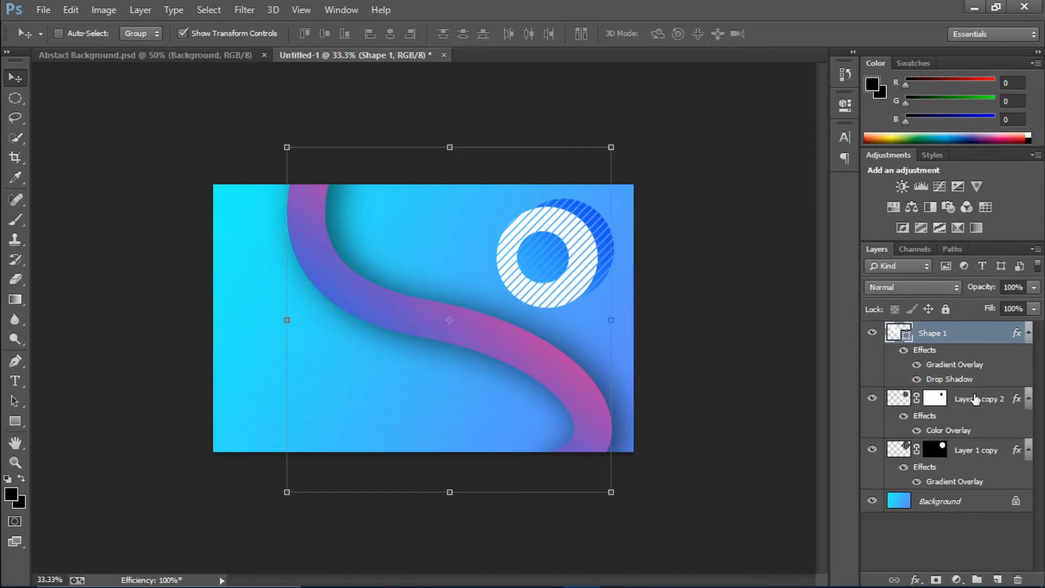
Convert the Shape 1 layer to a smart object and select the Layer 1 copy 2 layer
right_click(979, 345)
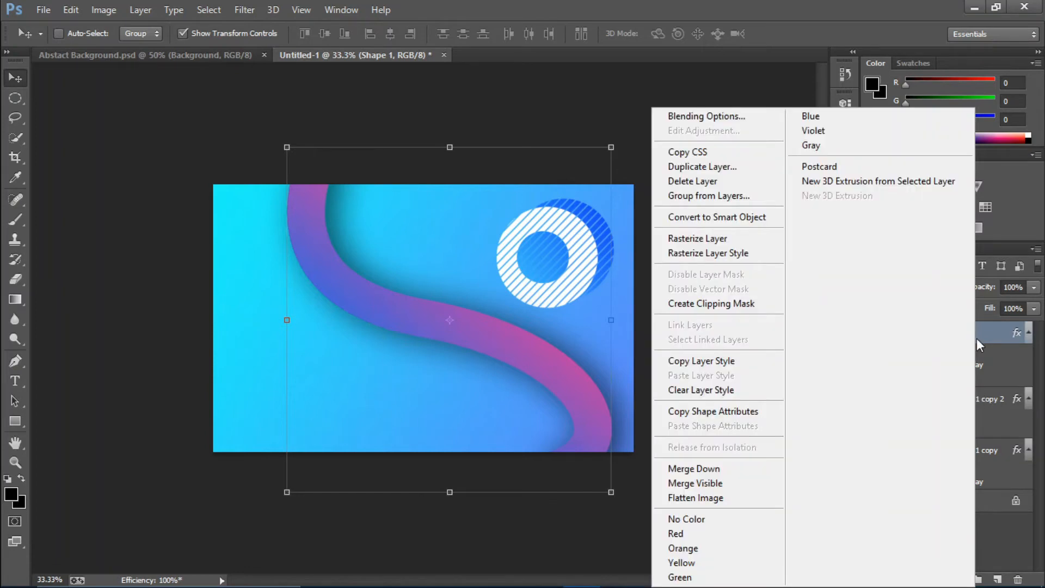
click(764, 217)
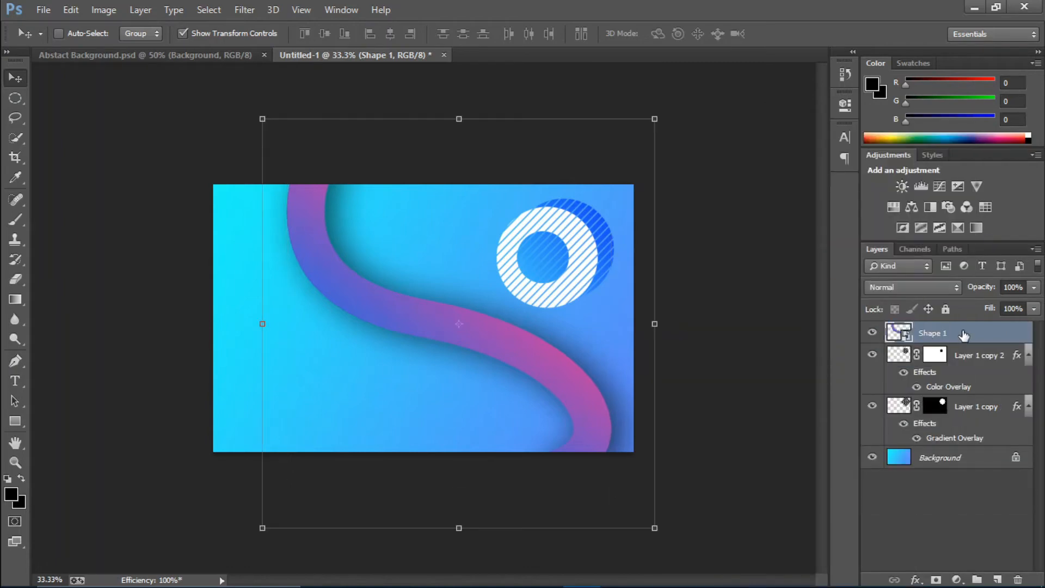
click(972, 365)
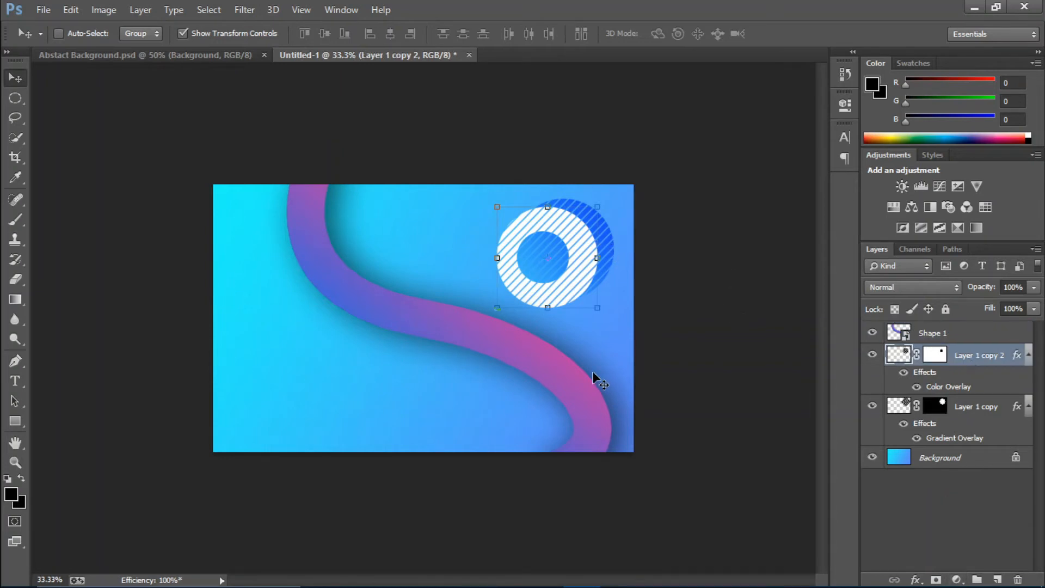
Add a Drop Shadow to Layer 1 copy at a 160° angle, with increased distance and size and slightly reduced opacity
click(972, 417)
click(972, 417)
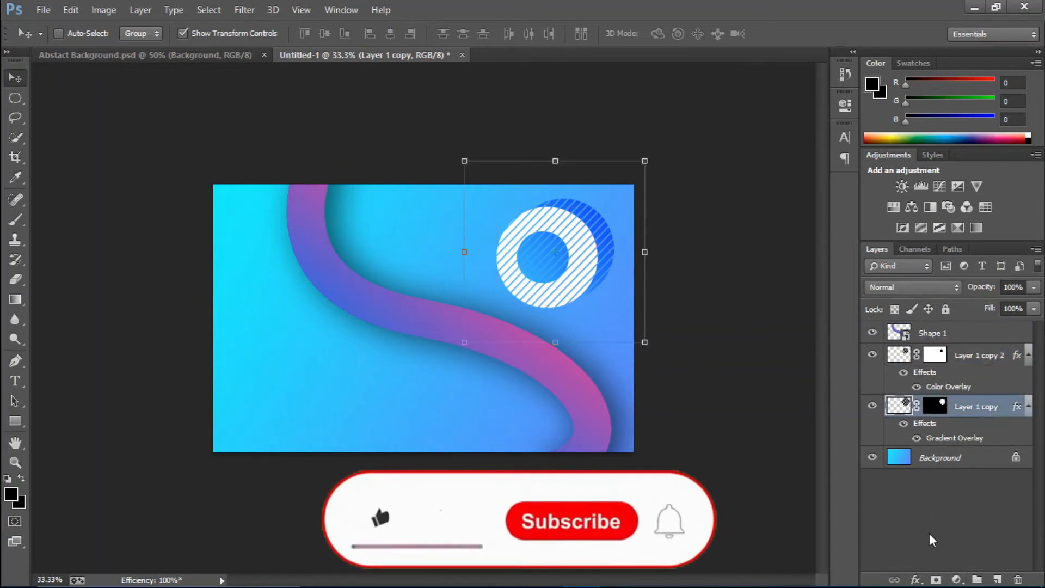
click(916, 580)
click(934, 569)
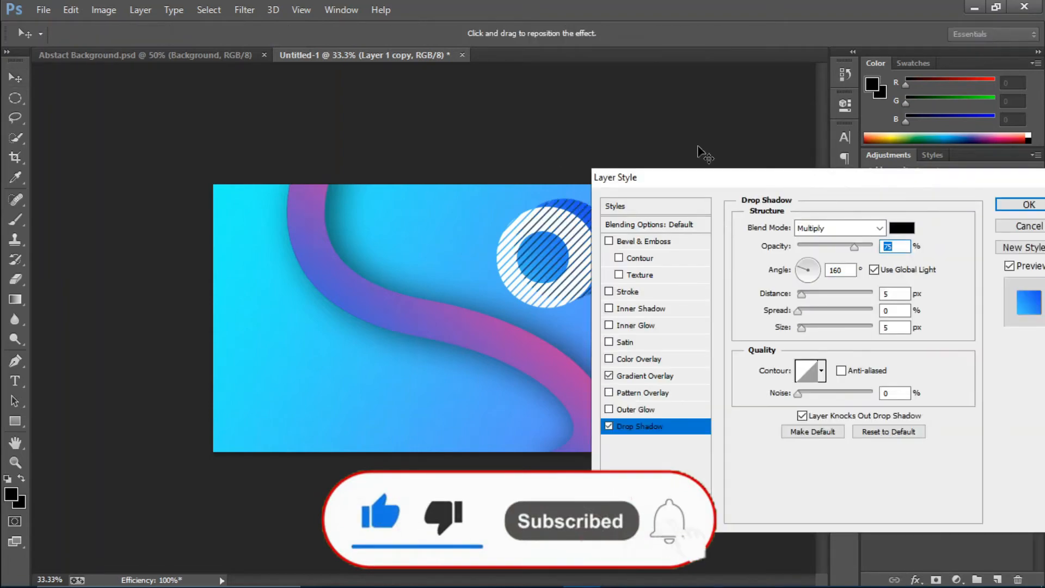
drag(713, 188, 728, 238)
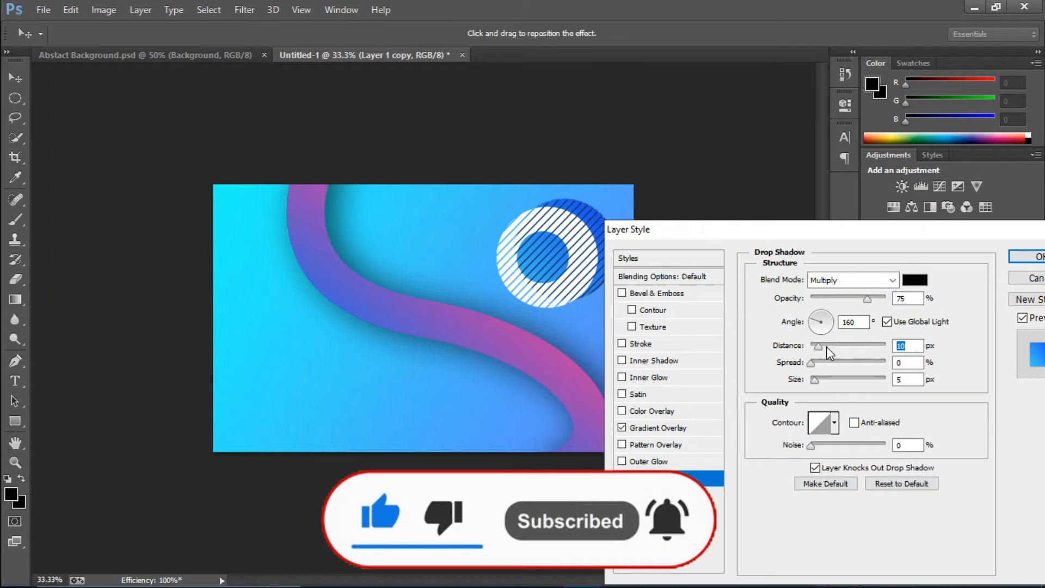
drag(814, 346, 841, 346)
drag(815, 379, 846, 379)
drag(864, 297, 852, 298)
key(Return)
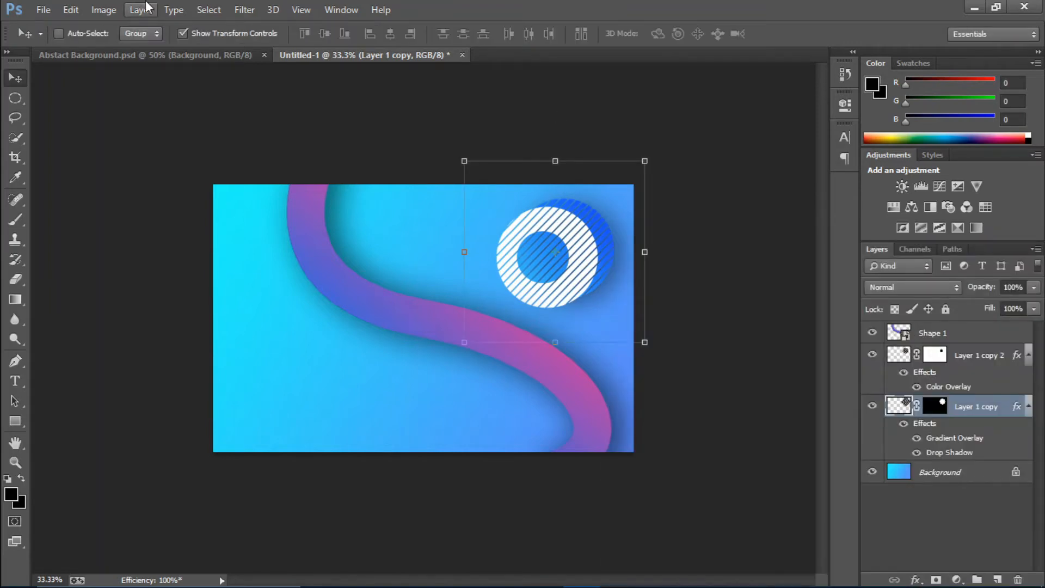
Check the finished reference document, then reposition the S-curve, scaling it to about 96.6% and rotating it about 14.6° clockwise
click(163, 55)
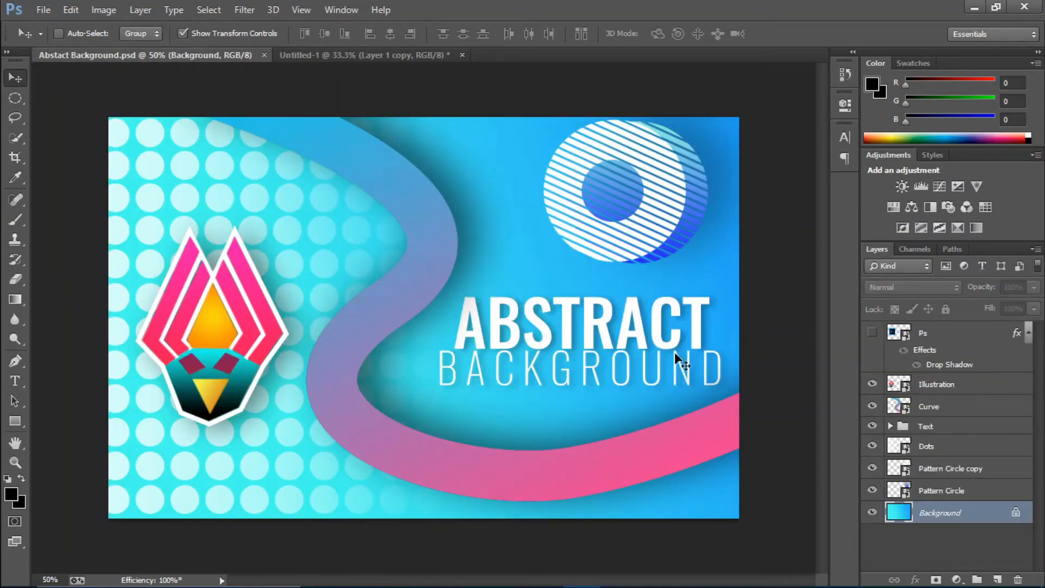
click(420, 57)
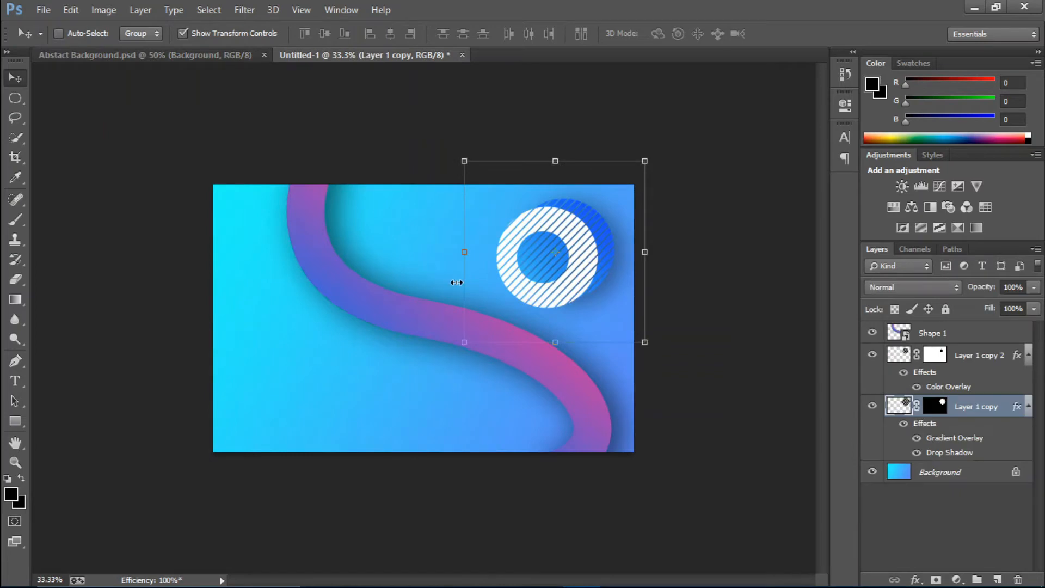
key(ctrl+minus)
key(ctrl+plus)
ctrl+click(383, 299)
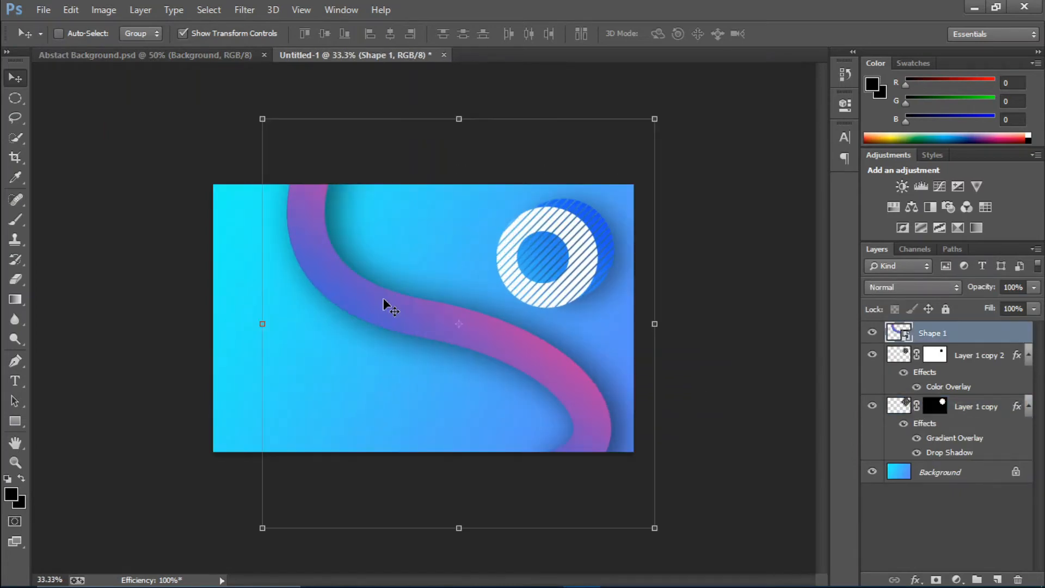
mouse_move(383, 298)
mouse_down()
mouse_move(338, 310)
mouse_move(368, 305)
mouse_up()
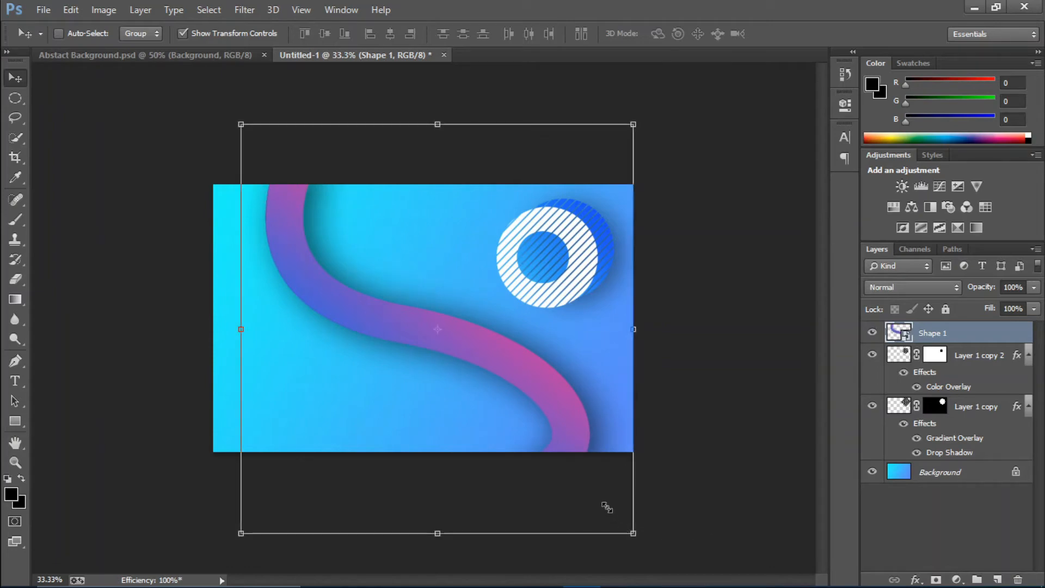
mouse_move(607, 508)
mouse_down()
mouse_move(612, 527)
mouse_move(607, 507)
mouse_up()
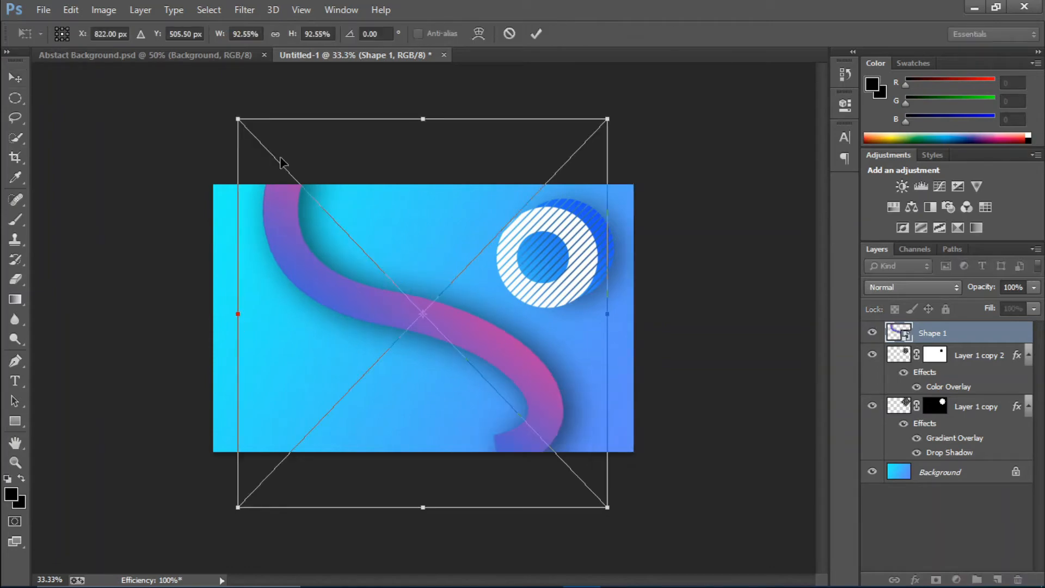
drag(215, 97, 322, 110)
drag(551, 548, 565, 568)
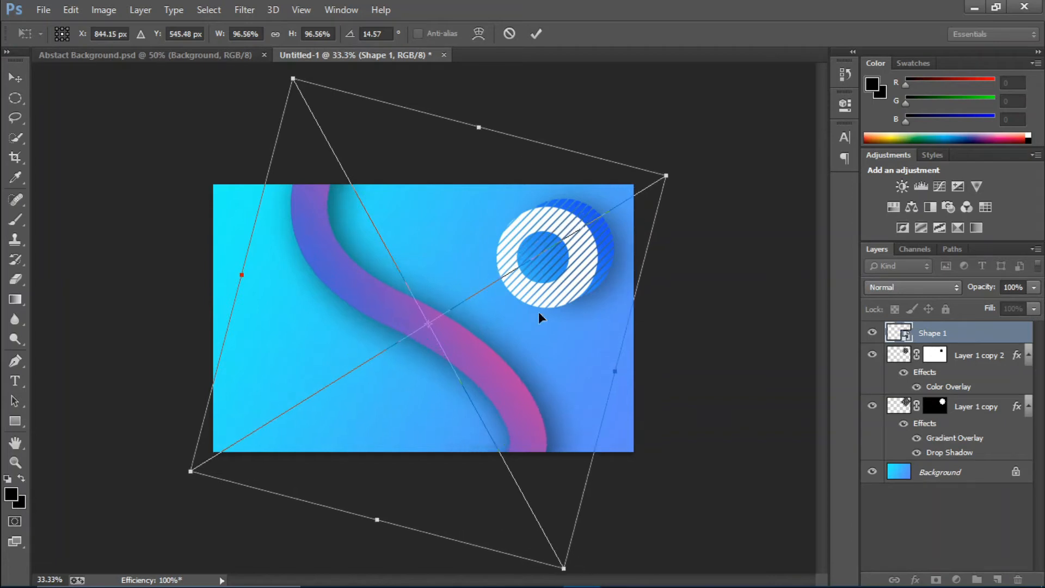
click(537, 34)
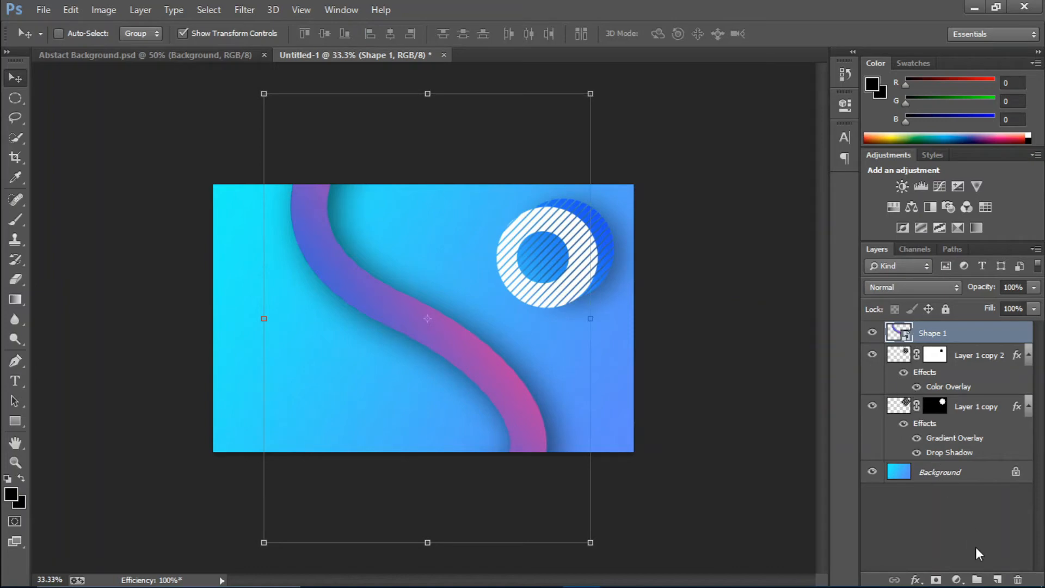
Add a new layer above Shape 1 and set the foreground colour to white for the elliptical selection fill
click(997, 579)
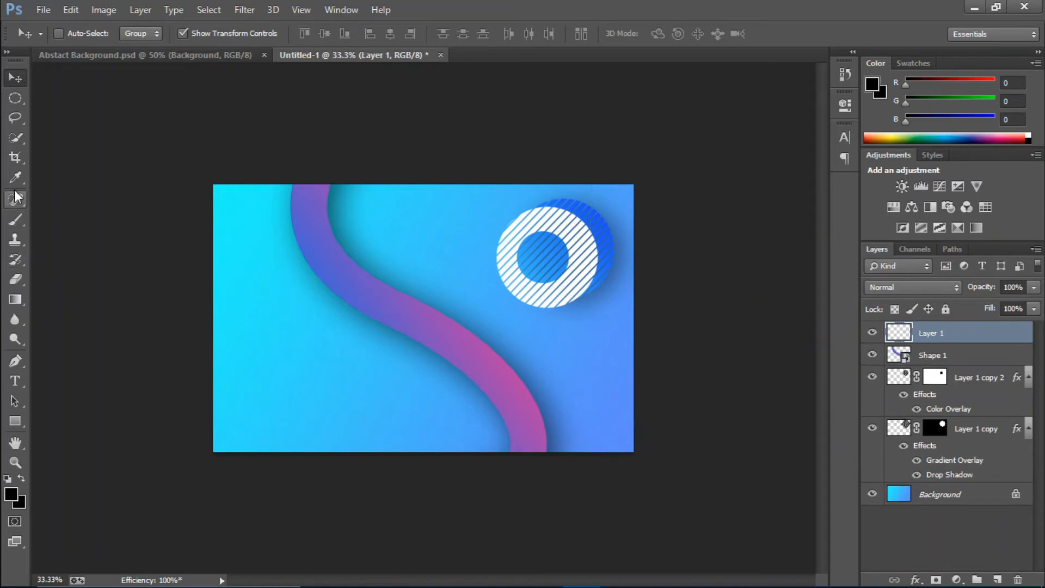
click(15, 100)
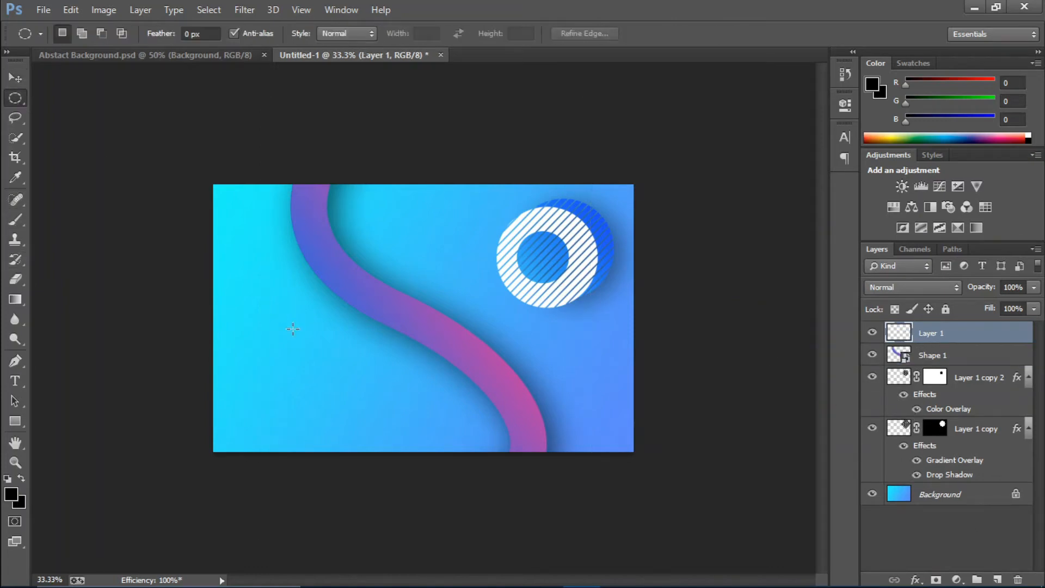
click(11, 493)
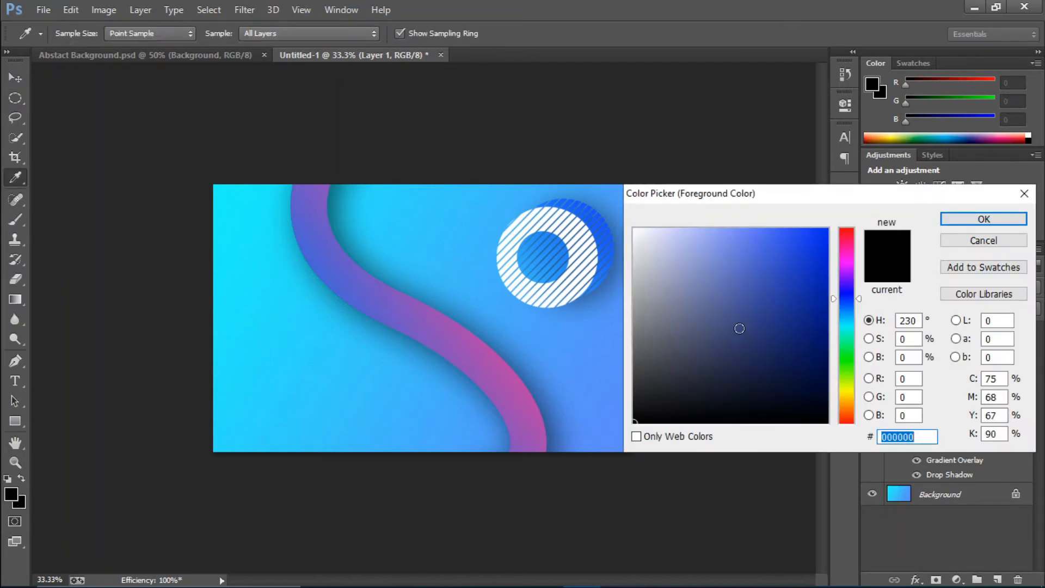
drag(720, 307, 626, 217)
click(983, 219)
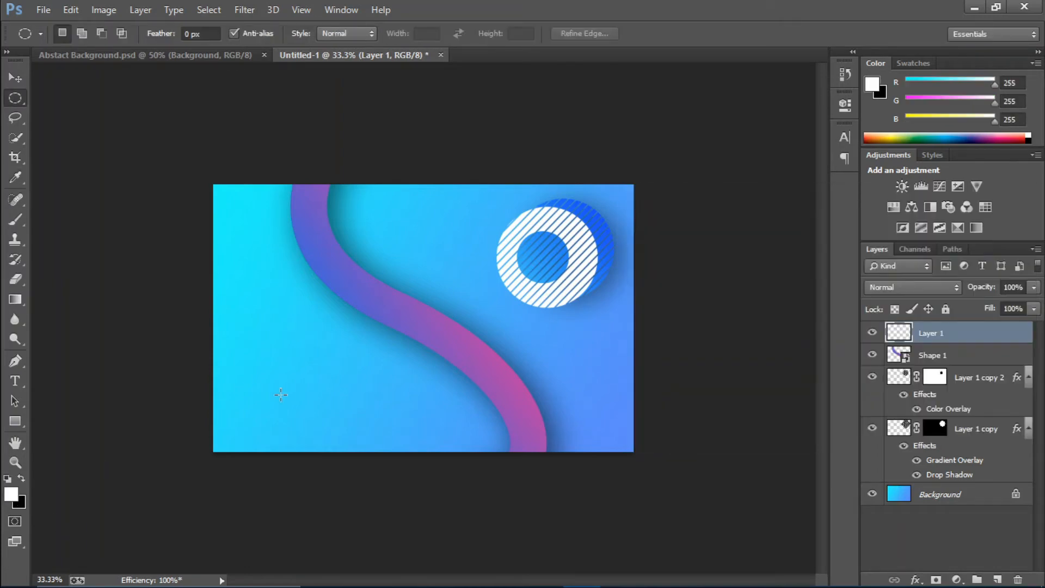
Draw a small circular selection in the open area beside the S-curve, fill it with white and deselect
drag(269, 309, 305, 333)
key(space)
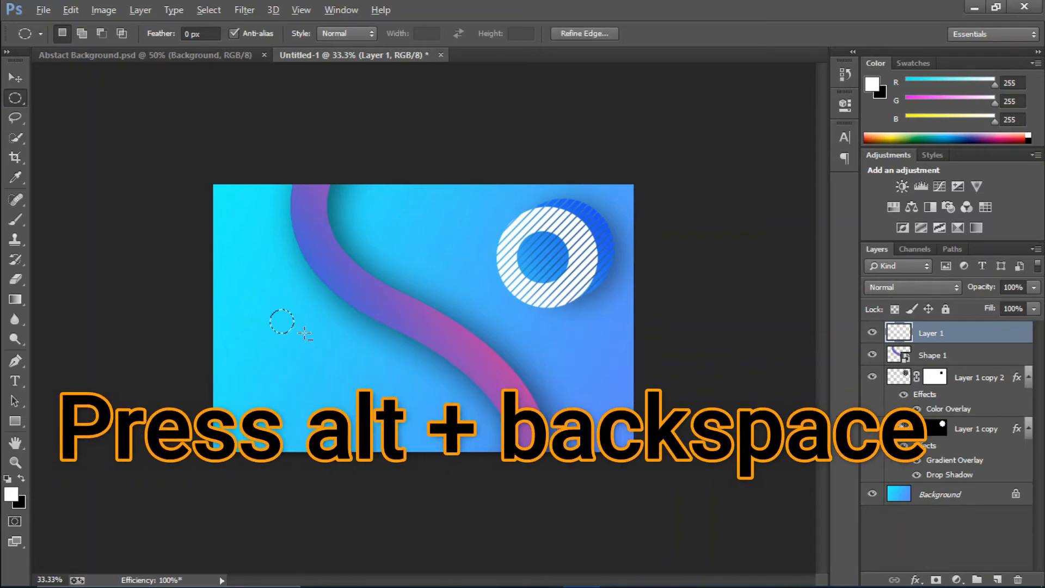
key(alt+BackSpace)
key(ctrl+d)
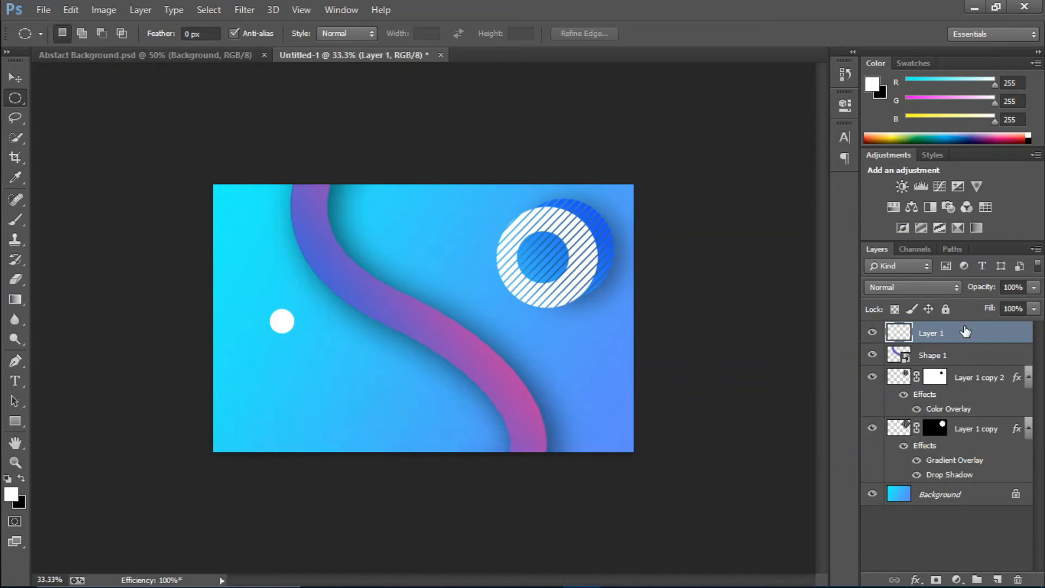
Duplicate Layer 1, select the copied circle's pixels, and transform the copy about 100 px upward, just above the original circle
key(ctrl+j)
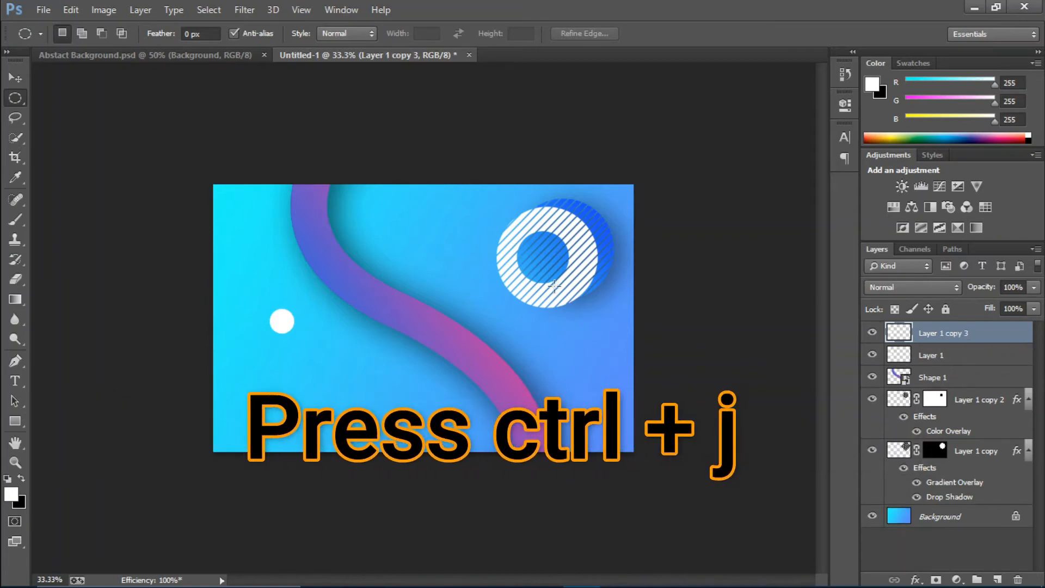
ctrl+click(896, 334)
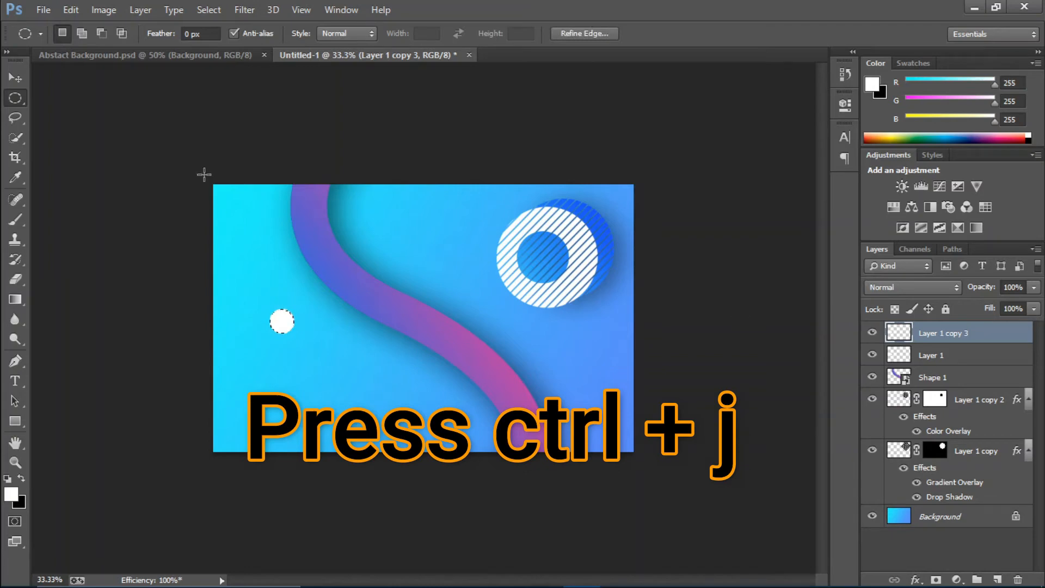
click(15, 78)
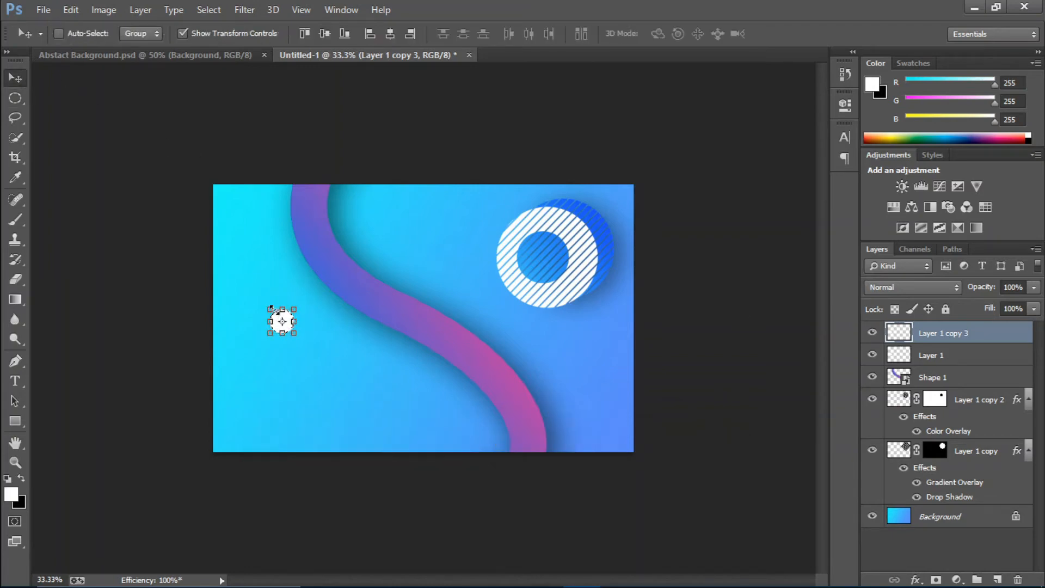
key(ctrl+t)
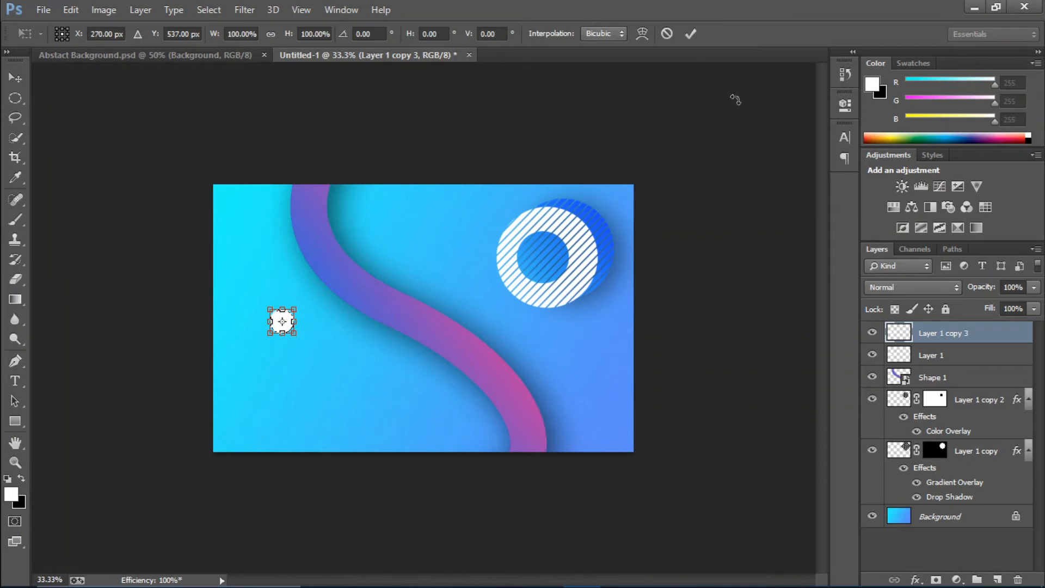
key(ctrl+plus)
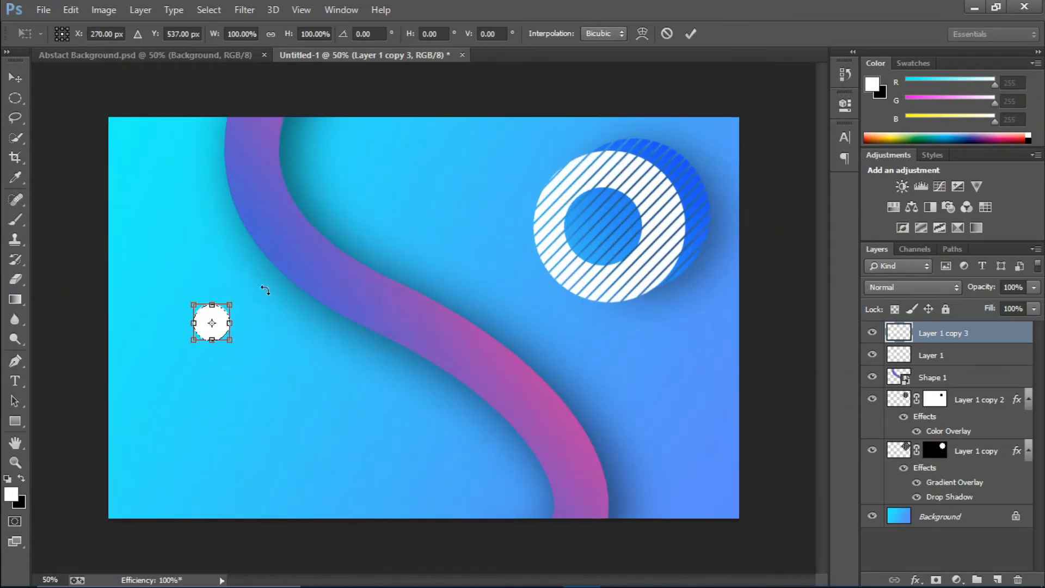
drag(216, 315, 216, 267)
key(Down)
key(Down)
key(Down)
key(Down)
key(Down)
key(Down)
key(Down)
key(Down)
key(Down)
key(Down)
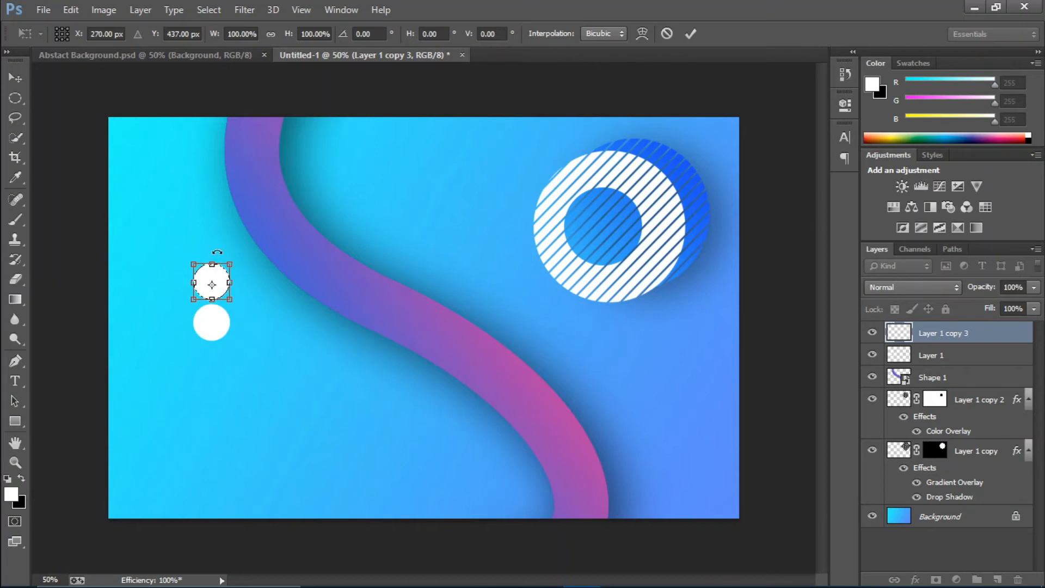
key(Left)
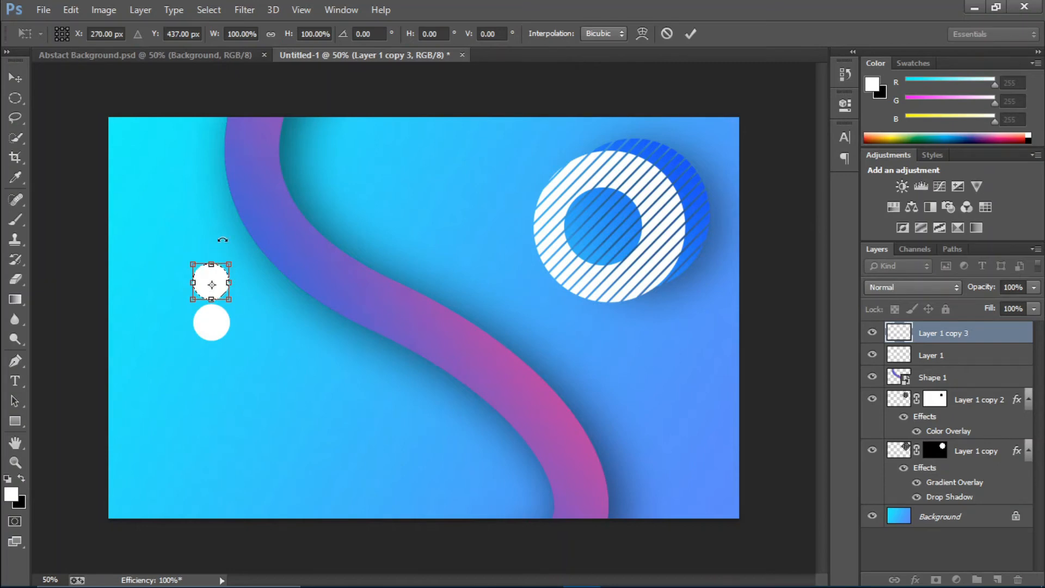
click(689, 33)
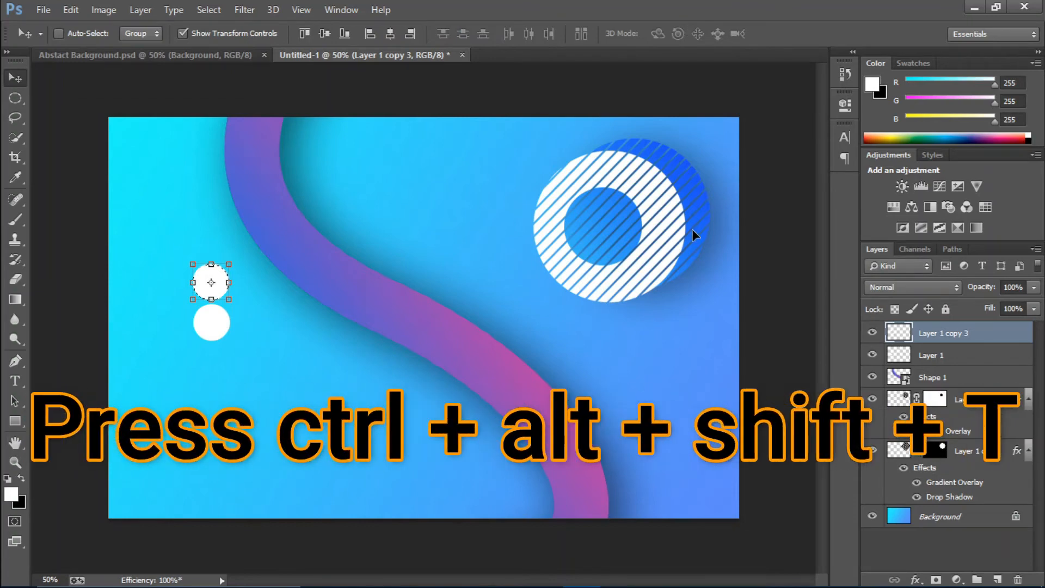
Repeat the upward transform with copies five times to extend the dot column past the canvas's upper edge, and deselect
key(ctrl+alt+shift+t)
key(ctrl+alt+shift+t)
key(ctrl+alt+shift+t)
key(ctrl+alt+shift+t)
key(ctrl+alt+shift+t)
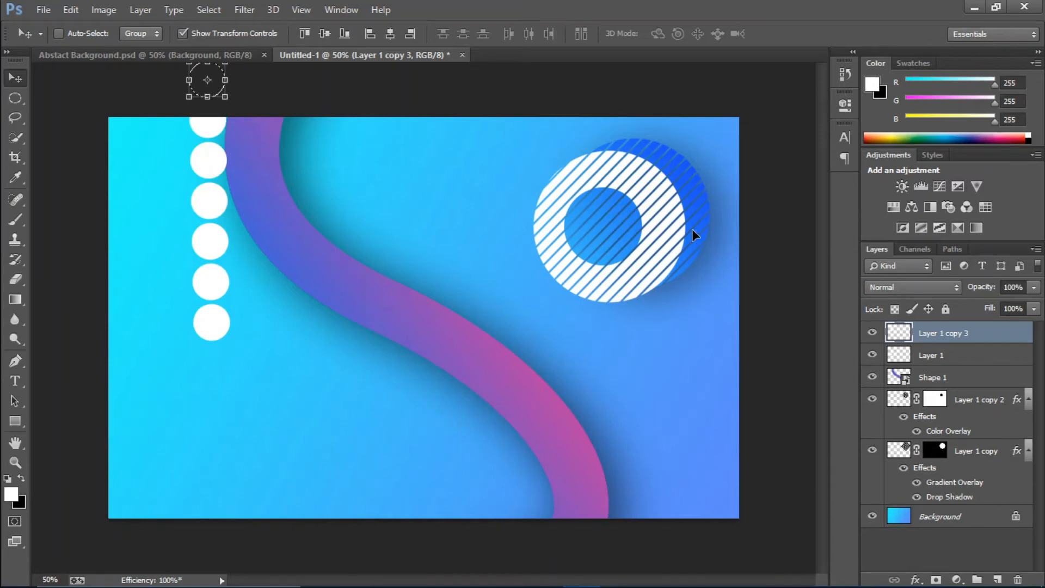
key(ctrl+d)
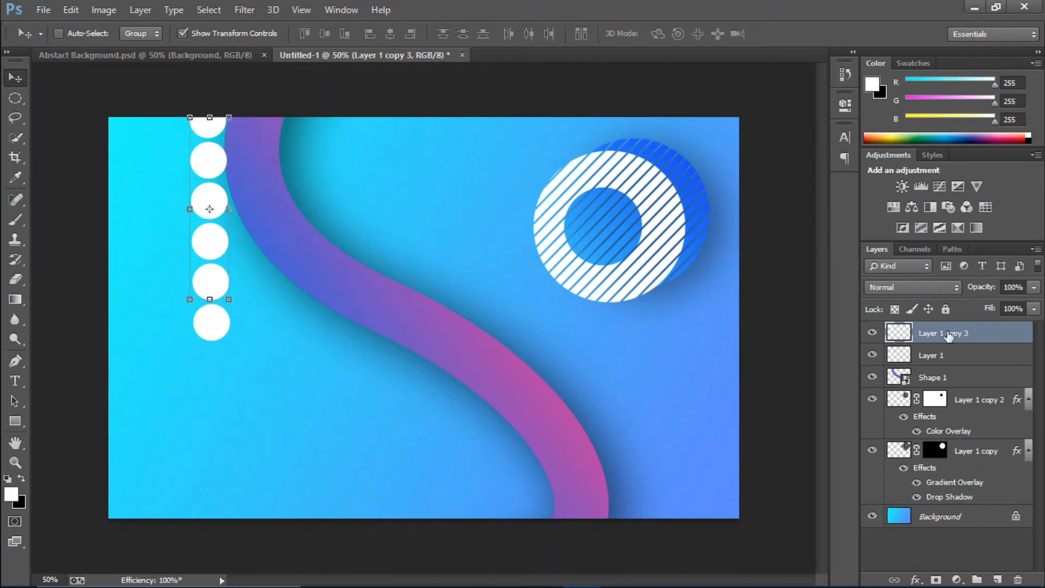
Duplicate Layer 1 again with the circle's pixels selected and transform the copy downward, just below the original circle
click(954, 357)
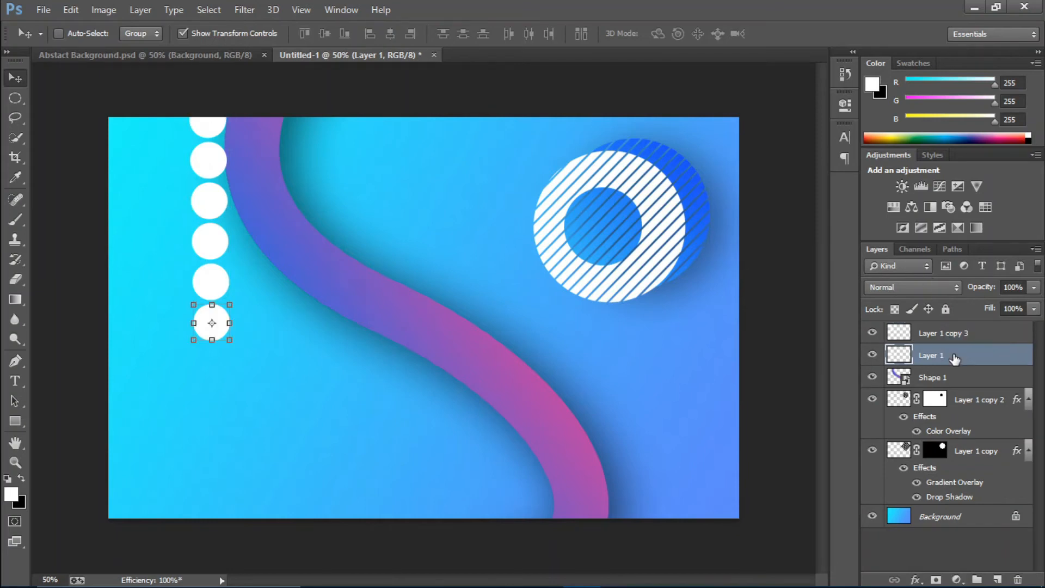
key(ctrl+j)
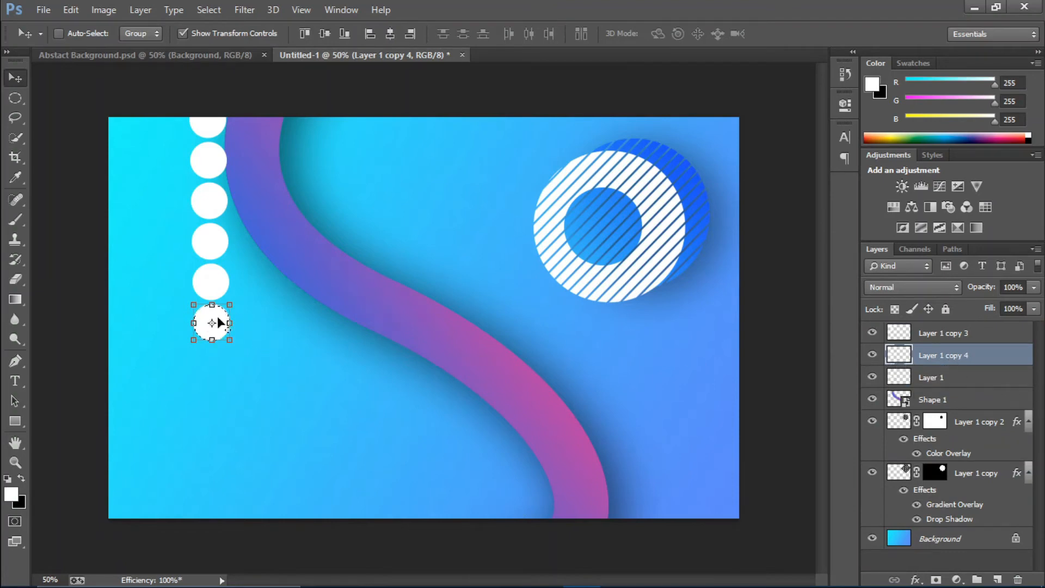
key(ctrl+t)
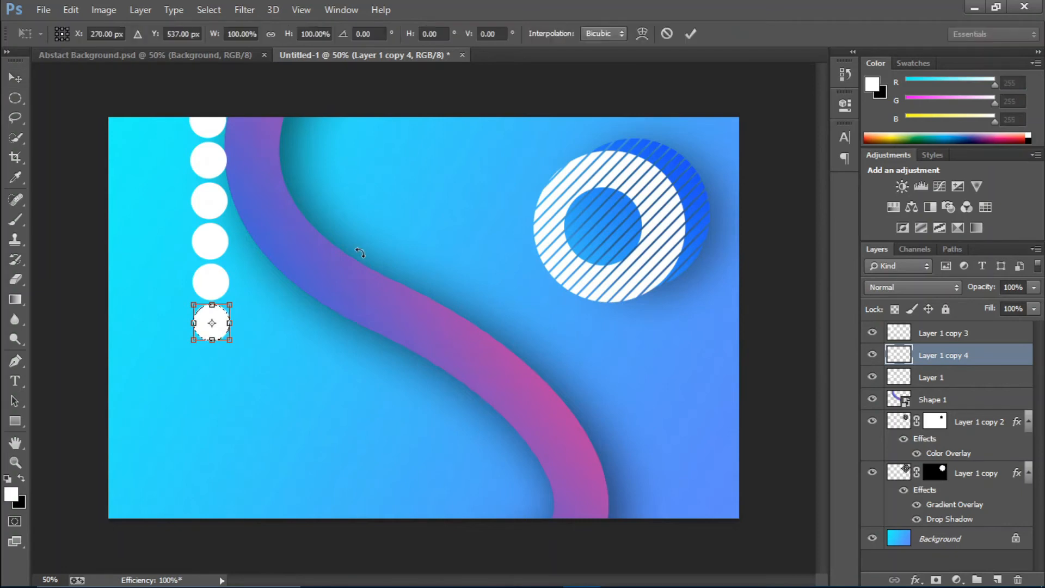
drag(223, 319, 224, 361)
key(Return)
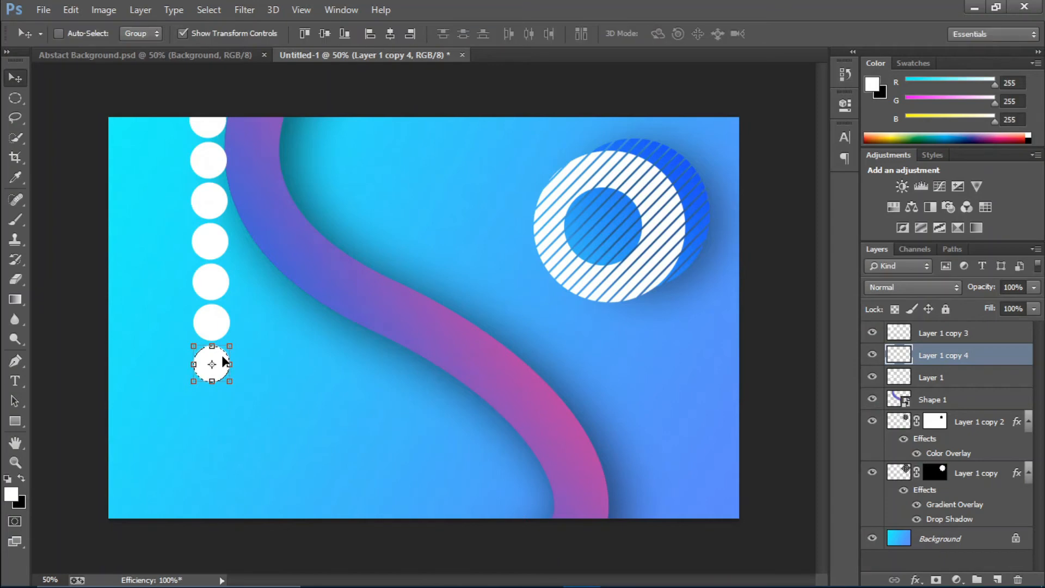
Repeat the downward transform with copies five times to extend the dot column past the canvas's lower edge, and deselect
key(ctrl+alt+shift+t)
key(ctrl+alt+shift+t)
key(ctrl+alt+shift+t)
key(ctrl+alt+shift+t)
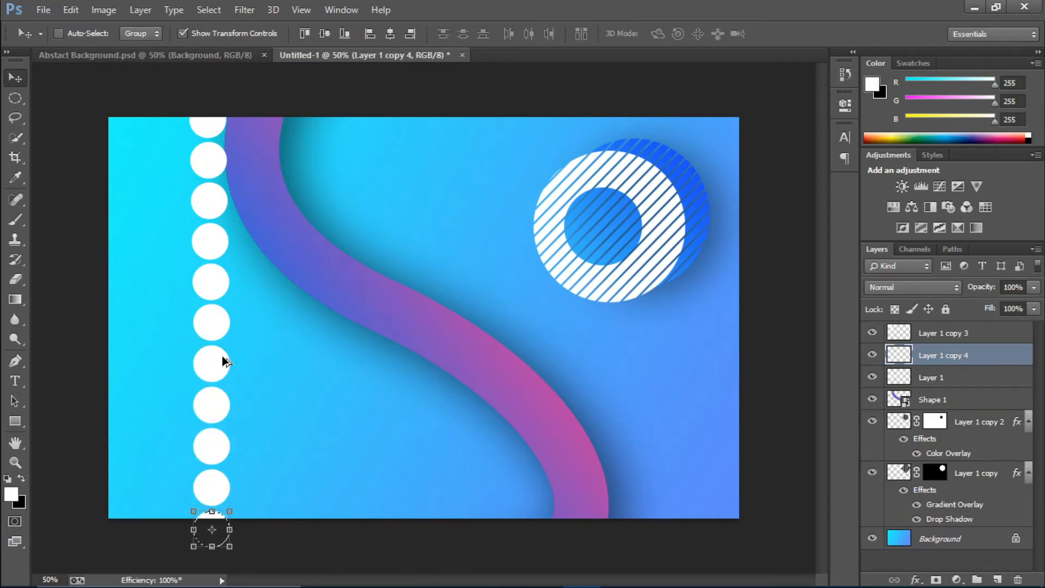
key(ctrl+alt+shift+t)
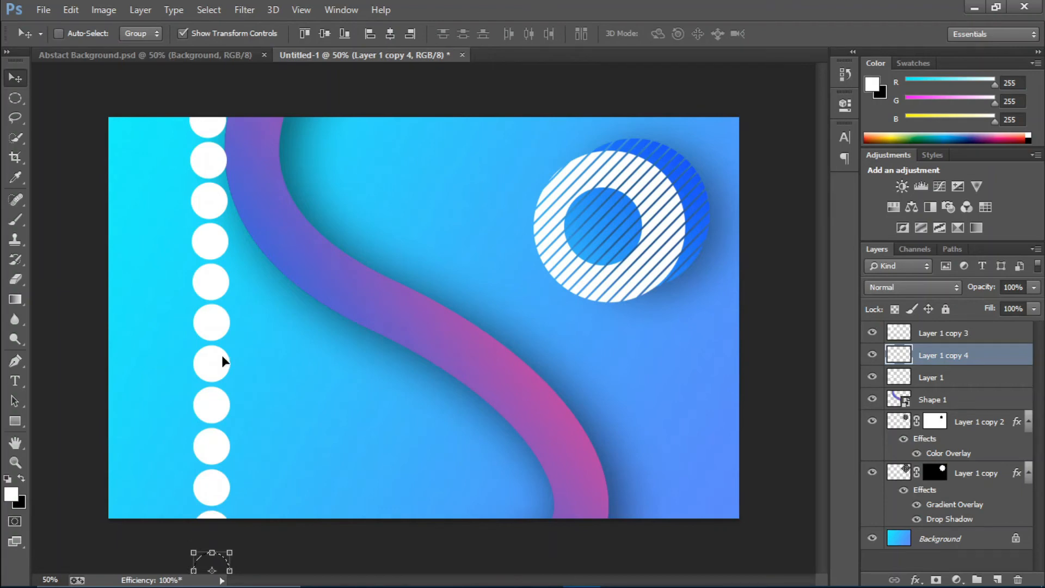
key(Return)
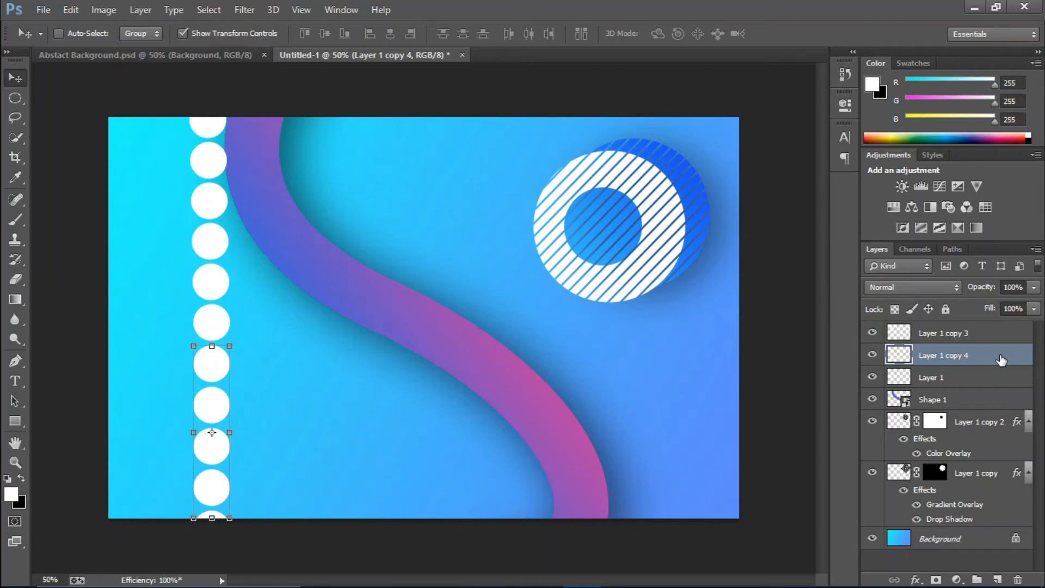
Identify the lower dots by toggling their layer's visibility, and duplicate Layer 1 copy 4
click(872, 355)
click(871, 355)
key(ctrl+j)
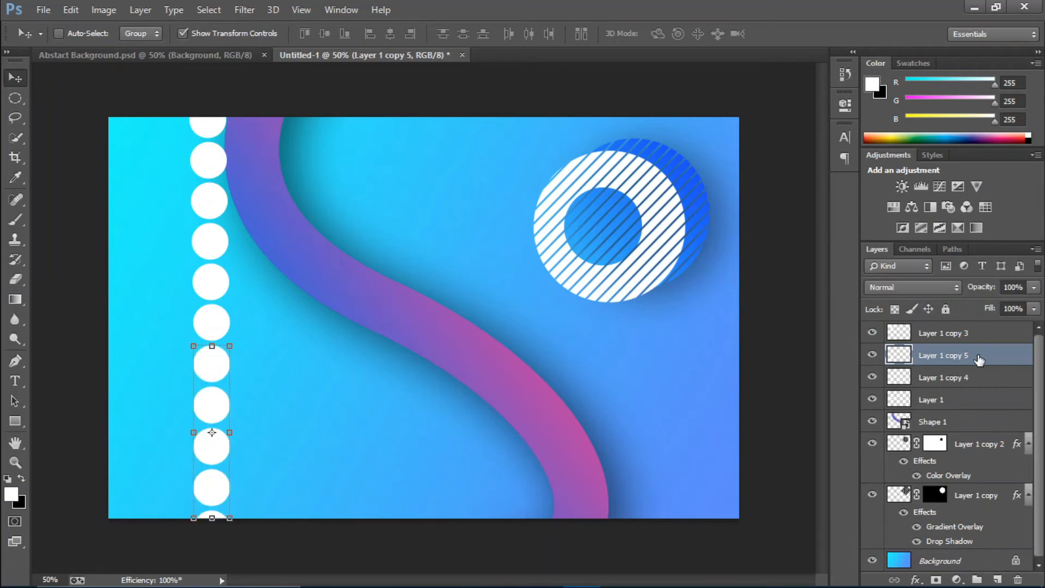
Select the pixels of Layer 1 copy 5 and transform its dots one column to the right, to X 386 px
ctrl+click(905, 357)
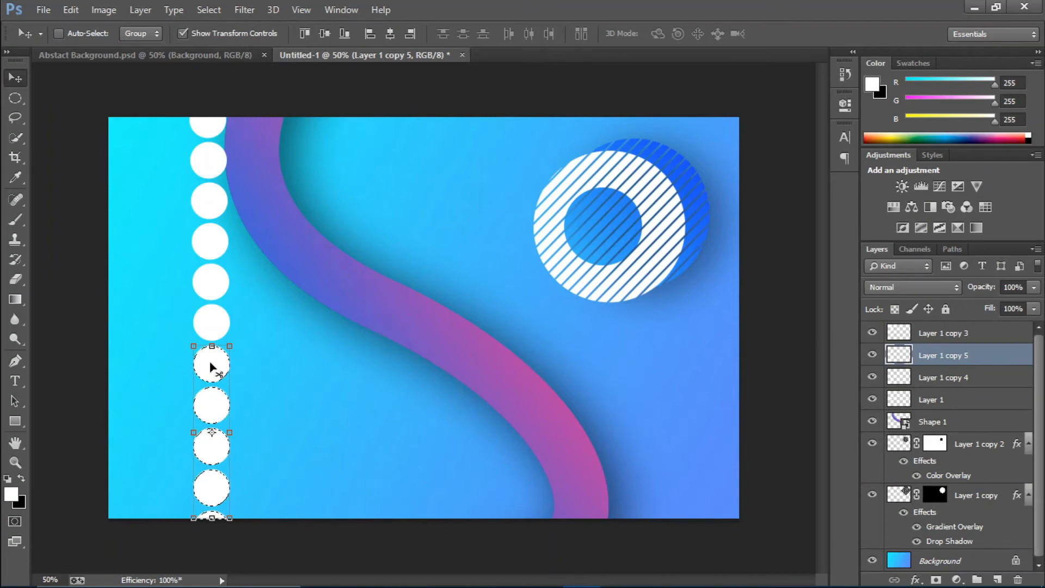
key(ctrl+t)
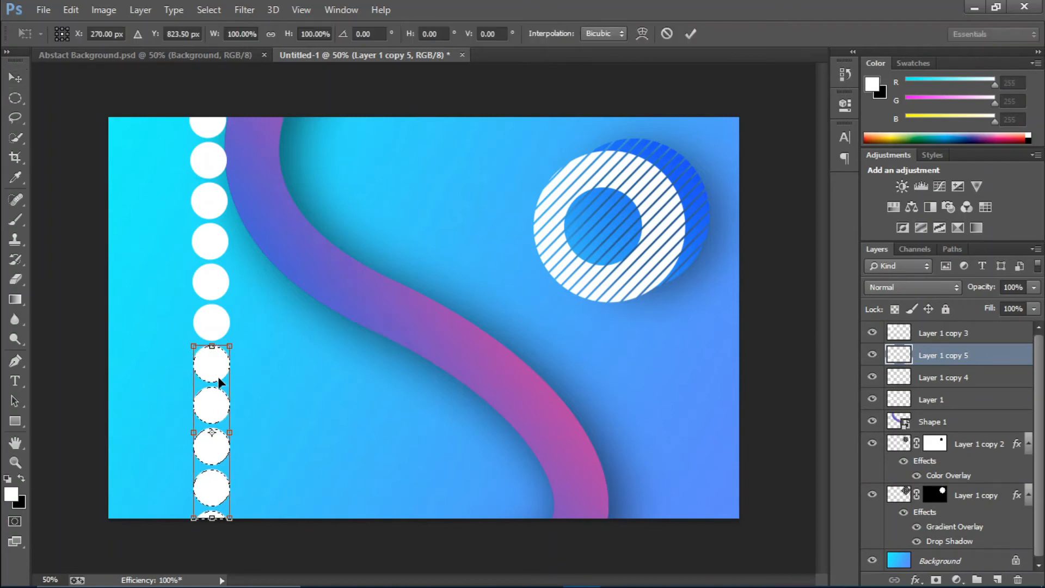
drag(221, 365, 260, 364)
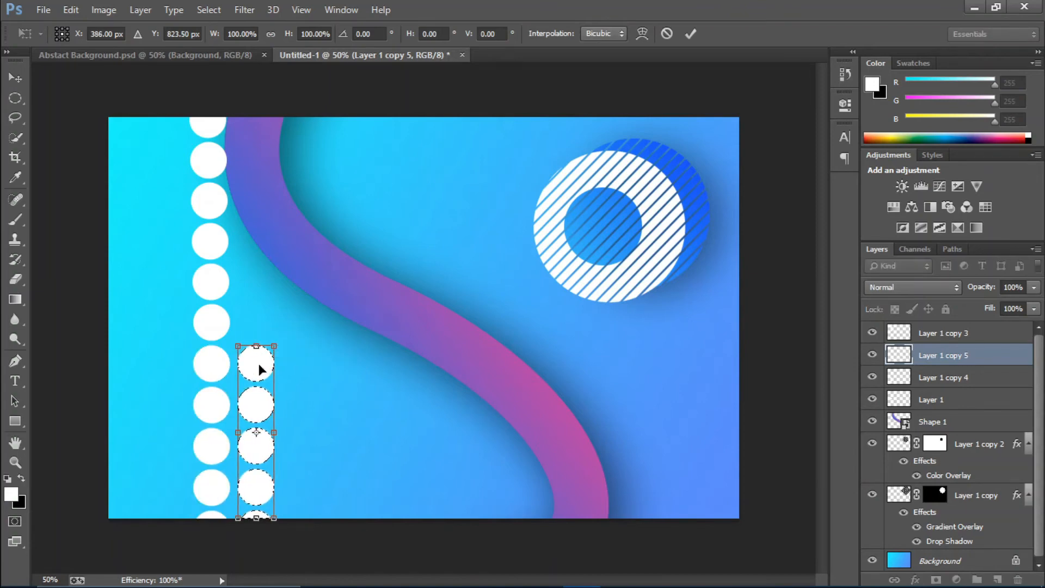
key(Return)
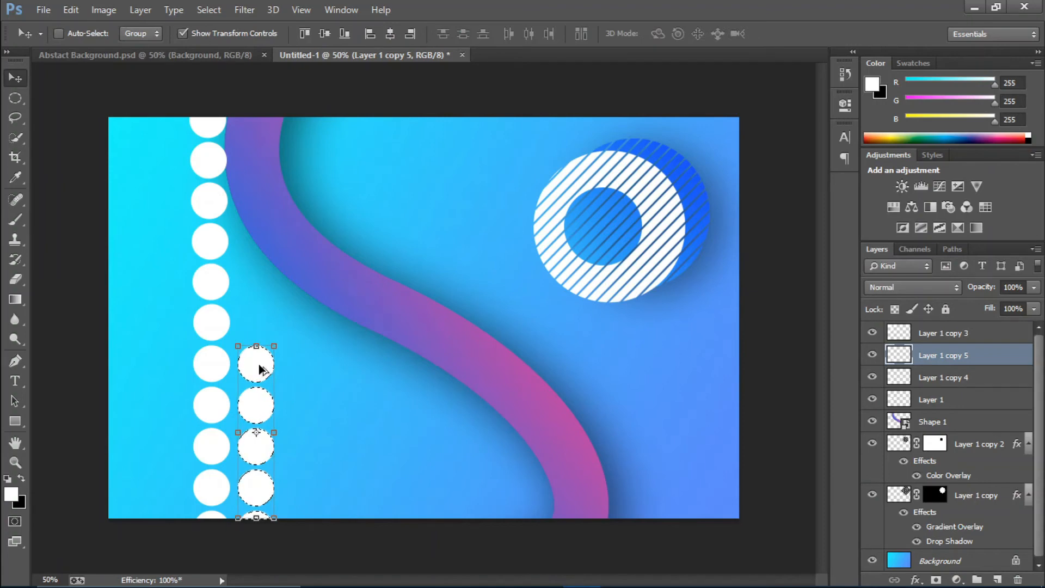
Repeat the rightward transform with copies twelve times to extend the lower dot grid past the canvas's right edge, and deselect
key(ctrl+alt+shift+t)
key(ctrl+alt+shift+t)
key(ctrl+alt+shift+t)
key(ctrl+alt+shift+t)
key(ctrl+alt+shift+t)
key(ctrl+alt+shift+t)
key(ctrl+alt+shift+t)
key(ctrl+alt+shift+t)
key(ctrl+alt+shift+t)
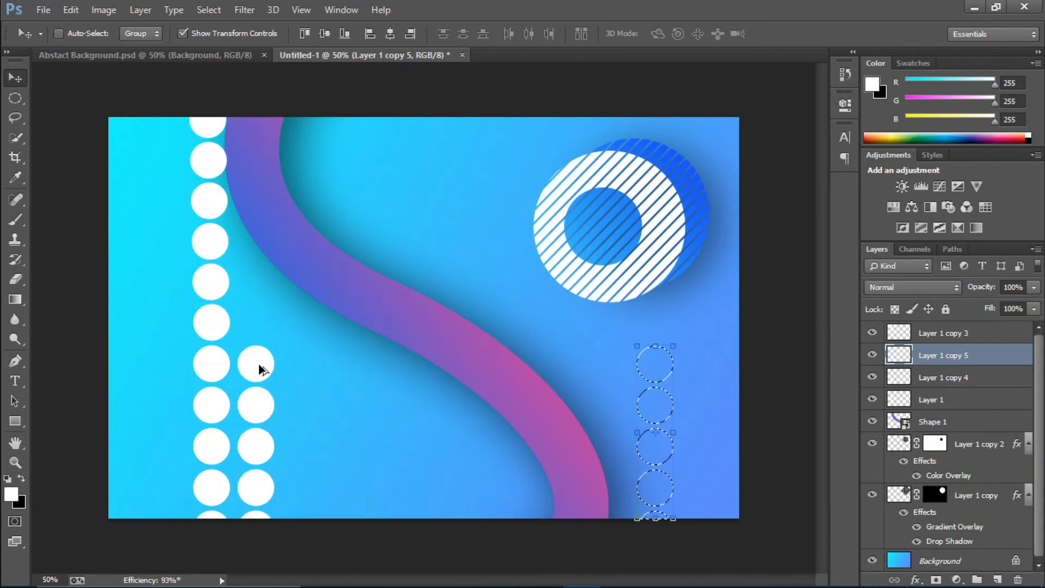
key(ctrl+alt+shift+t)
key(ctrl+alt+shift+t)
key(ctrl+alt+shift+t)
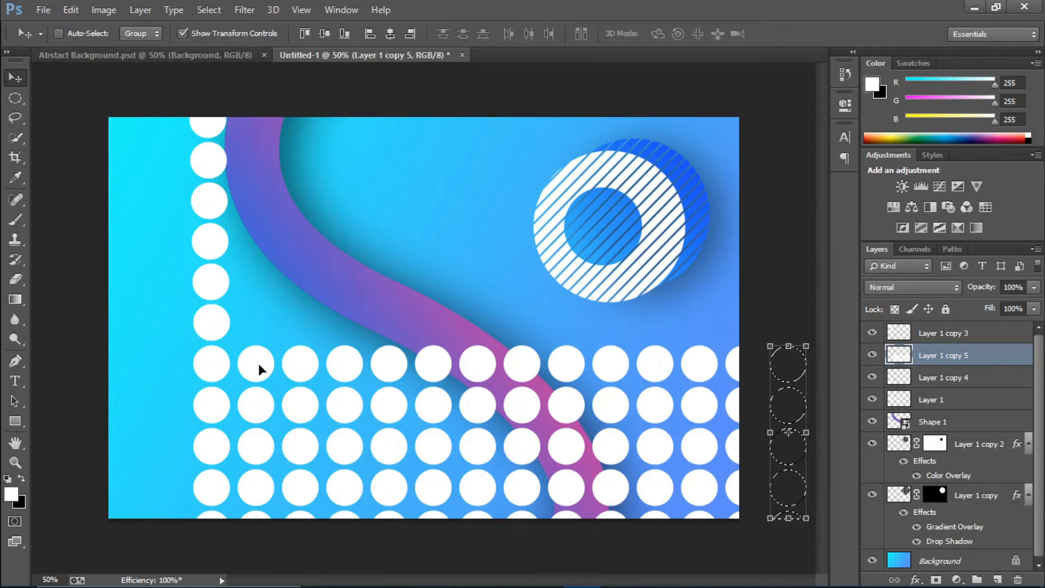
key(ctrl+d)
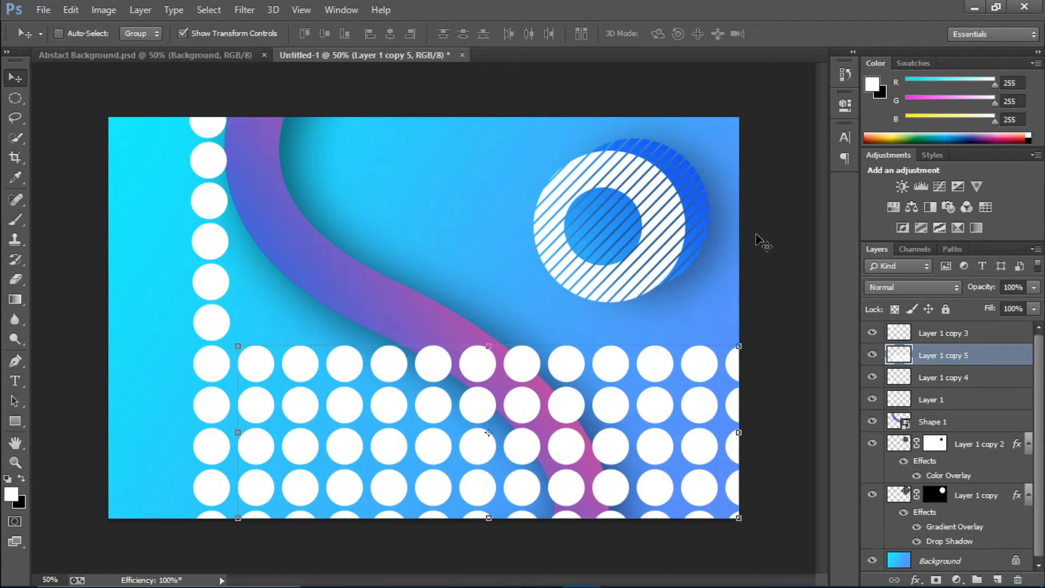
Identify the lower dot grid by toggling its visibility, duplicate Layer 1 copy 5, and select the duplicate's pixels
click(872, 355)
click(872, 355)
key(ctrl+j)
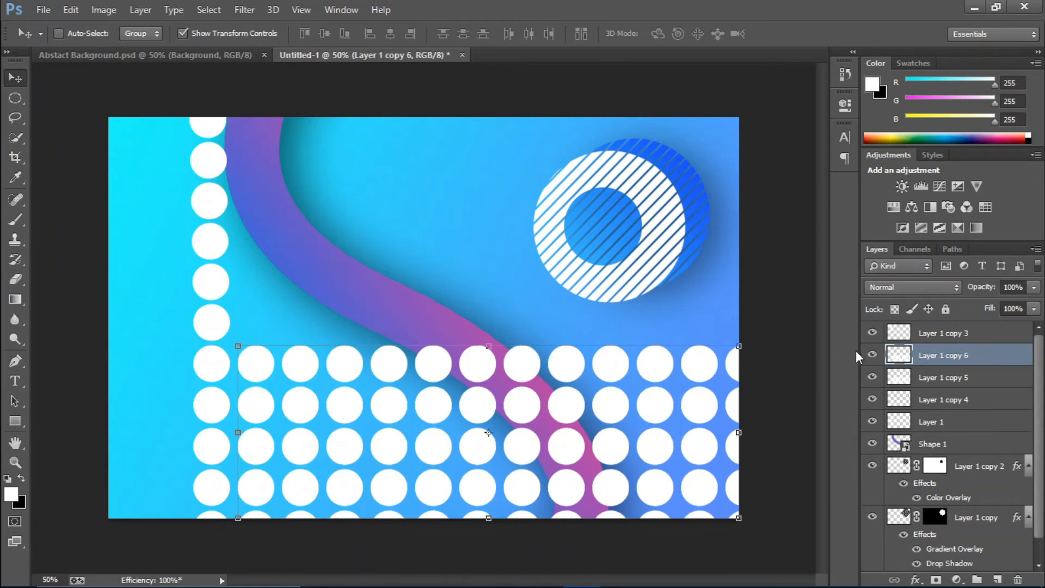
ctrl+click(897, 357)
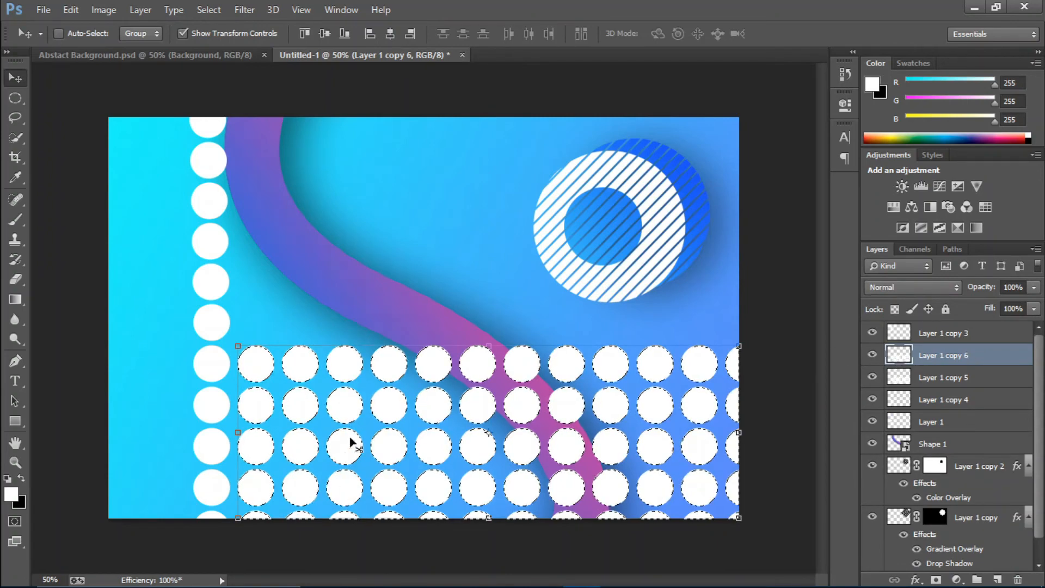
Transform the duplicated dot grid upward to align above the original, repeat the transform with a copy once past the canvas's upper edge, and deselect
key(ctrl+t)
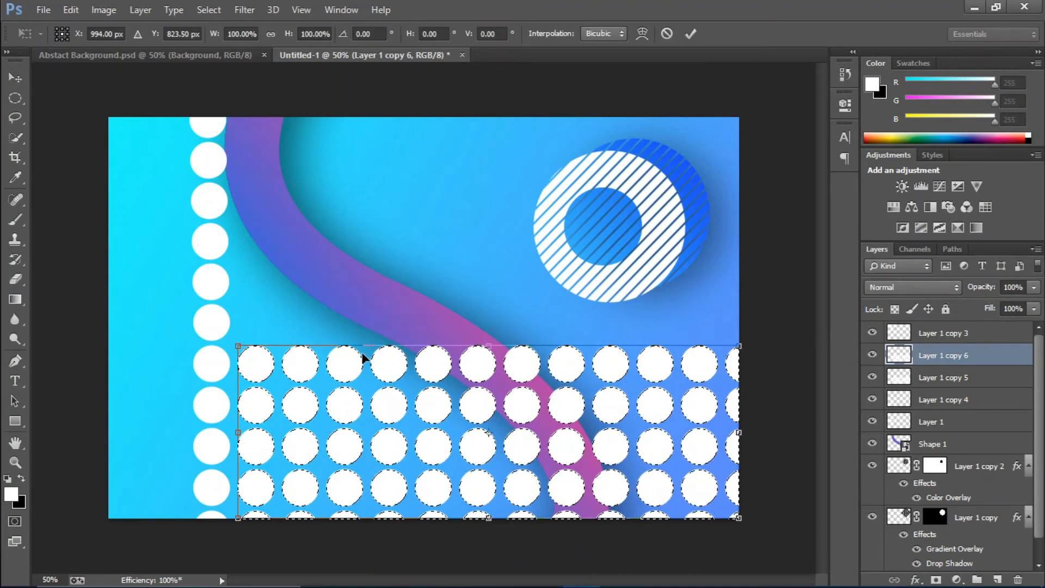
drag(350, 357, 343, 201)
click(690, 33)
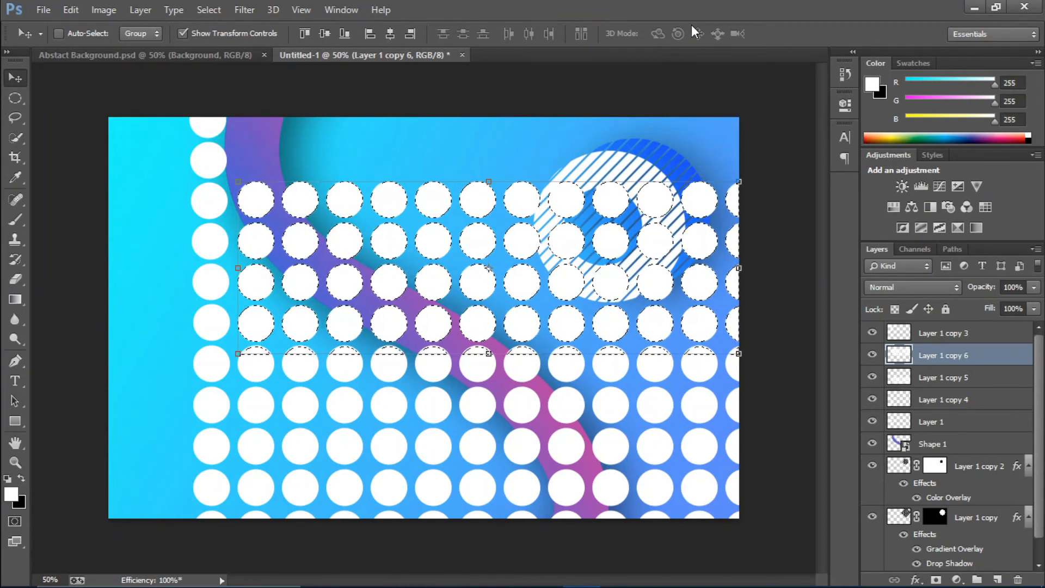
key(ctrl+shift+t)
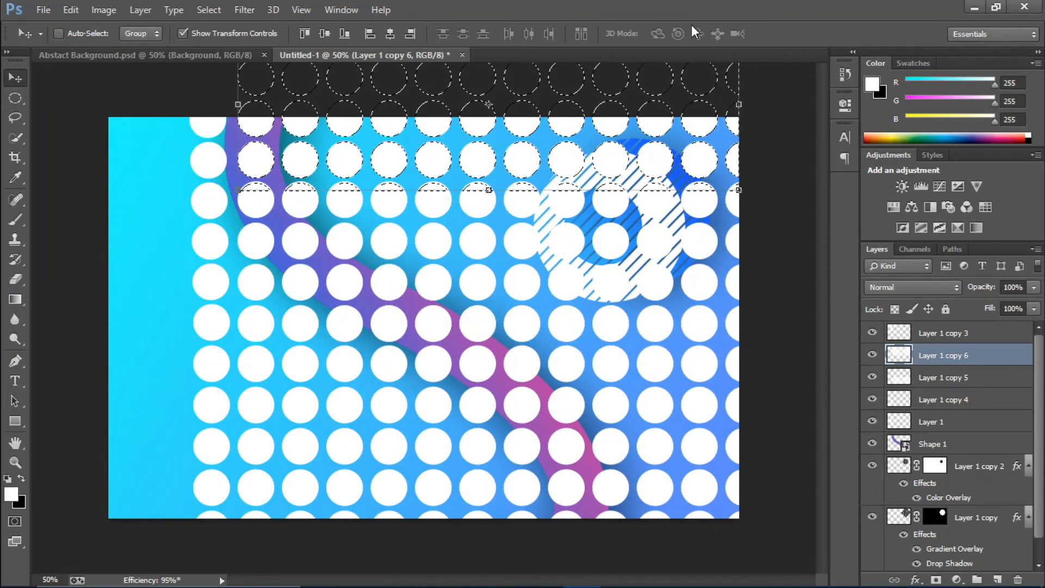
key(ctrl+d)
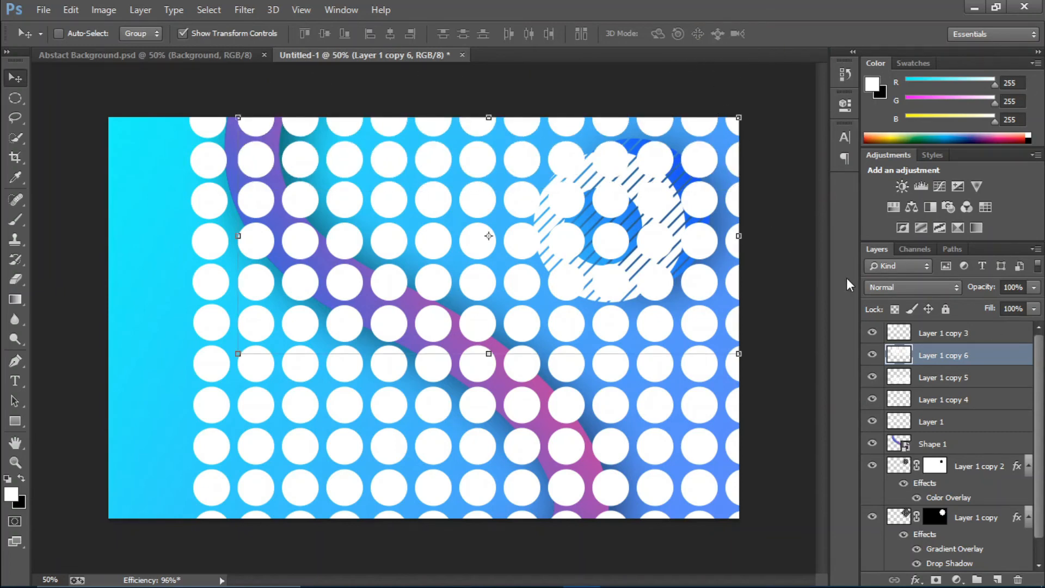
Group Layer 1 through Layer 1 copy 3 as "Dots" and move the group to the canvas's left edge
click(952, 427)
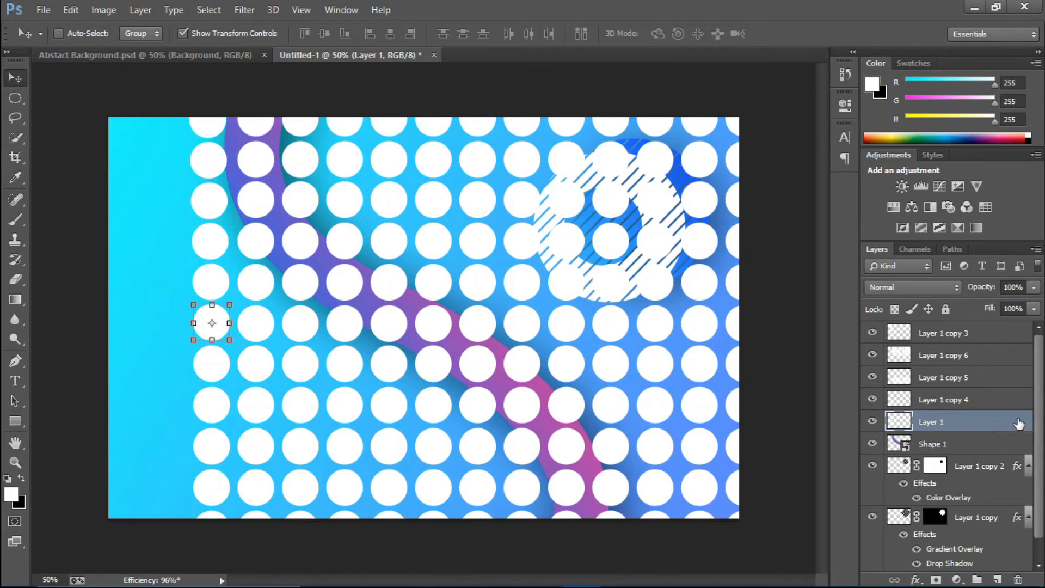
shift+click(986, 332)
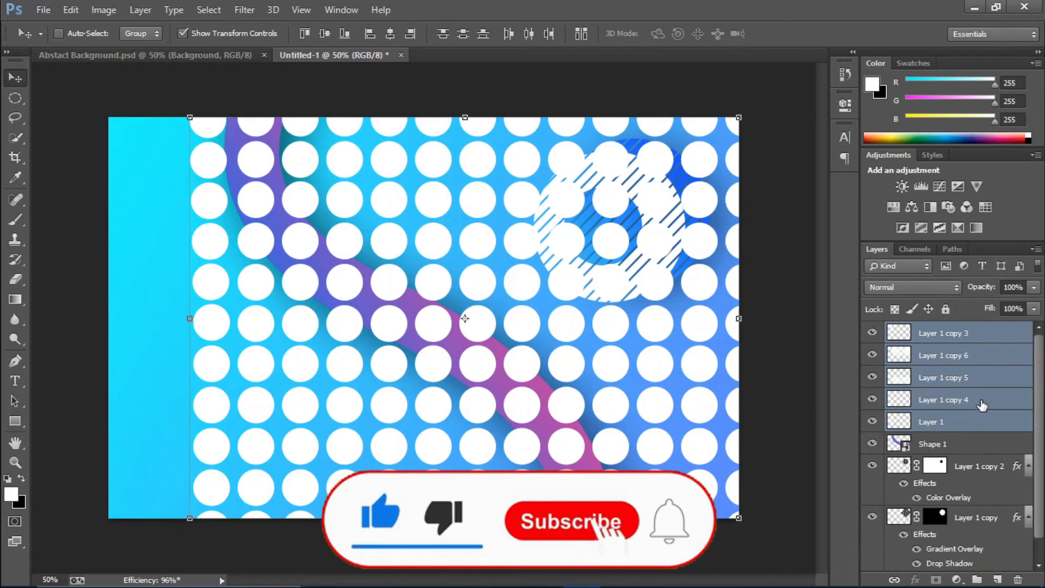
key(ctrl+g)
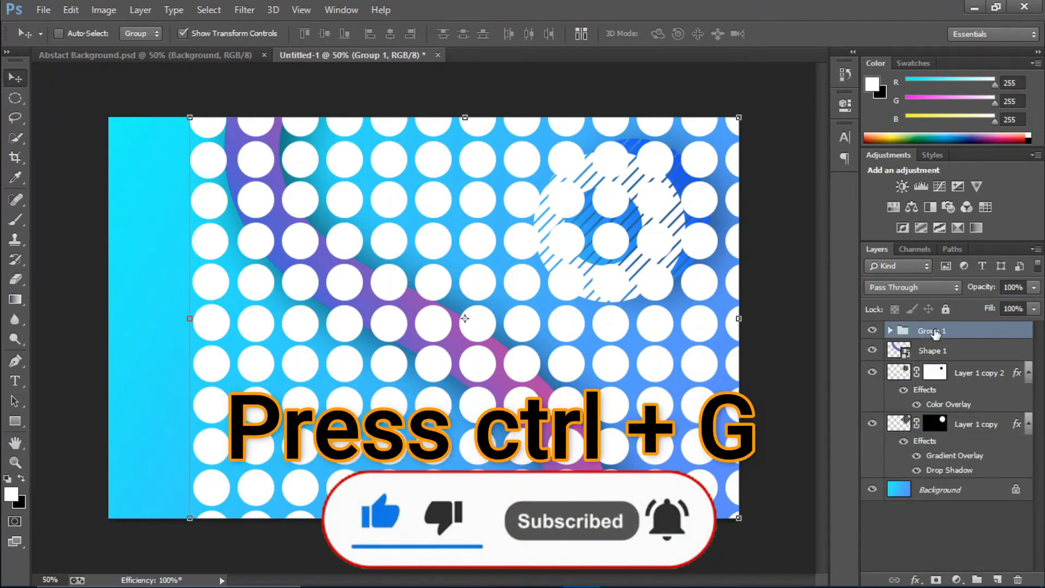
double_click(933, 331)
text(Dots)
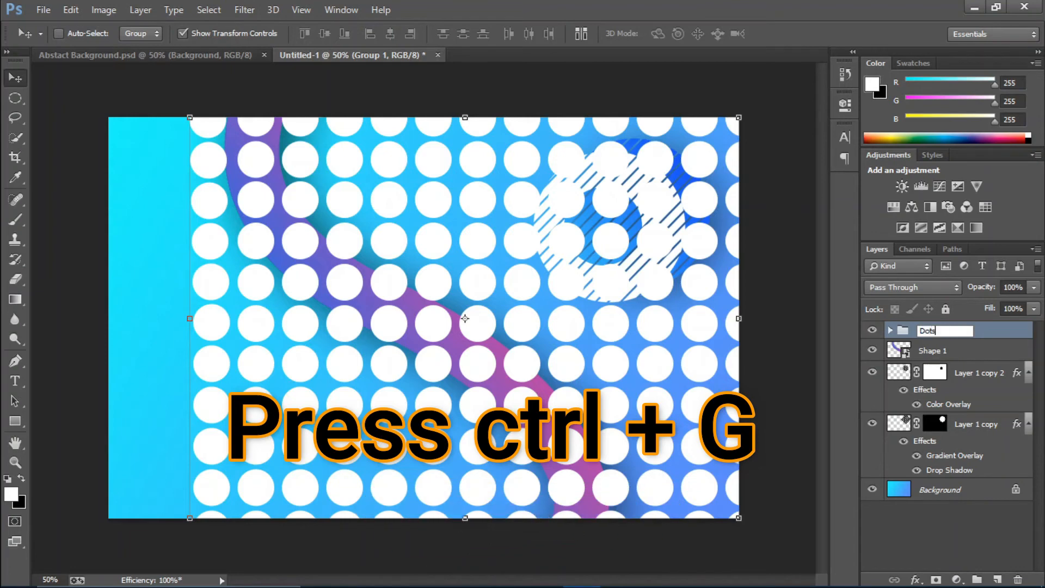
key(Return)
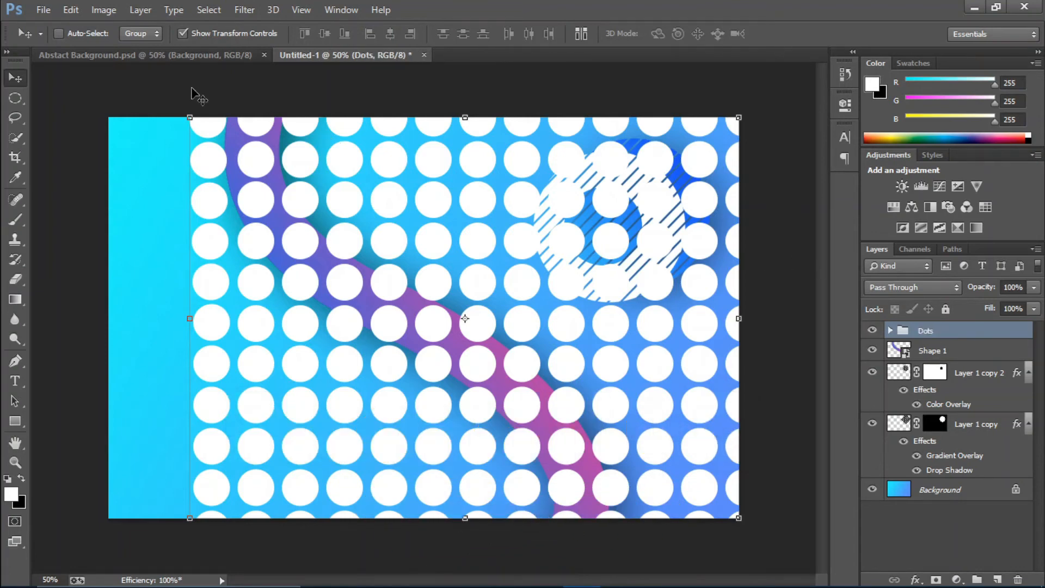
drag(532, 243, 449, 234)
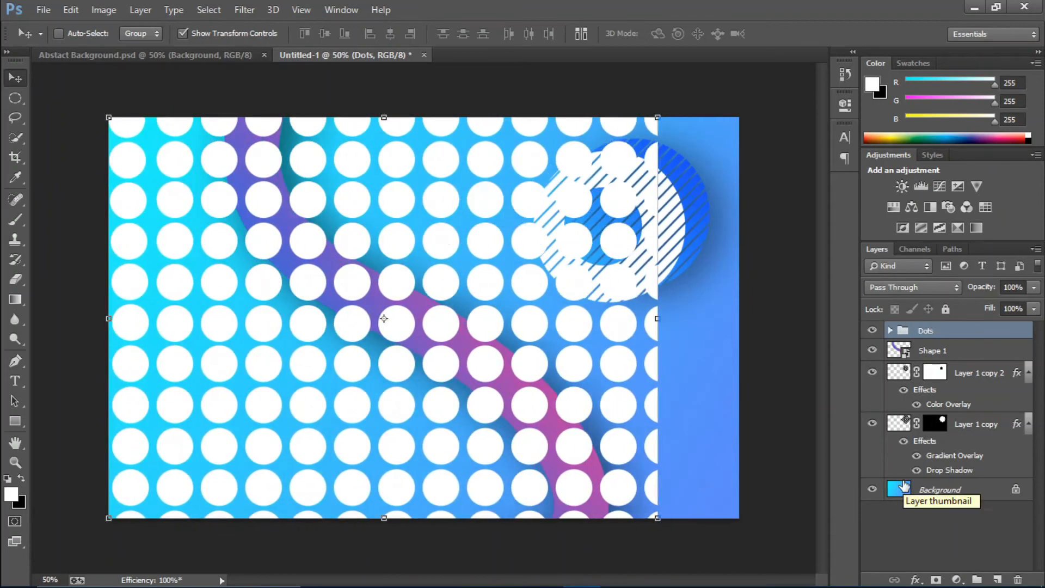
Add a layer mask to the Dots group and set the Gradient tool to the last, semi-transparent gray preset
click(936, 580)
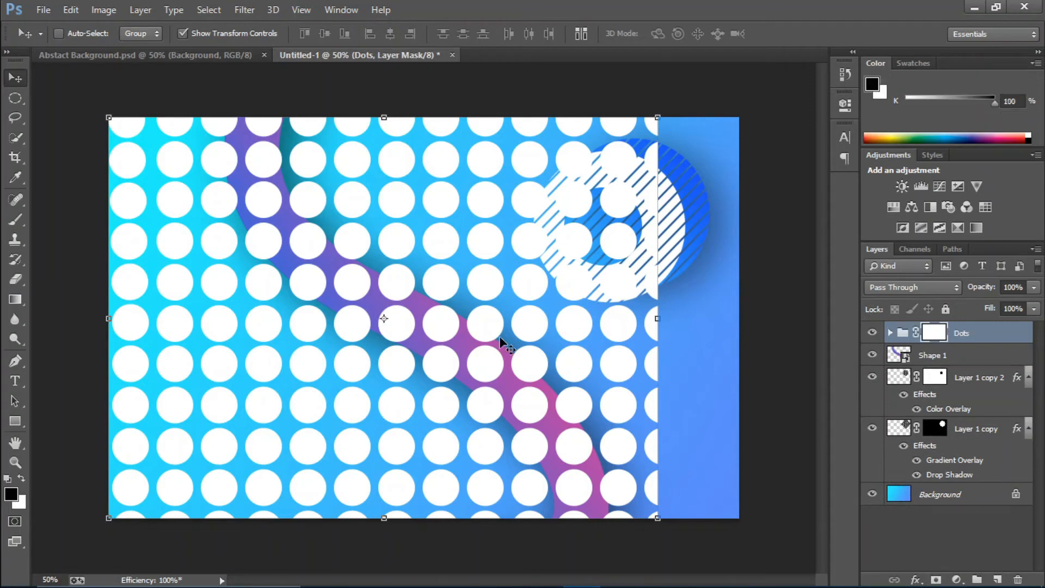
click(15, 299)
click(116, 32)
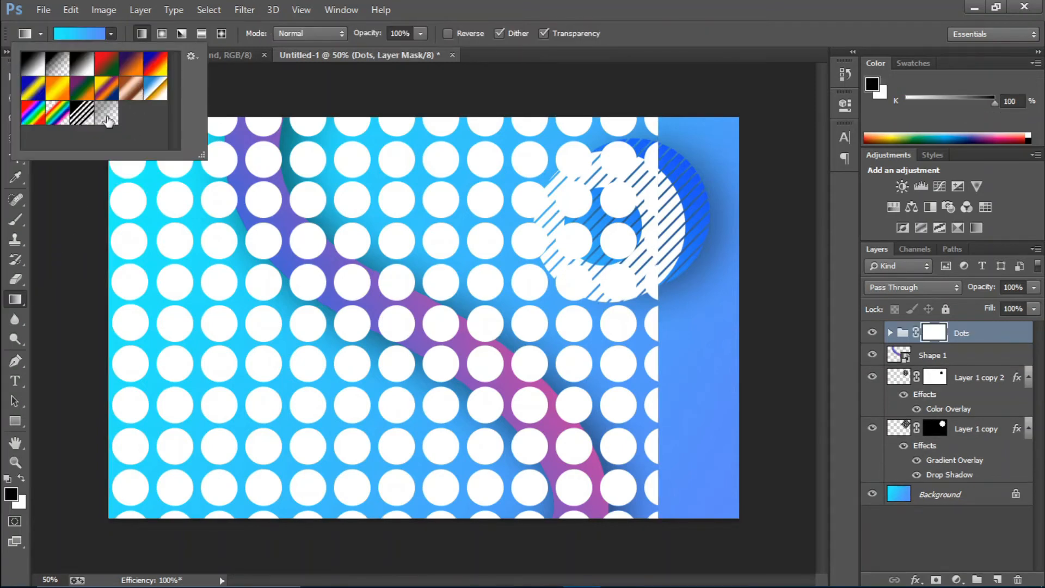
double_click(108, 121)
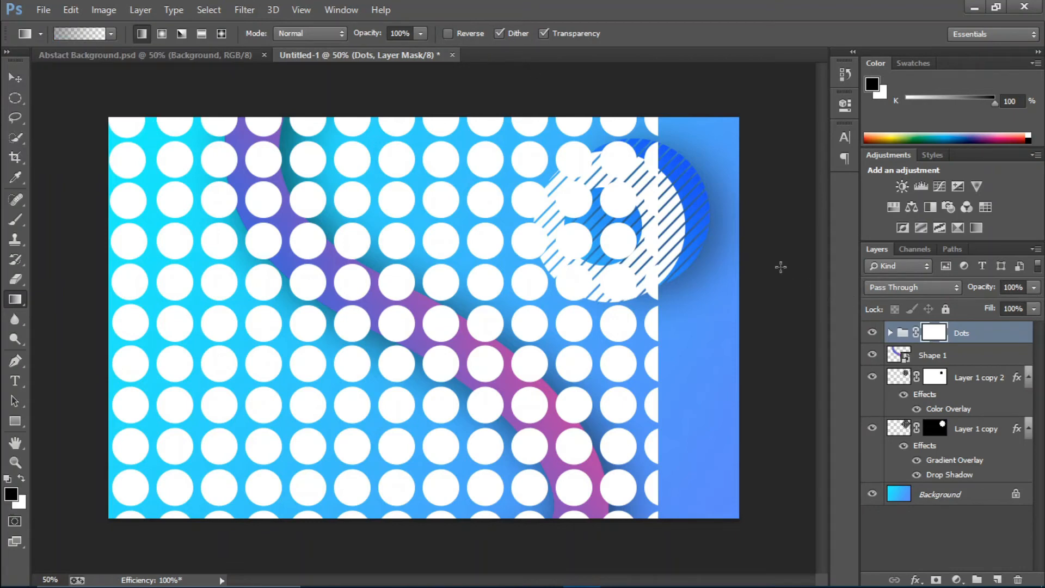
Draw repeated right-to-left gradients on the Dots mask so the dots fade out just past the upper part of the S-curve
drag(676, 295, 416, 242)
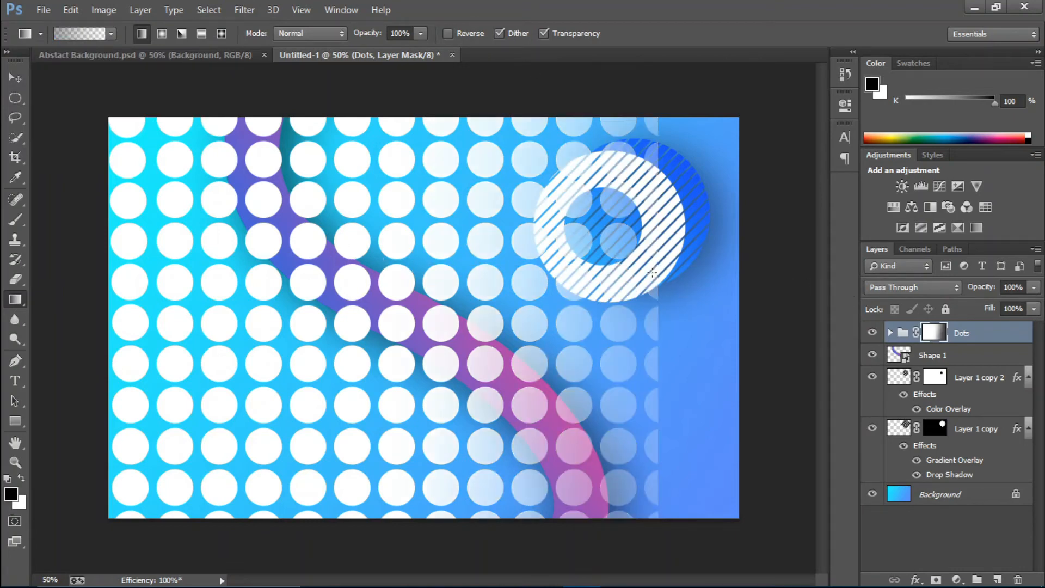
drag(661, 272, 347, 267)
drag(672, 281, 326, 238)
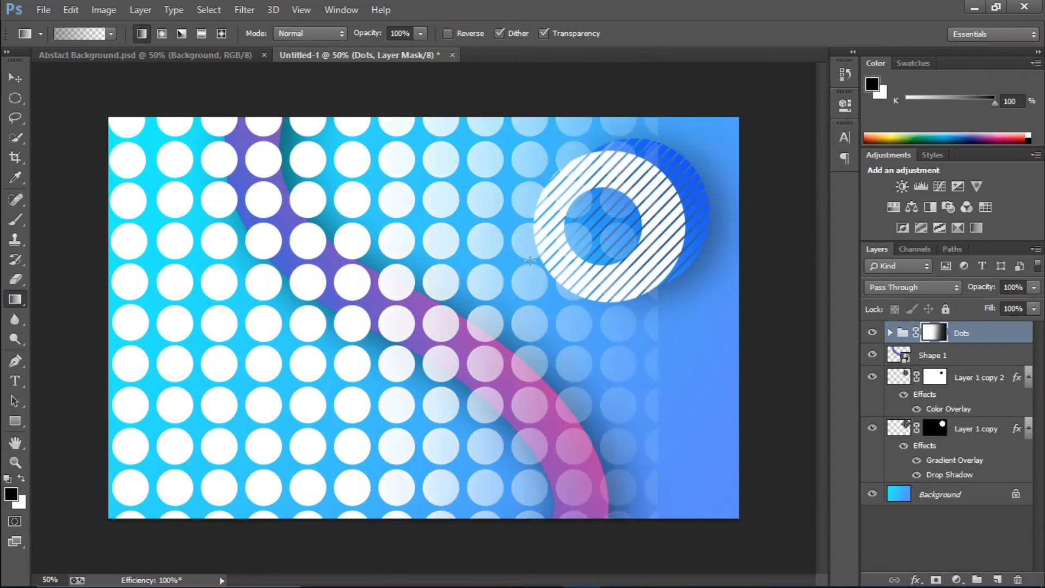
drag(691, 265, 219, 233)
drag(607, 268, 115, 219)
drag(598, 258, 343, 249)
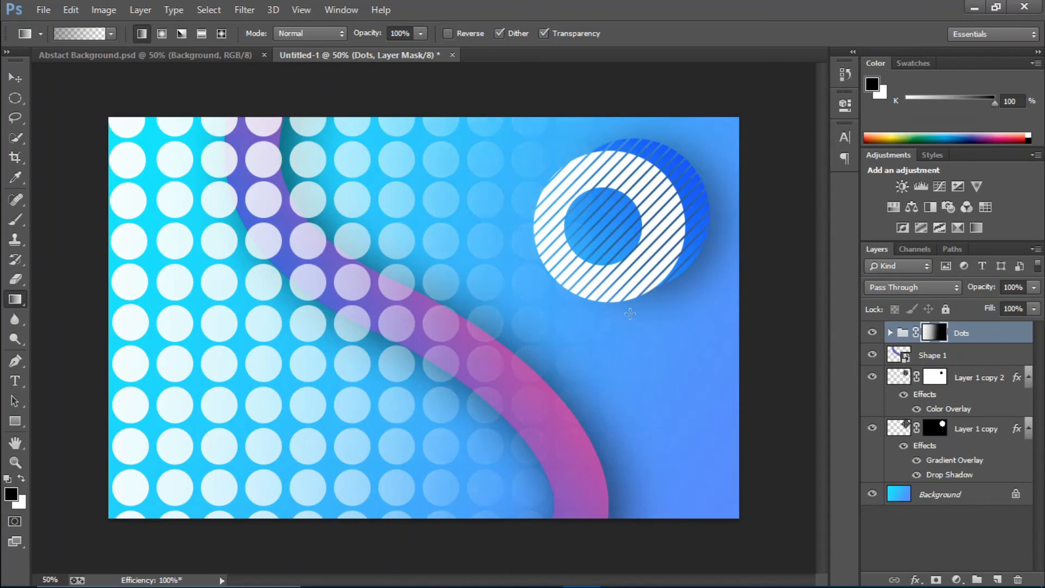
drag(515, 305, 321, 275)
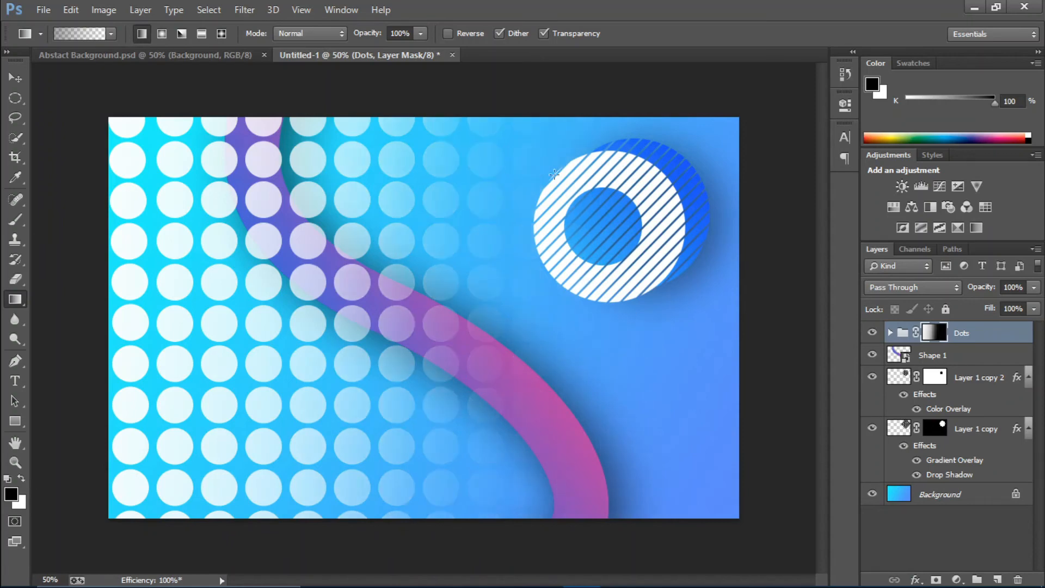
drag(617, 162, 349, 179)
drag(522, 170, 114, 195)
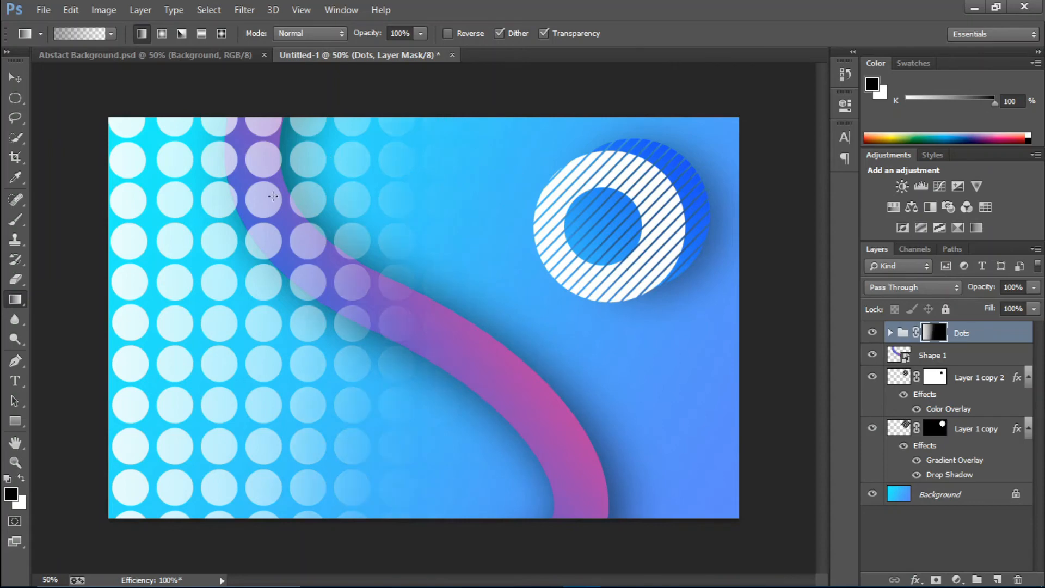
drag(364, 151, 302, 174)
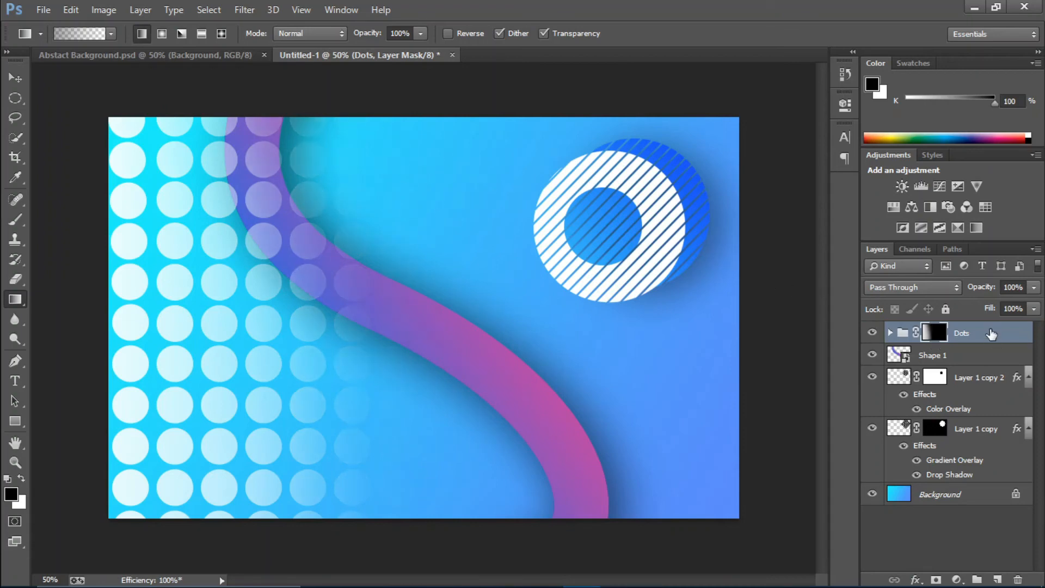
Place the Dots group beneath Shape 1 and enlarge it to about 132% from the canvas's upper-left corner
drag(991, 333, 991, 369)
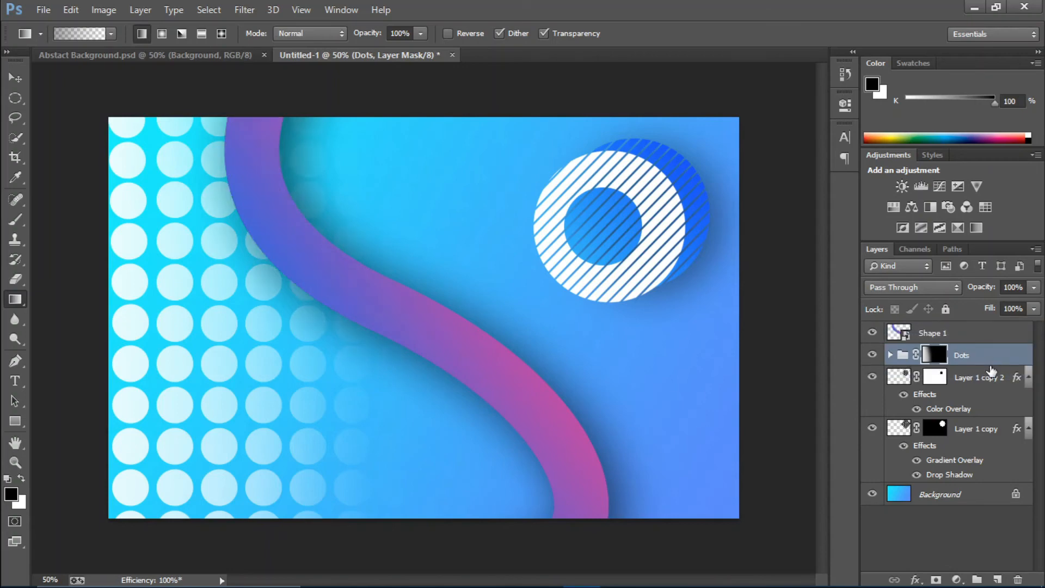
click(14, 77)
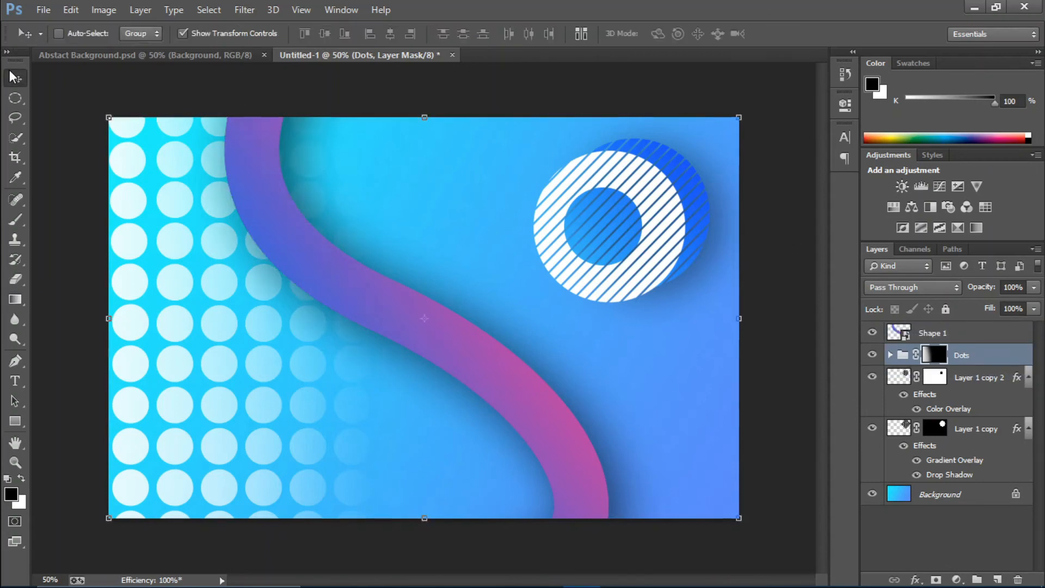
key(ctrl+minus)
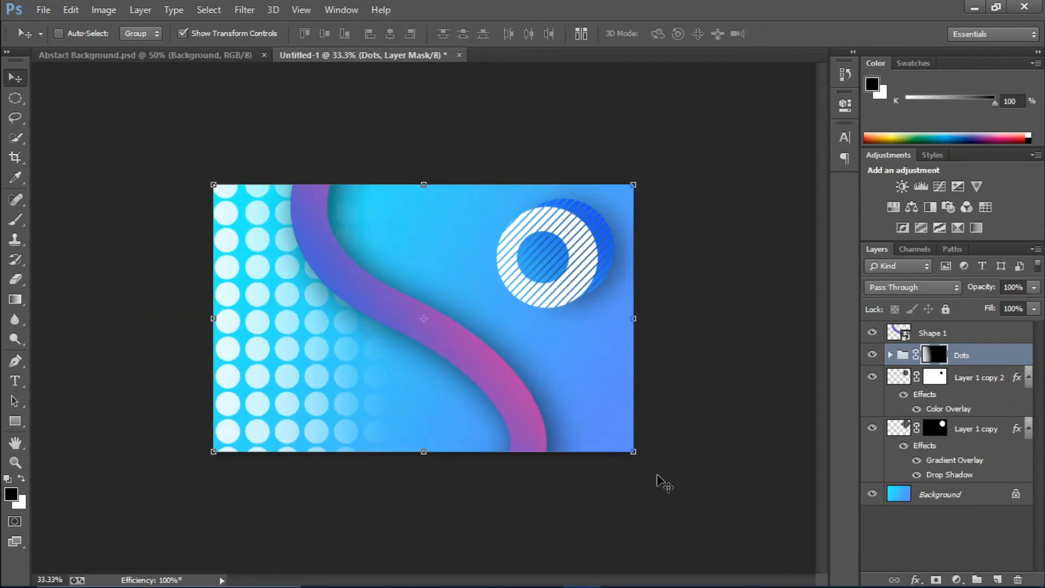
drag(627, 447, 773, 520)
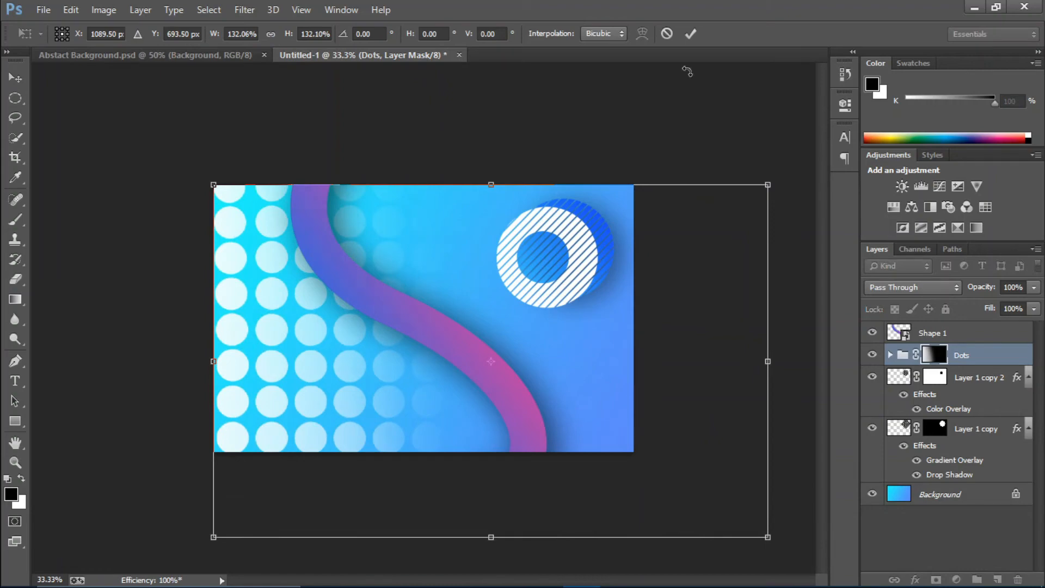
click(691, 34)
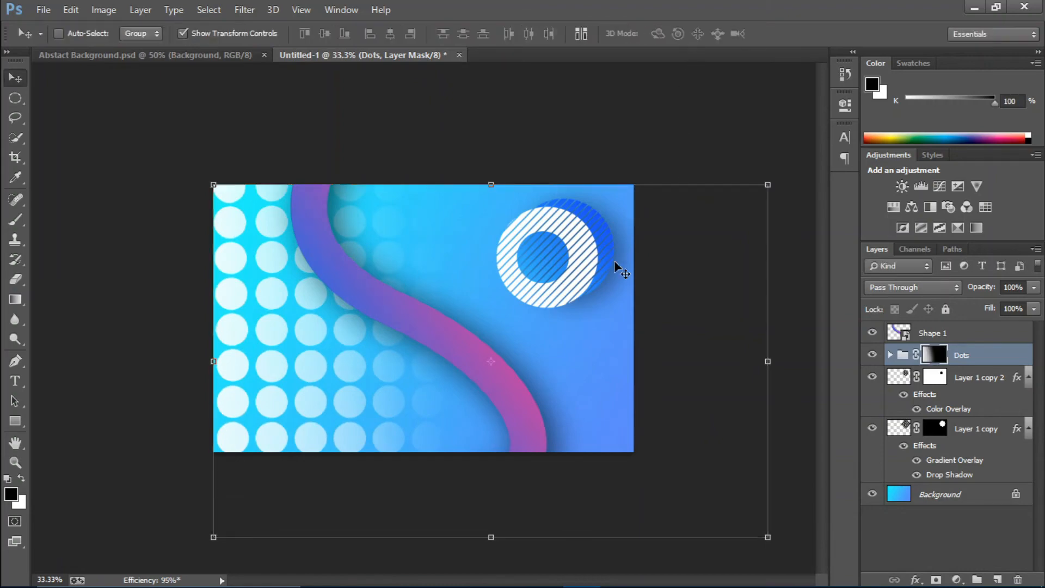
key(ctrl+plus)
key(ctrl+plus)
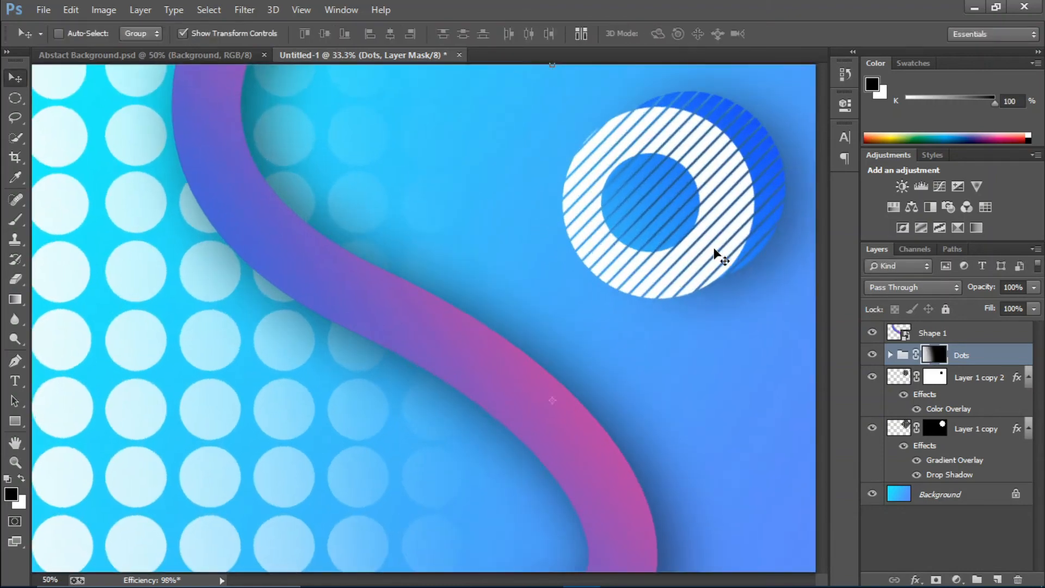
key(ctrl+minus)
key(ctrl+minus)
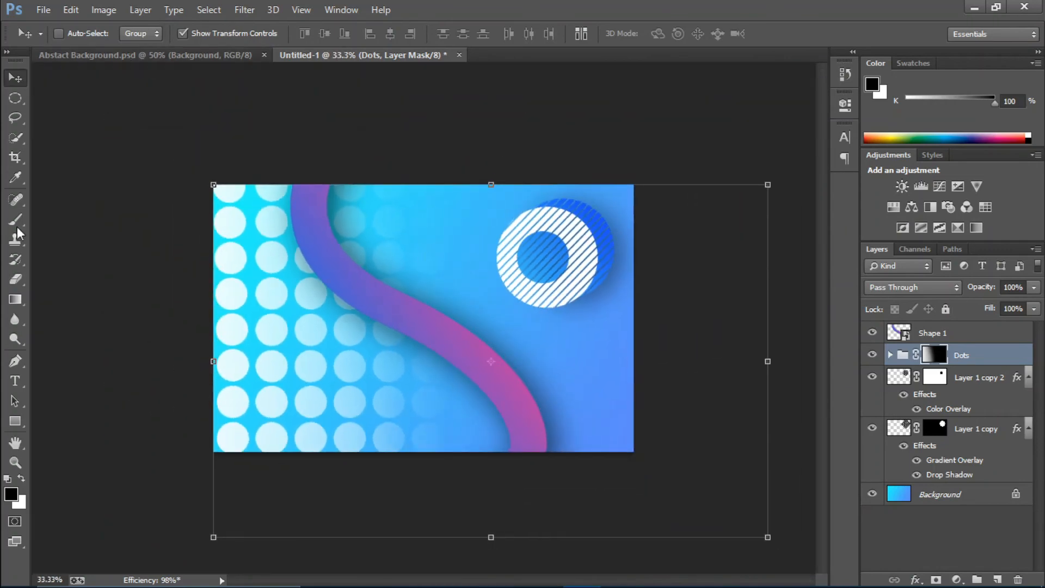
Add the white text "SUBSCRIBE" in Oswald DemiBold, 48 pt, near the canvas's upper edge, directly above the Dots group in layer order
click(16, 379)
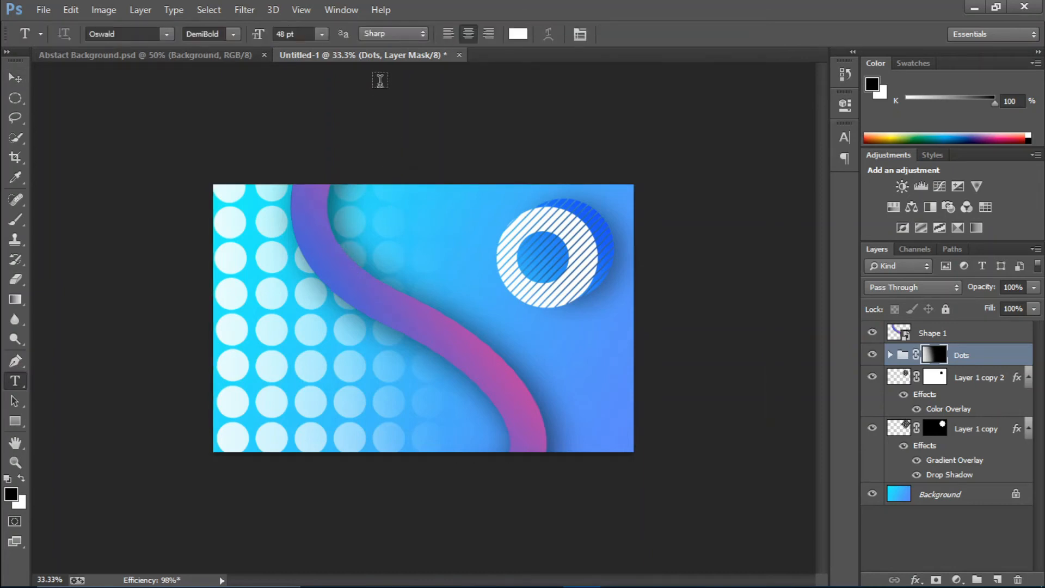
click(390, 228)
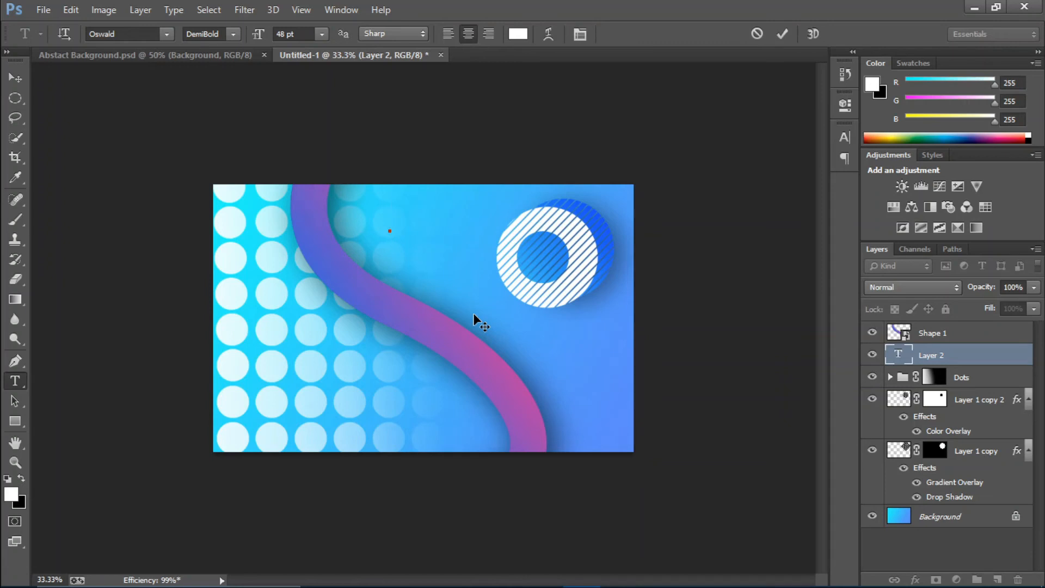
text(SU)
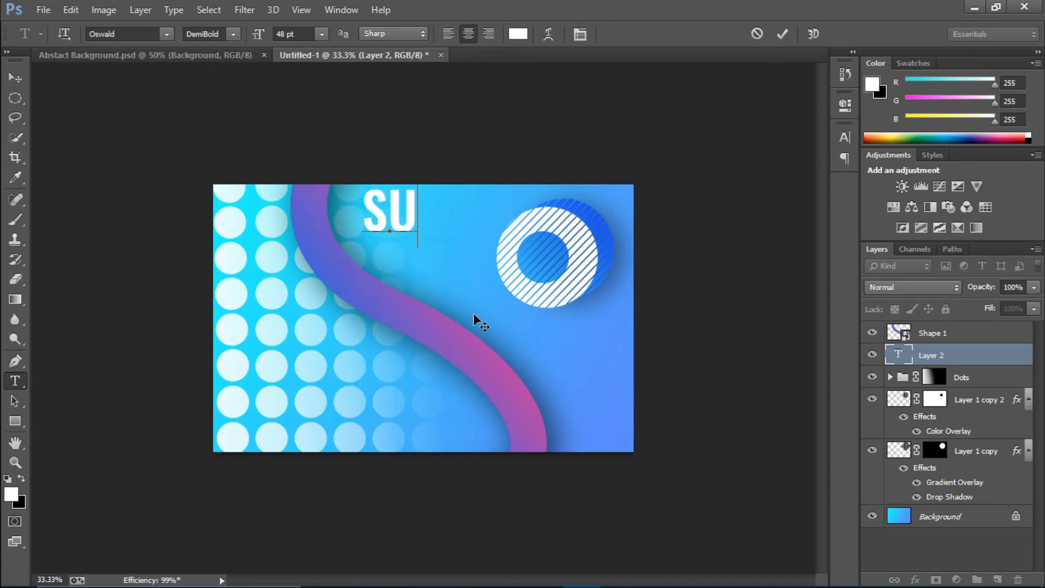
text(BSC)
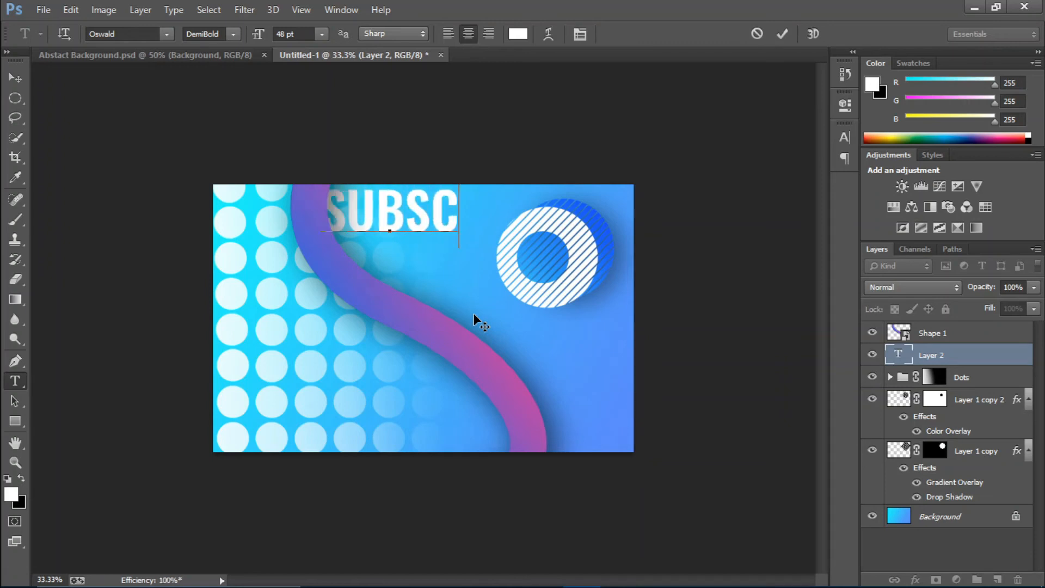
text(RIBE)
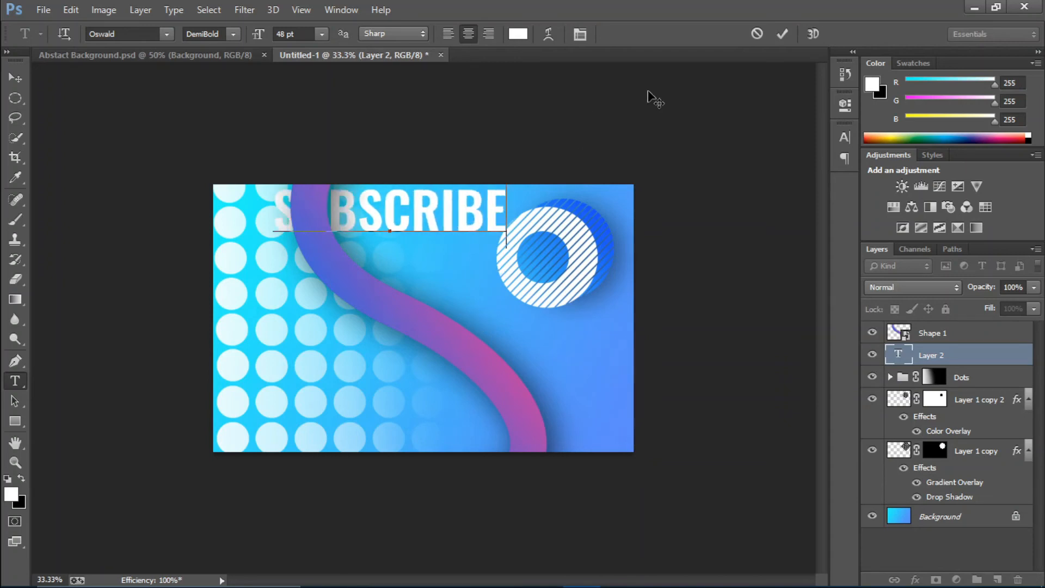
click(782, 34)
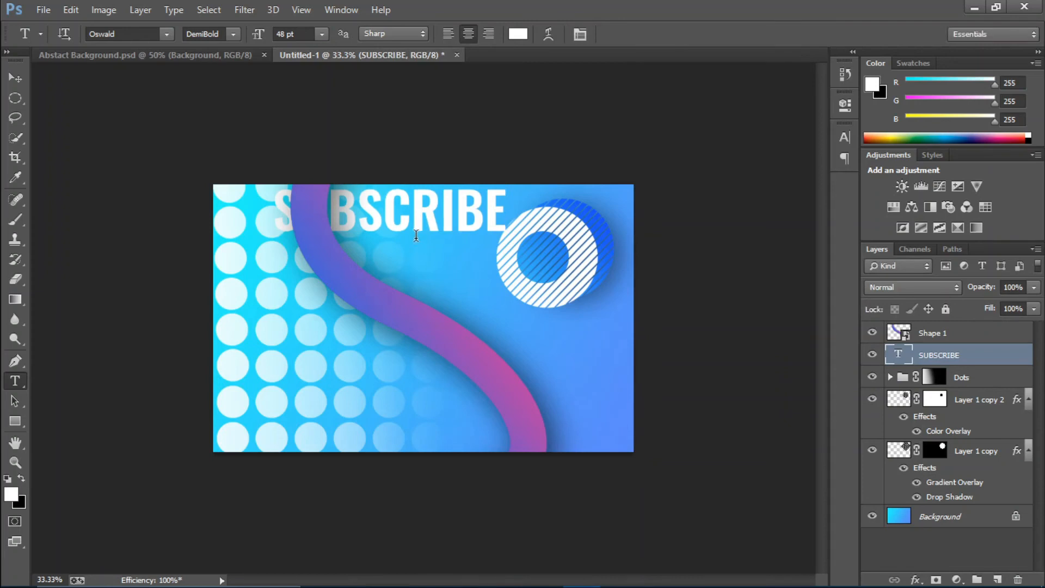
Move the SUBSCRIBE text down and to the right, beneath the striped ring
key(v)
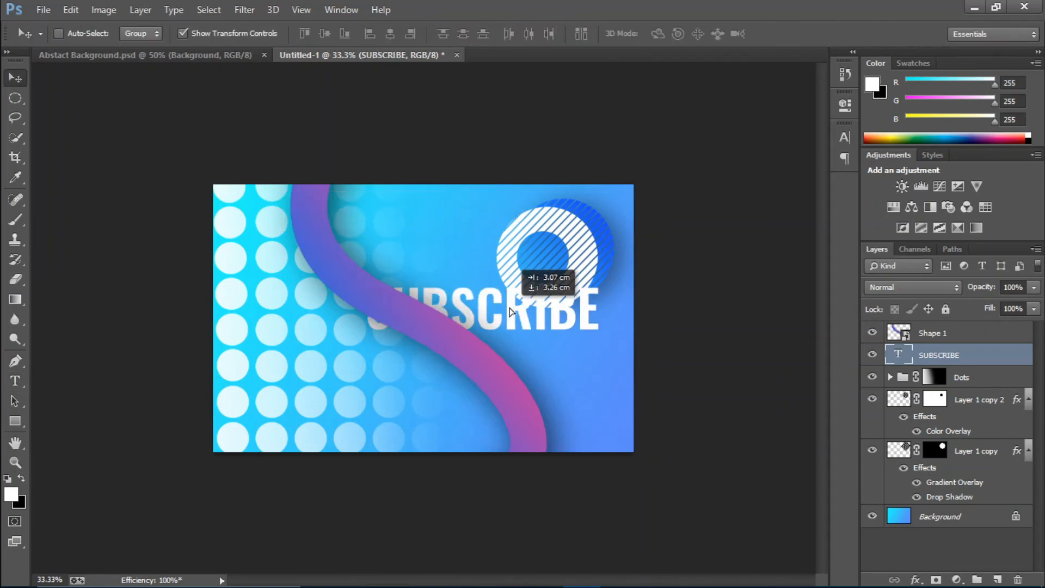